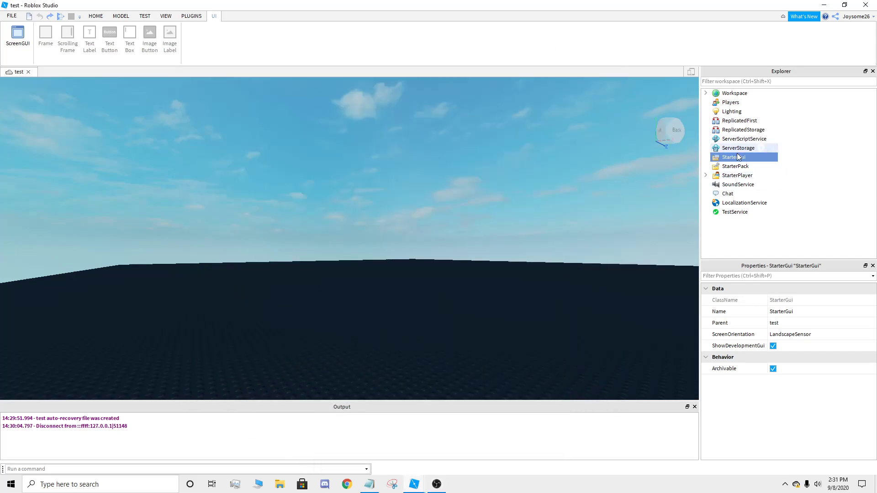
# Step: Add a ScreenGui under StarterGui
pyautogui.click(752, 157)
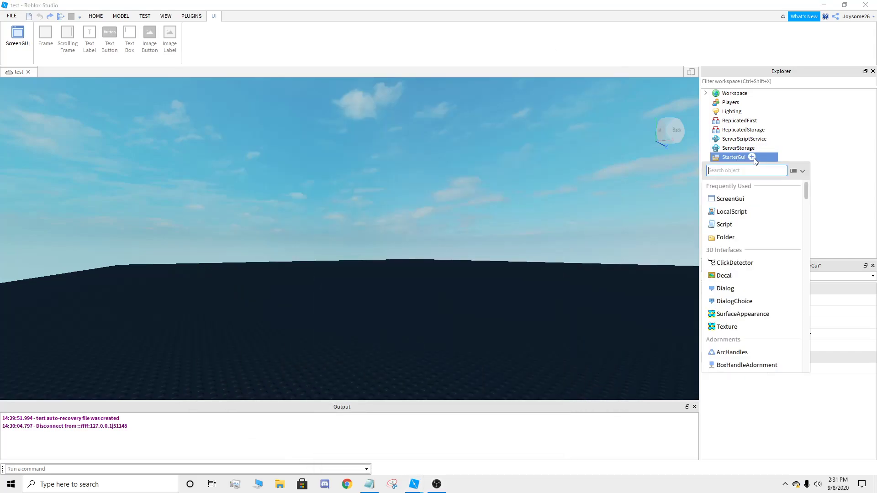
pyautogui.write('scrr')
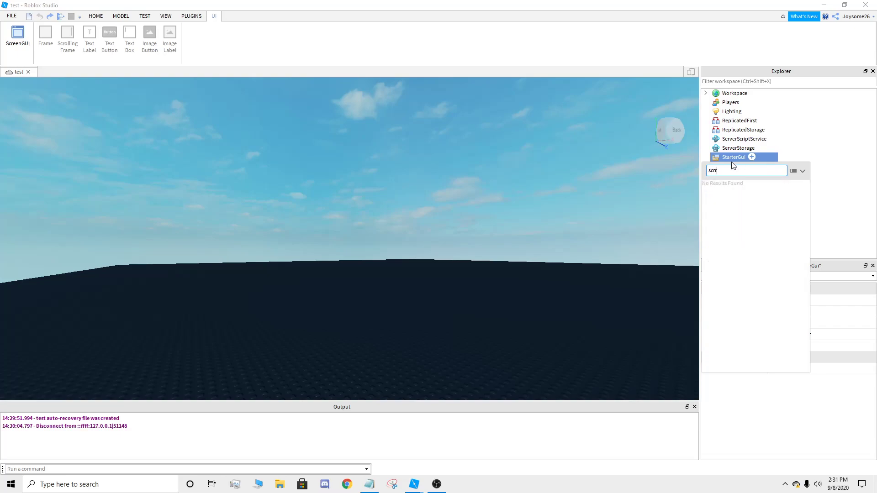
pyautogui.press('BackSpace')
pyautogui.click(733, 185)
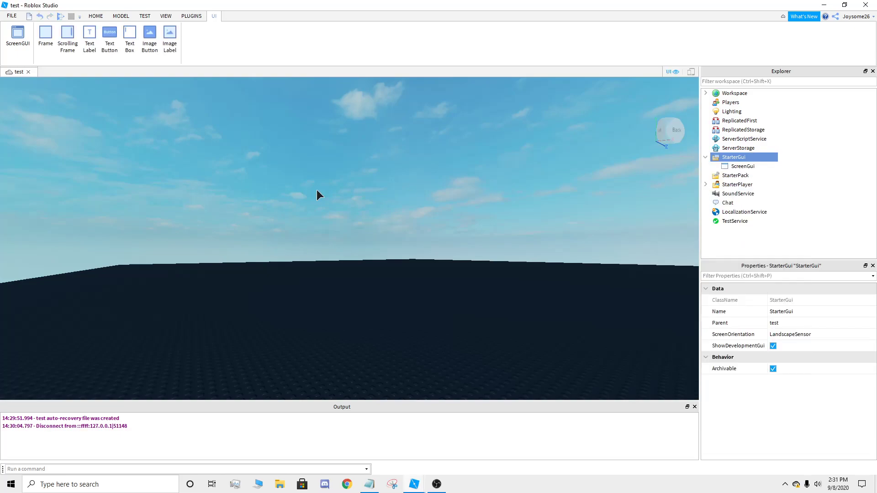
# Step: Add a BoolValue inside the ScreenGui and rename it 'Open'
pyautogui.click(772, 166)
pyautogui.click(760, 166)
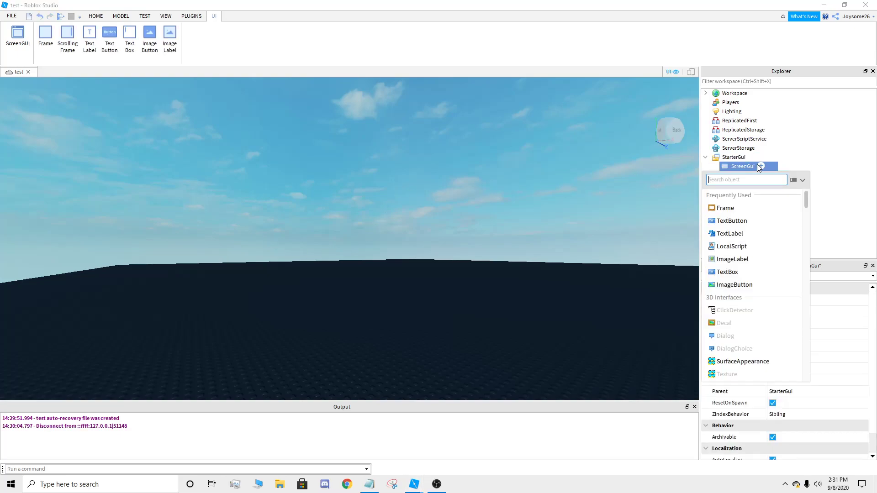
pyautogui.write('bool')
pyautogui.click(731, 196)
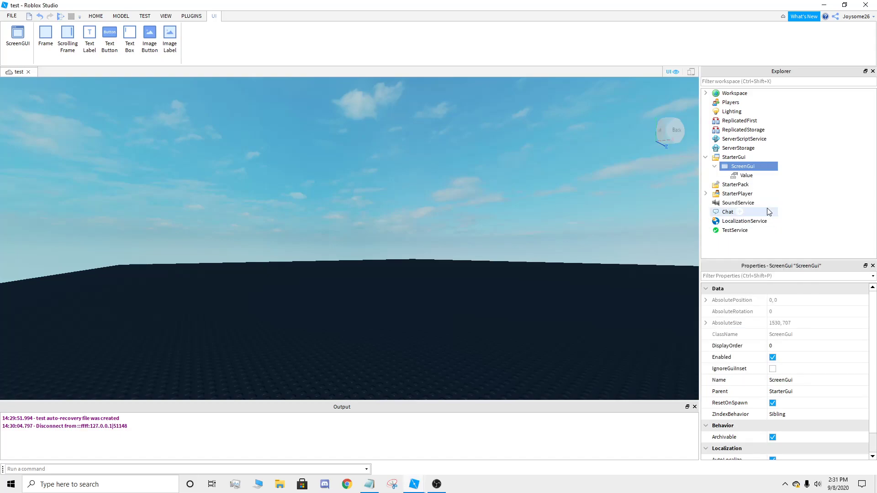
pyautogui.click(778, 314)
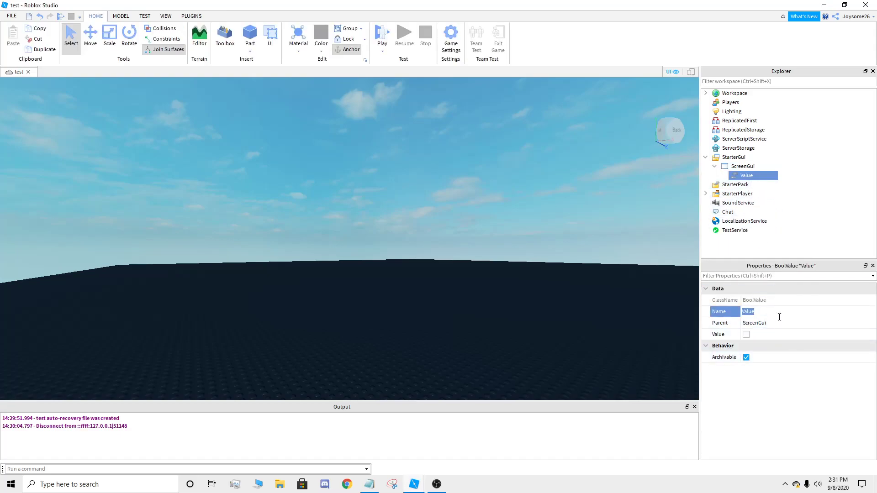
pyautogui.write('Open')
pyautogui.press('Return')
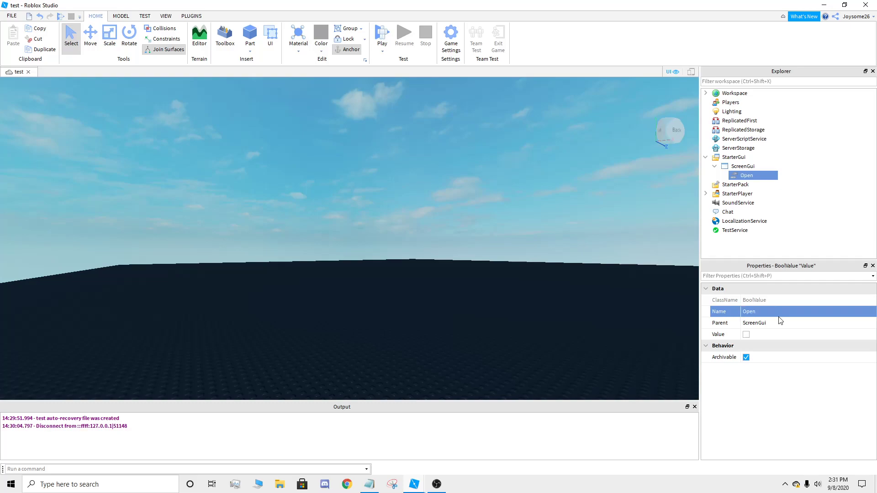
# Step: Insert a Frame into the ScreenGui
pyautogui.click(746, 166)
pyautogui.click(761, 166)
pyautogui.write('frame')
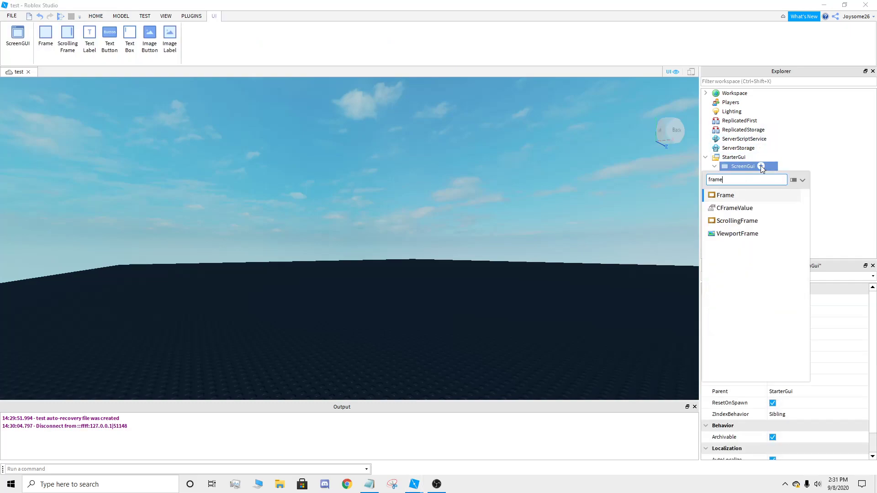
pyautogui.click(737, 195)
# Step: Move the Frame near the viewport's left edge and resize it to about 121 x 106
pyautogui.moveTo(16, 80); pyautogui.dragTo(23, 295)
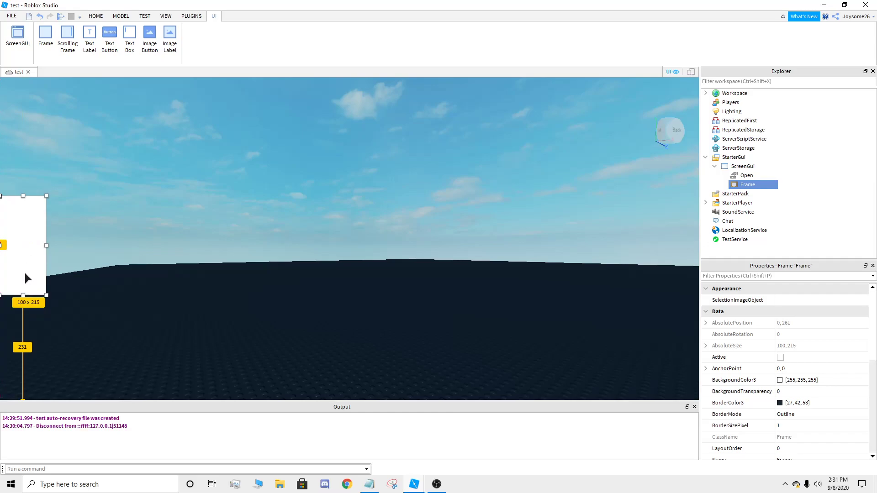
pyautogui.moveTo(21, 295)
pyautogui.mouseDown()
pyautogui.moveTo(21, 275)
pyautogui.moveTo(21, 296)
pyautogui.moveTo(35, 301)
pyautogui.mouseUp()
pyautogui.moveTo(37, 300); pyautogui.dragTo(36, 196)
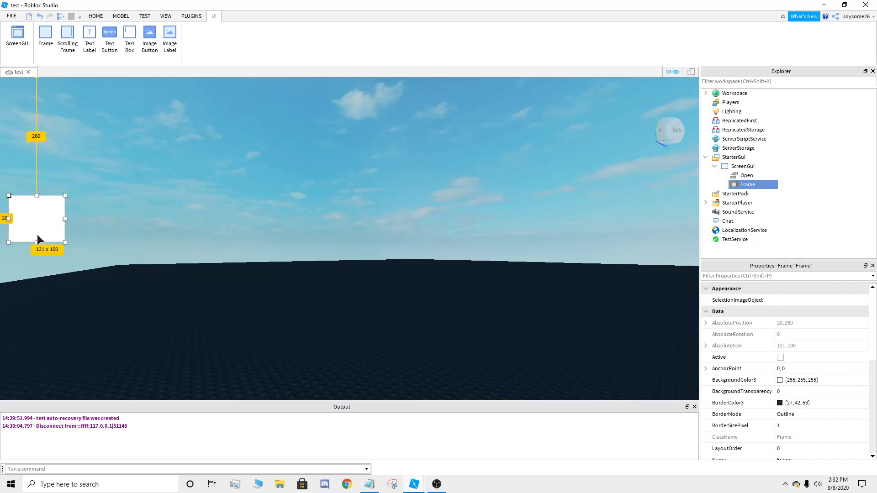
pyautogui.moveTo(37, 242); pyautogui.dragTo(24, 225)
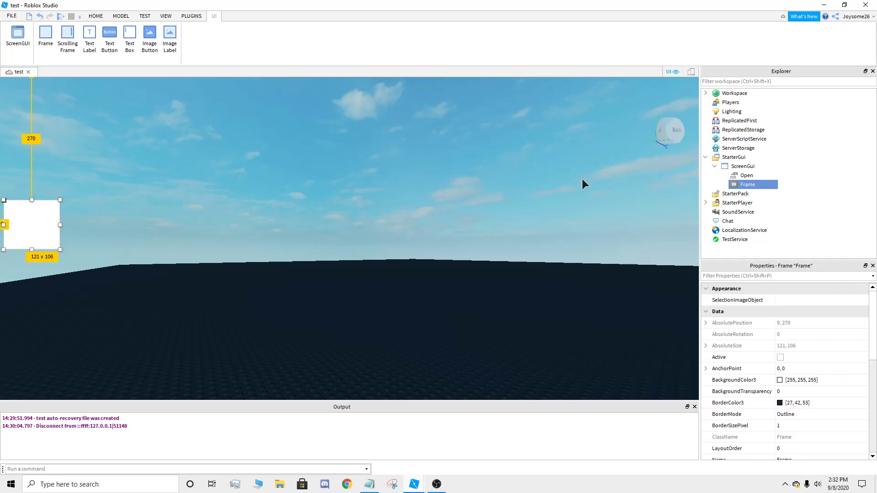
# Step: Insert an ImageButton into the ScreenGui and place it on the white Frame
pyautogui.click(746, 166)
pyautogui.click(762, 167)
pyautogui.write('image')
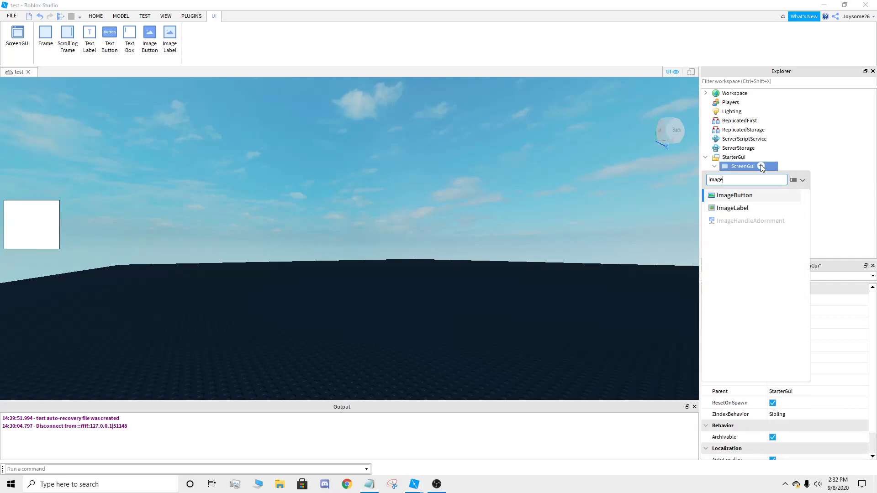
pyautogui.click(730, 197)
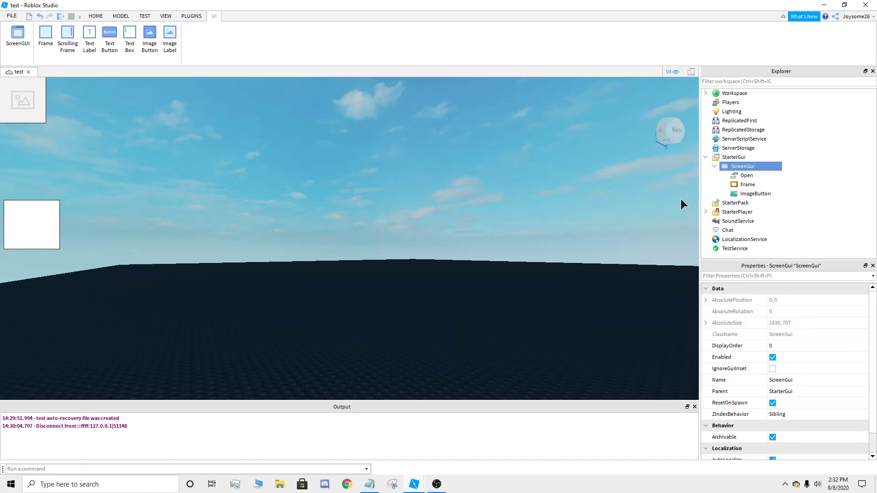
pyautogui.moveTo(31, 109); pyautogui.dragTo(32, 198)
# Step: Reshape the Frame to about 117 x 113, then reselect the ImageButton
pyautogui.click(748, 184)
pyautogui.moveTo(34, 250); pyautogui.dragTo(59, 227)
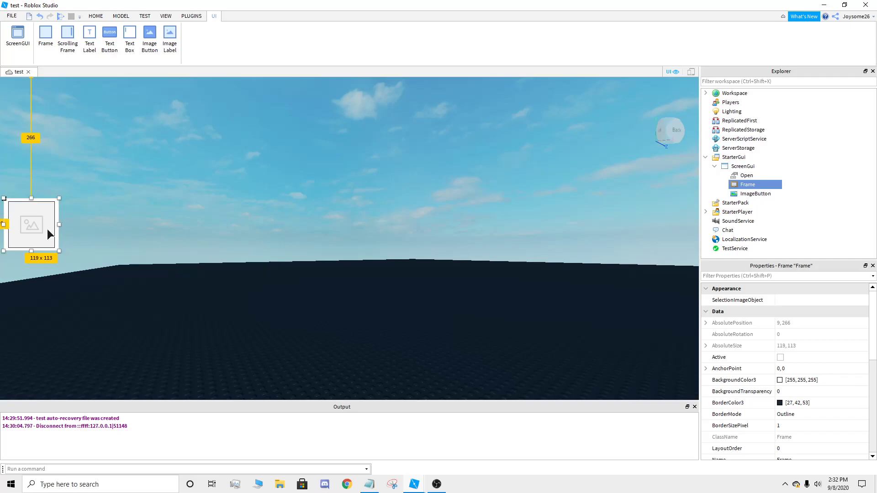
pyautogui.moveTo(3, 224); pyautogui.dragTo(5, 224)
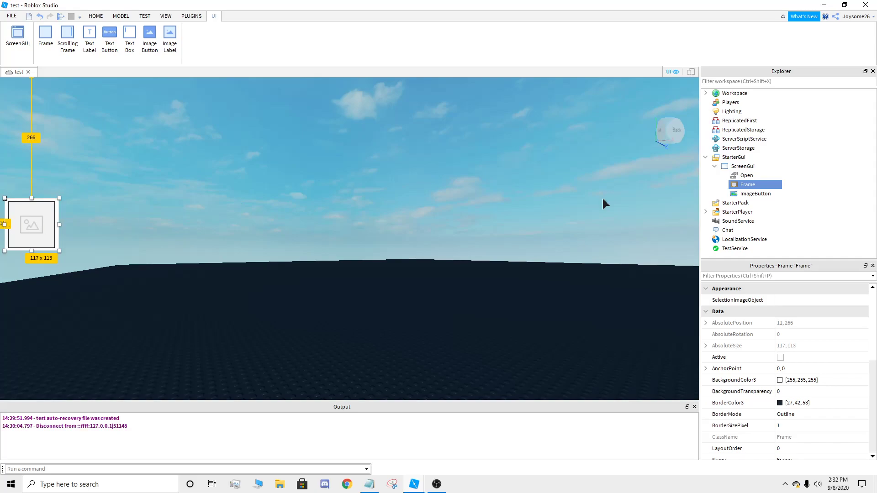
pyautogui.click(756, 194)
# Step: Try uploading options wheel.png as the button image, then dismiss the HTTP 400 error
pyautogui.scroll(-5, 818, 366)
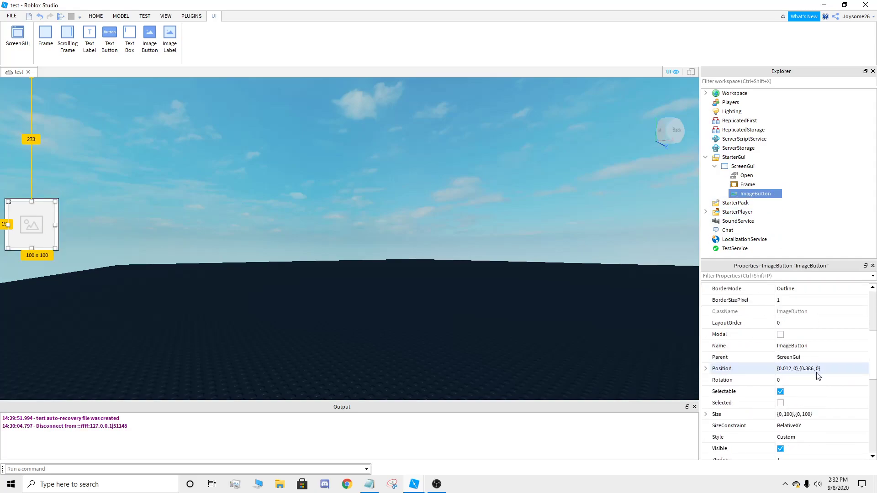
pyautogui.scroll(-5, 818, 368)
pyautogui.click(822, 335)
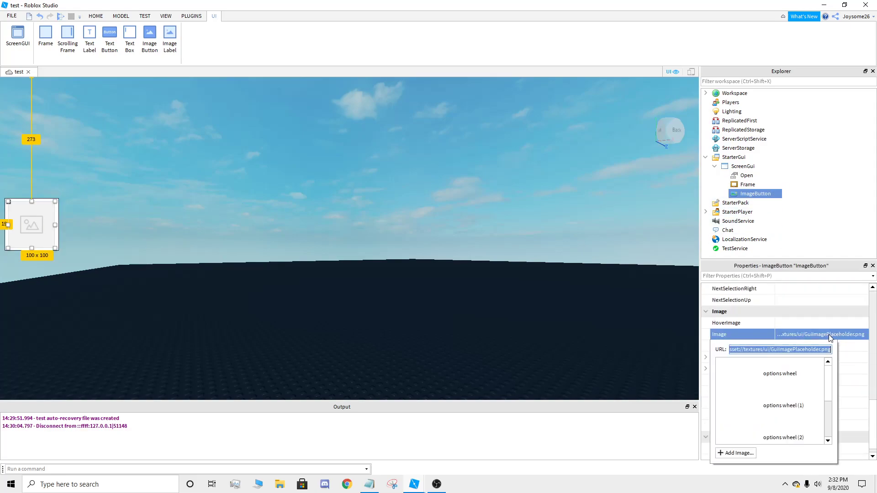
pyautogui.click(736, 453)
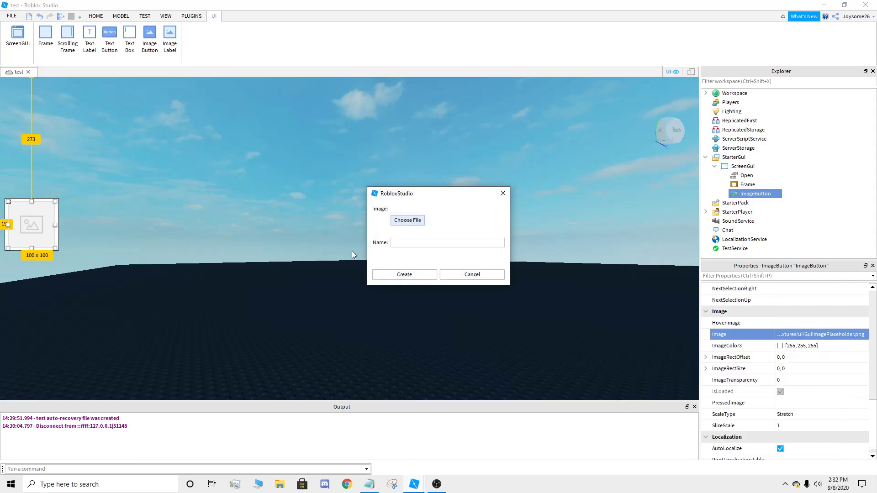
pyautogui.click(408, 224)
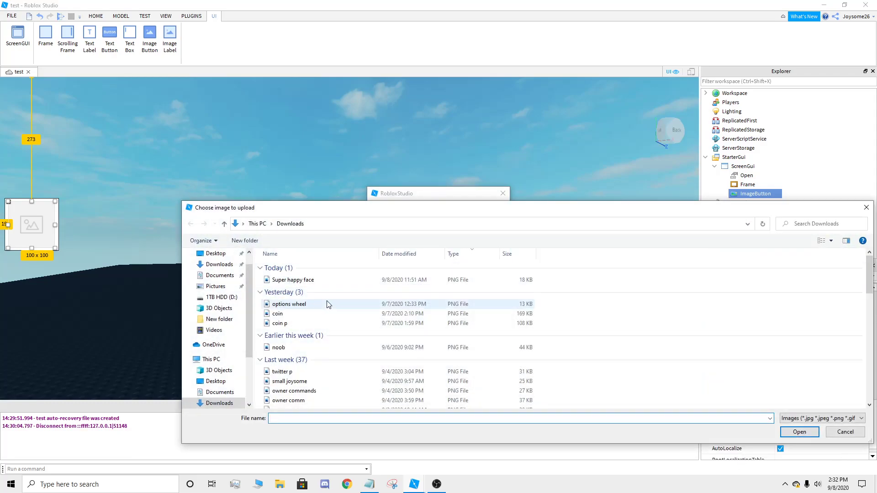
pyautogui.click(350, 309)
pyautogui.doubleClick(349, 309)
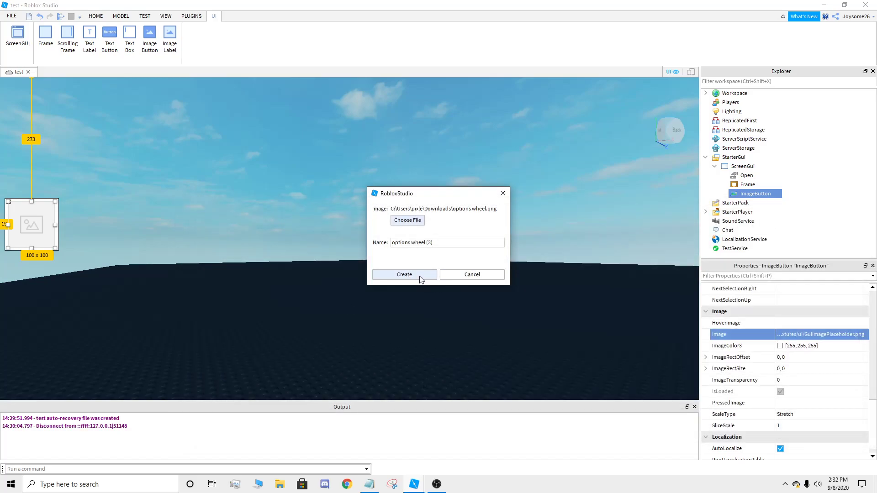
pyautogui.click(420, 277)
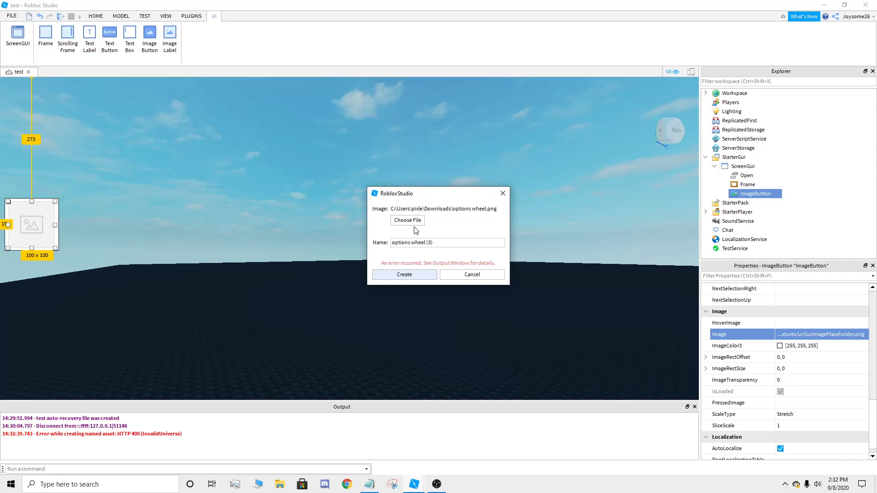
pyautogui.click(502, 193)
# Step: Set the ImageButton's image to the existing 'options wheel (1)' asset
pyautogui.click(836, 334)
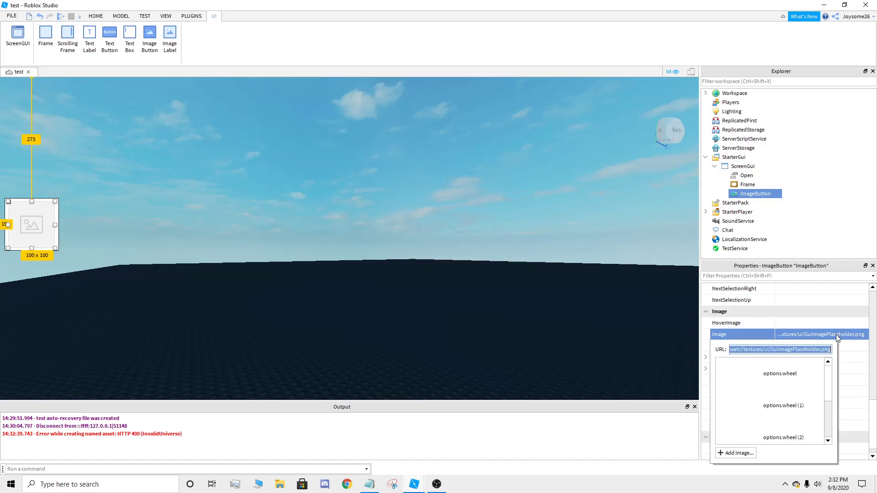
pyautogui.scroll(-1, 783, 404)
pyautogui.scroll(1, 783, 404)
pyautogui.click(782, 405)
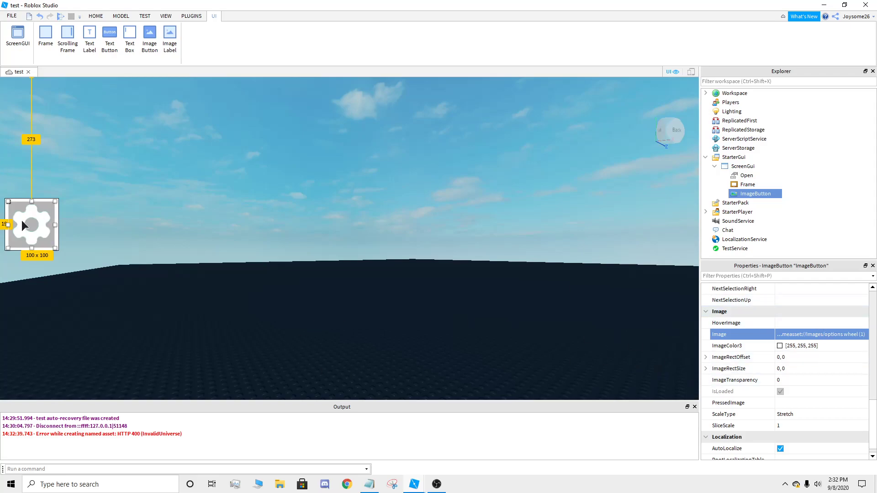
# Step: Set the ImageButton's BackgroundTransparency to 1
pyautogui.scroll(5, 784, 363)
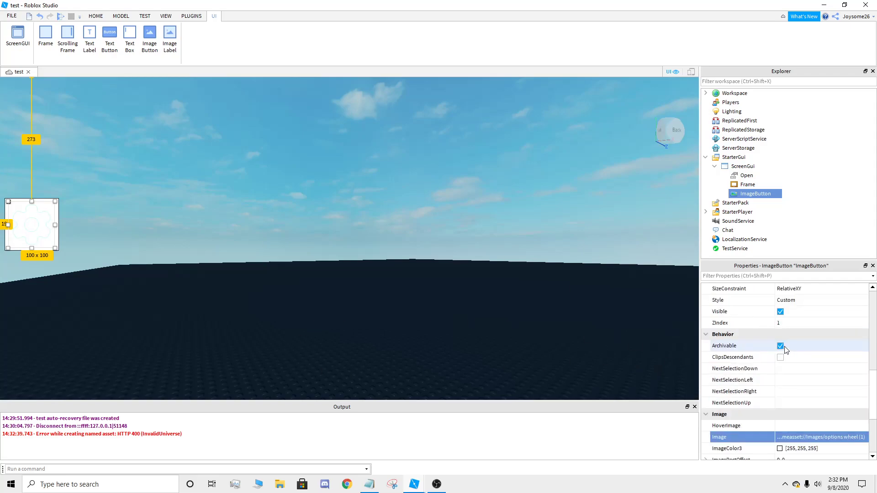
pyautogui.scroll(4, 787, 347)
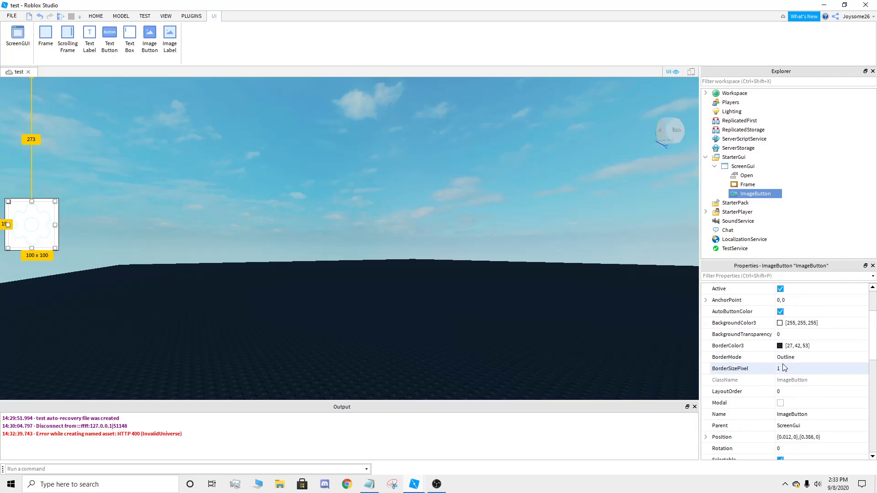
pyautogui.click(793, 335)
pyautogui.write('1')
pyautogui.press('Return')
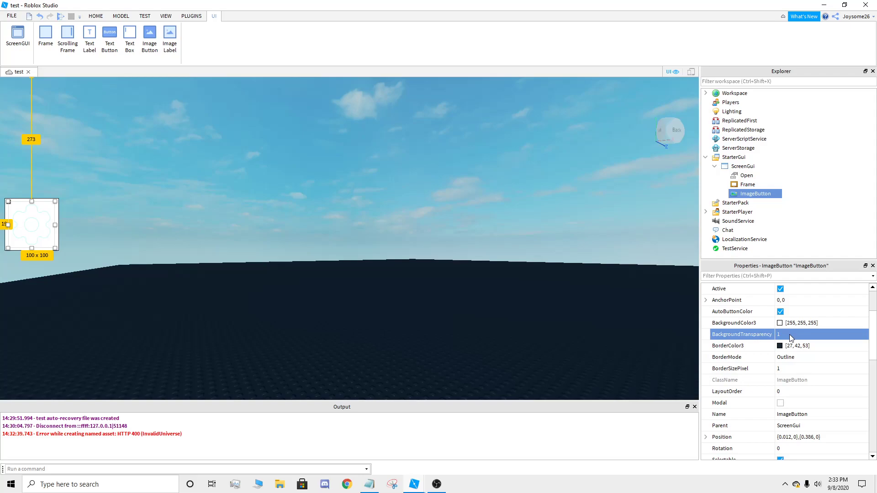
# Step: Make the Frame's background colour cyan [0, 255, 255]
pyautogui.scroll(-7, 790, 337)
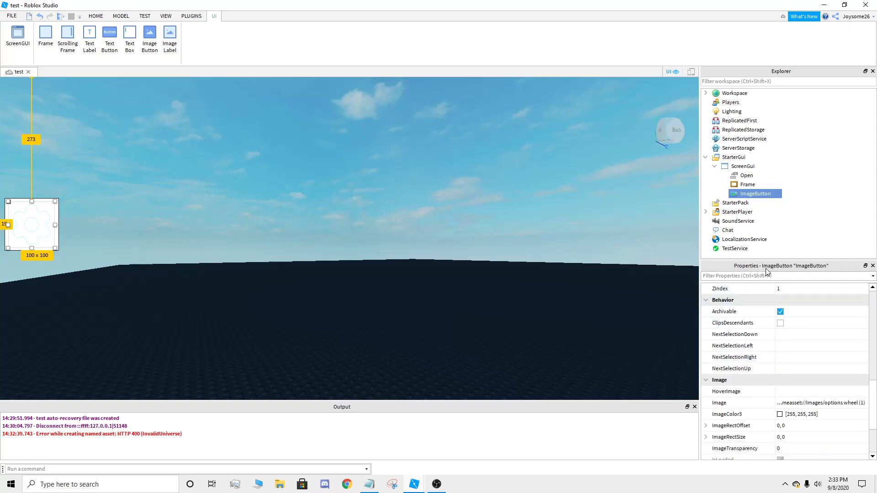
pyautogui.click(748, 185)
pyautogui.scroll(10, 784, 349)
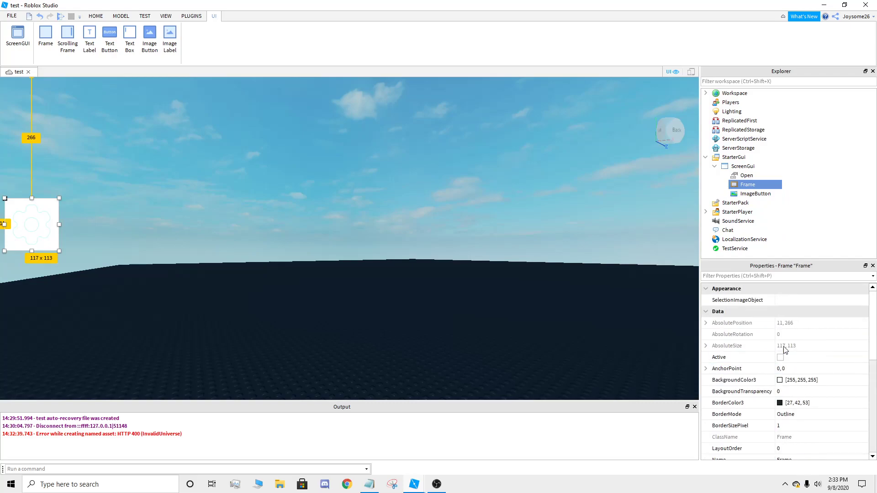
pyautogui.click(779, 380)
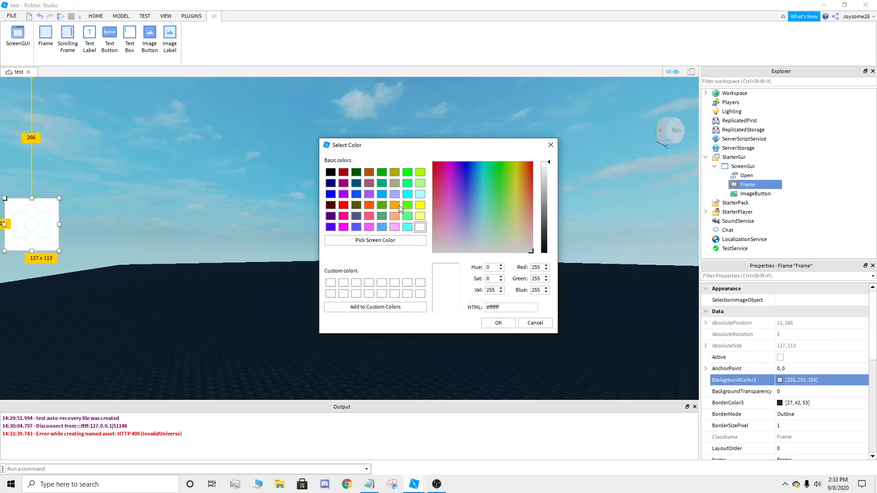
pyautogui.click(407, 194)
pyautogui.click(498, 322)
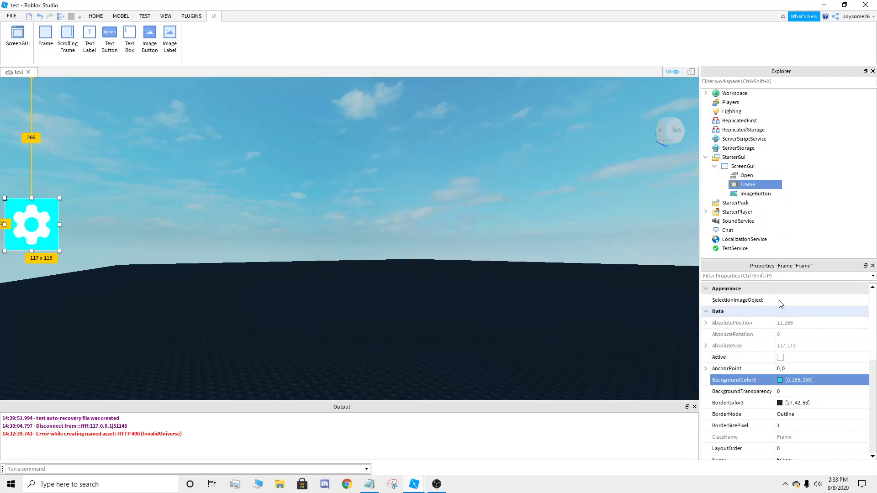
# Step: Tint the gear image light grey [230, 230, 230] via ImageColor3
pyautogui.click(756, 194)
pyautogui.scroll(-7, 770, 379)
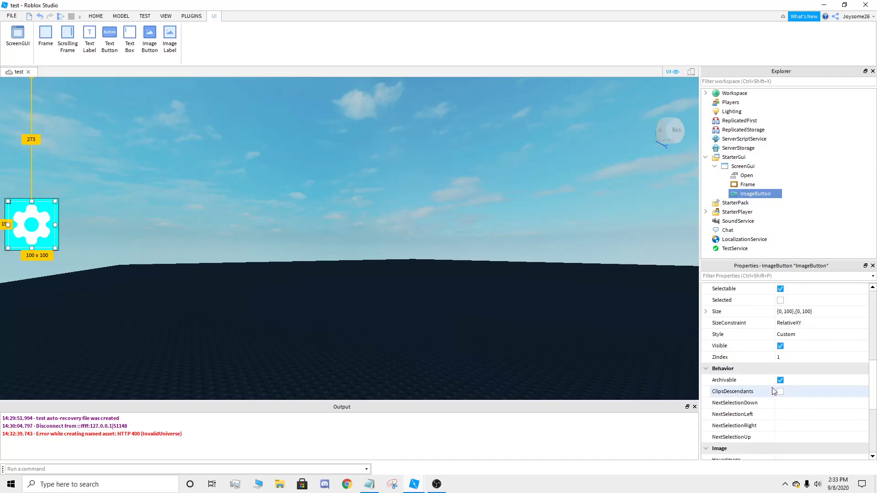
pyautogui.scroll(-3, 773, 392)
pyautogui.scroll(-3, 780, 381)
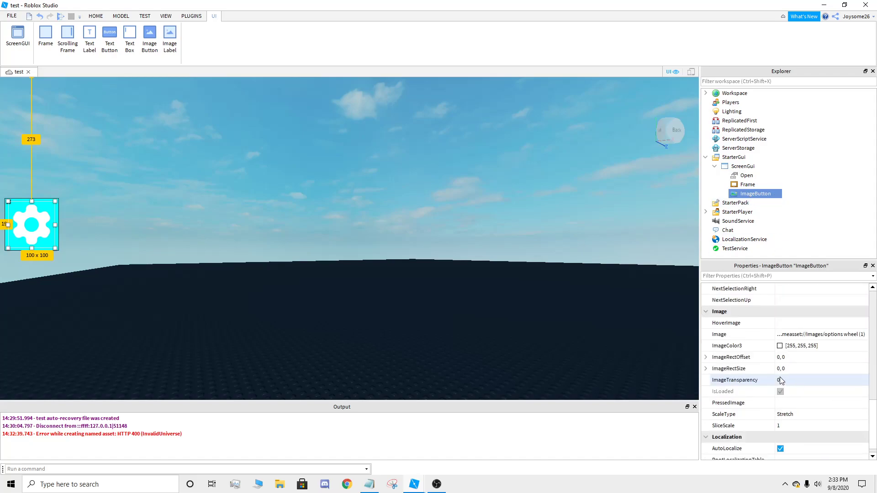
pyautogui.click(780, 346)
pyautogui.click(543, 168)
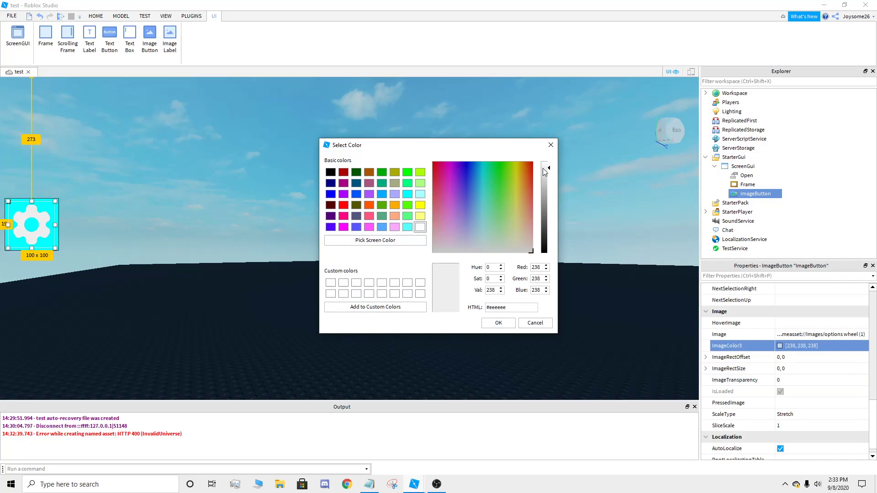
pyautogui.click(499, 323)
pyautogui.moveTo(466, 288); pyautogui.dragTo(520, 269, button='right')
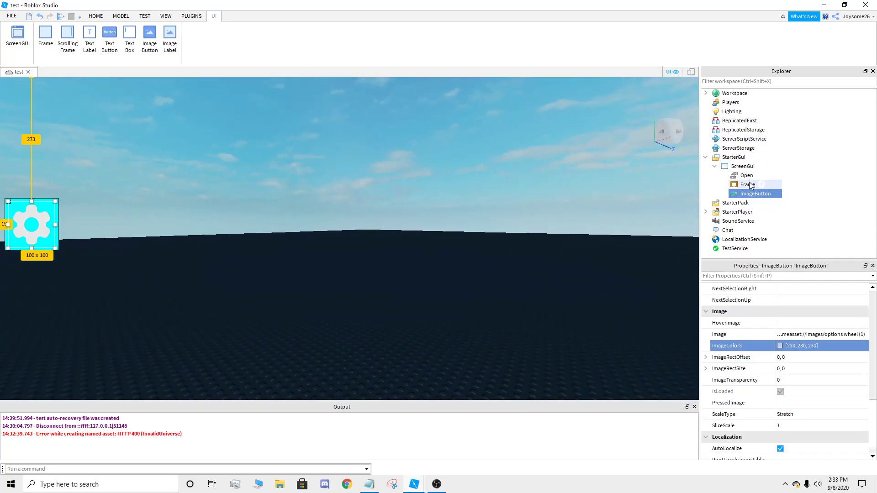
pyautogui.click(746, 175)
pyautogui.click(745, 185)
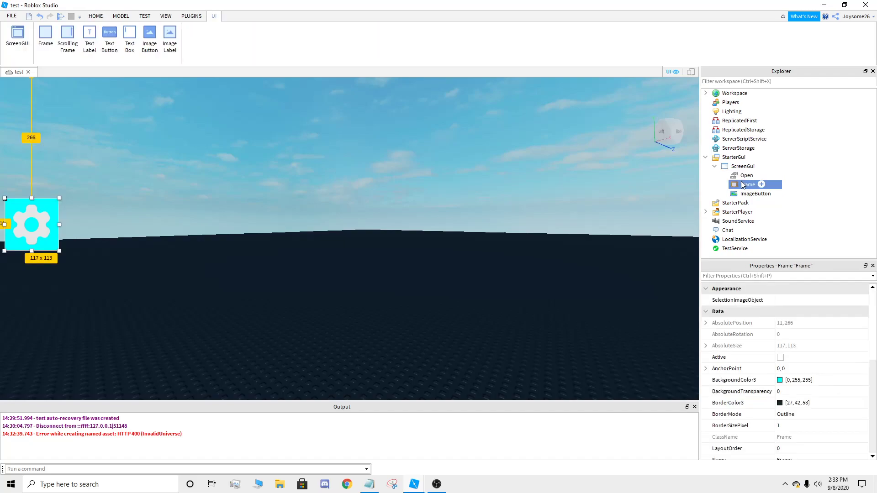
# Step: Insert a second Frame into the ScreenGui
pyautogui.click(756, 166)
pyautogui.click(761, 167)
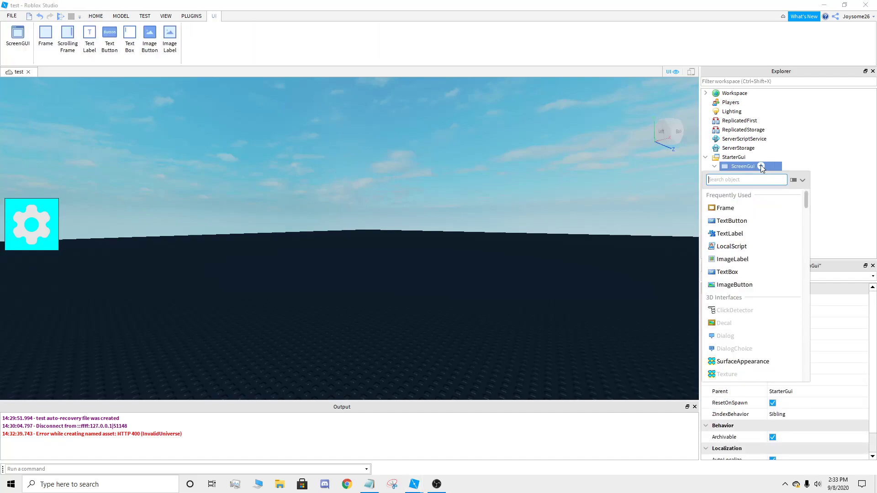
pyautogui.write('frame')
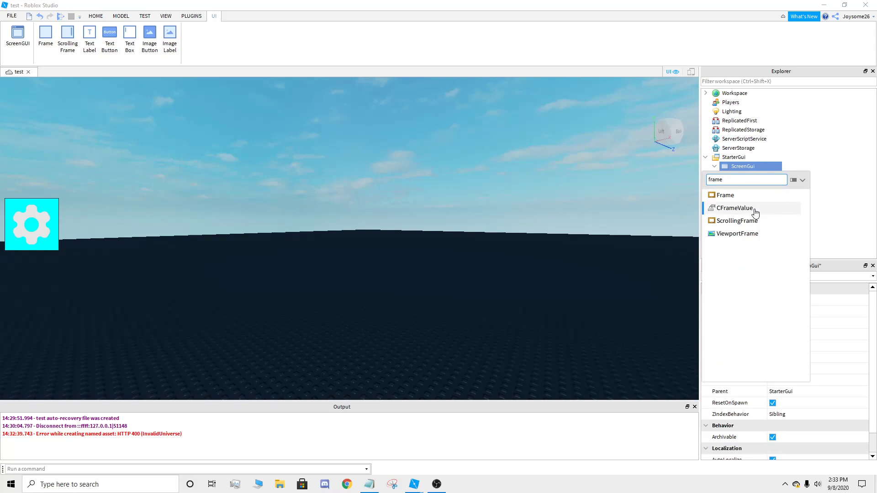
pyautogui.click(754, 196)
# Step: Resize the new Frame to 740 x 366 and position it near the screen centre
pyautogui.moveTo(12, 84); pyautogui.dragTo(338, 233)
pyautogui.moveTo(313, 206); pyautogui.dragTo(137, 147)
pyautogui.moveTo(287, 184); pyautogui.dragTo(380, 196)
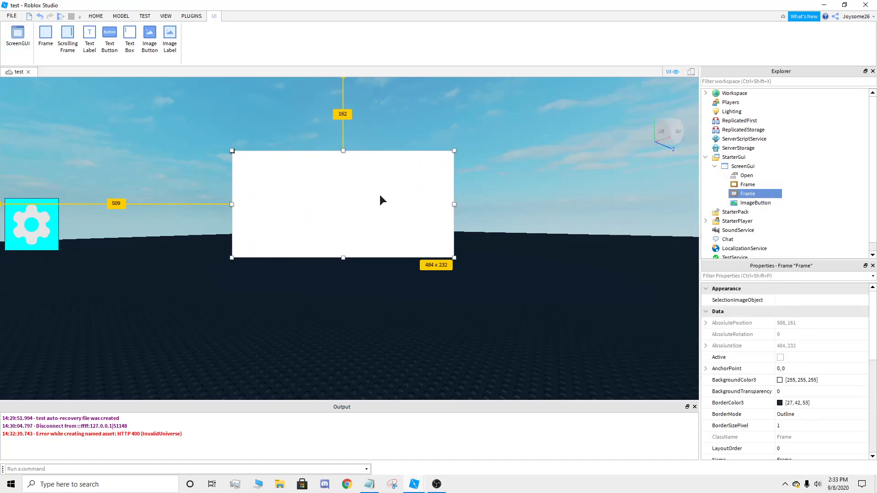
pyautogui.moveTo(343, 262); pyautogui.dragTo(340, 284)
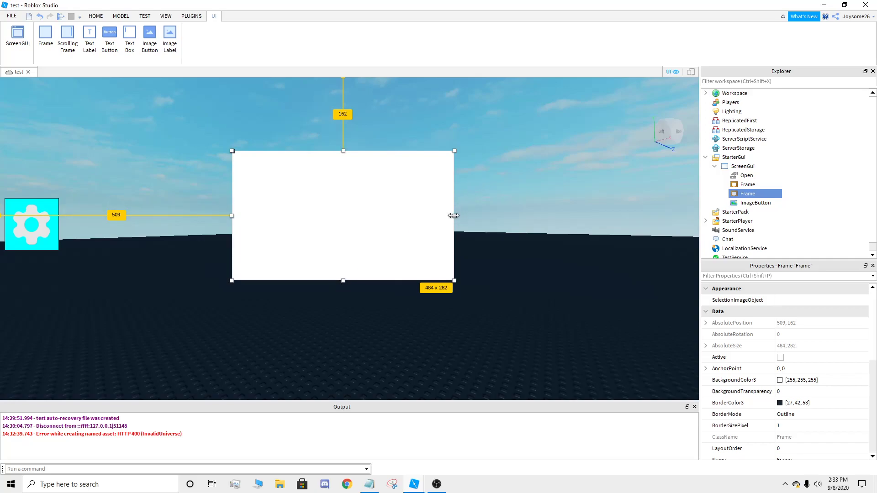
pyautogui.moveTo(454, 216); pyautogui.dragTo(528, 215)
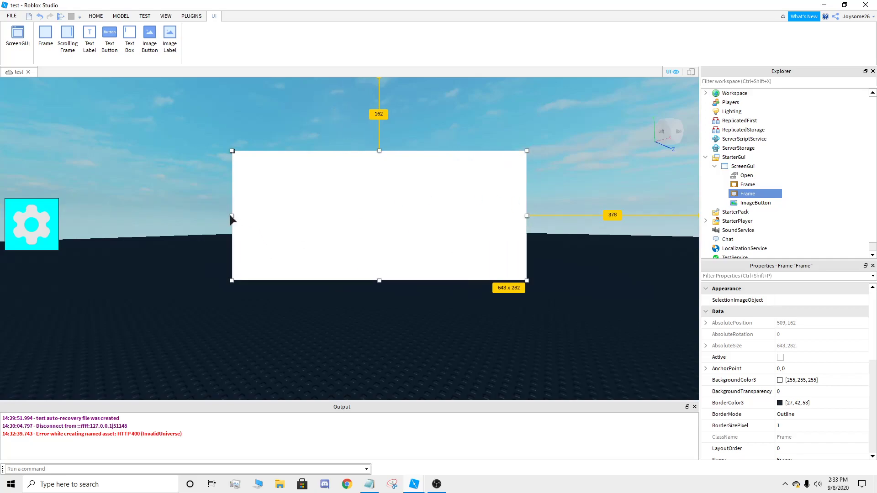
pyautogui.moveTo(231, 215); pyautogui.dragTo(187, 216)
pyautogui.moveTo(358, 280); pyautogui.dragTo(358, 318)
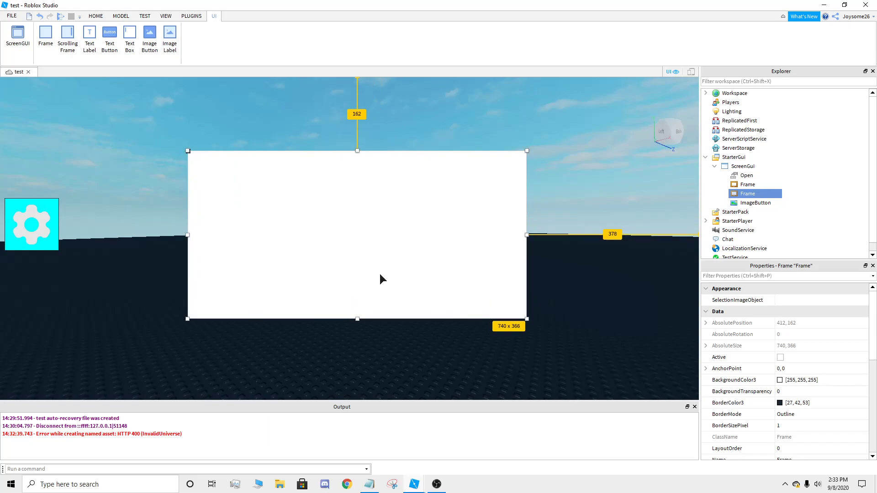
pyautogui.moveTo(381, 243)
pyautogui.mouseDown()
pyautogui.moveTo(368, 229)
pyautogui.moveTo(371, 238)
pyautogui.mouseUp()
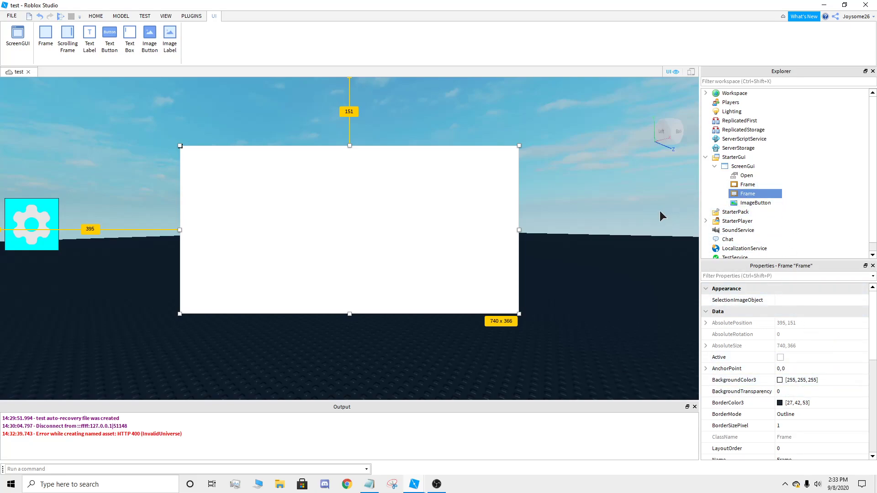
# Step: Insert a TextLabel into the new Frame and duplicate it
pyautogui.click(762, 194)
pyautogui.write('text')
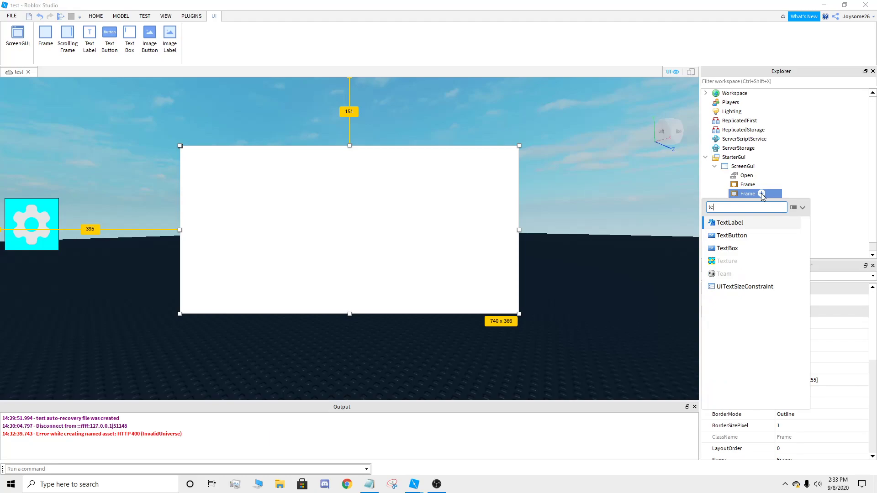
pyautogui.press('Return')
pyautogui.click(756, 203)
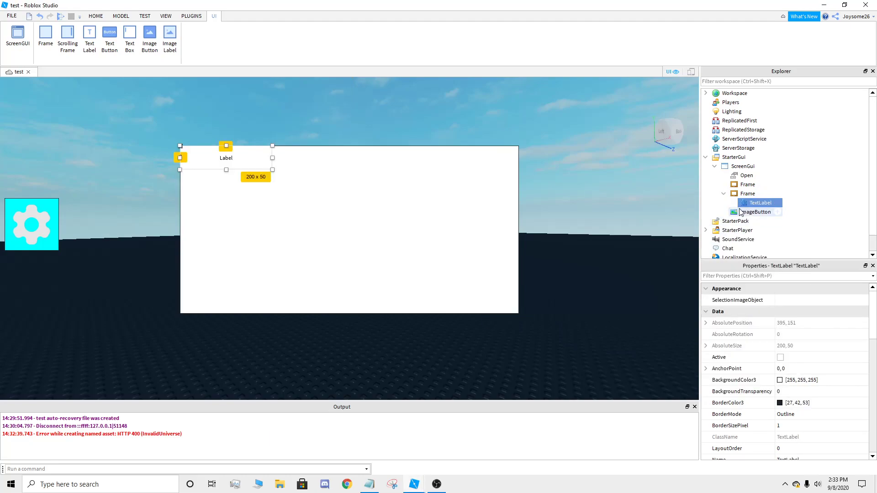
pyautogui.hotkey('ctrl', 'd')
# Step: Stretch both TextLabels across the Frame's top strip, one sized 715 x 55
pyautogui.moveTo(247, 158); pyautogui.dragTo(239, 239)
pyautogui.moveTo(347, 164); pyautogui.dragTo(180, 157)
pyautogui.moveTo(384, 158); pyautogui.dragTo(519, 158)
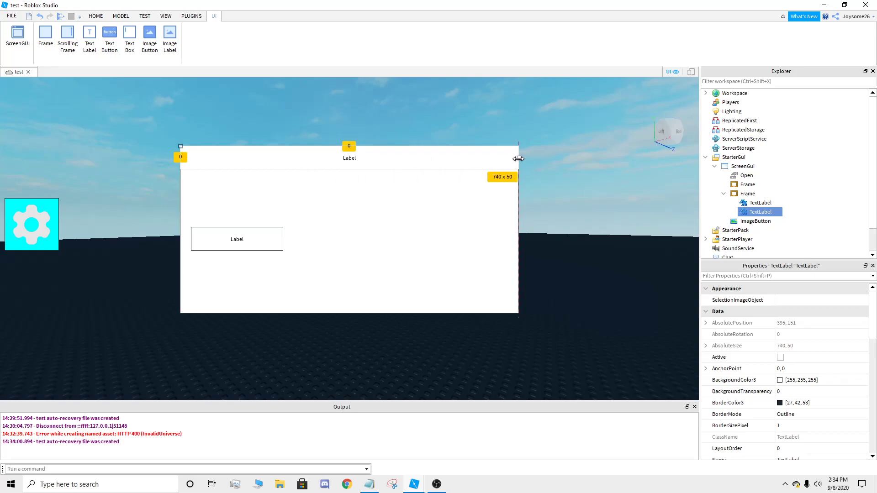
pyautogui.moveTo(349, 170); pyautogui.dragTo(349, 178)
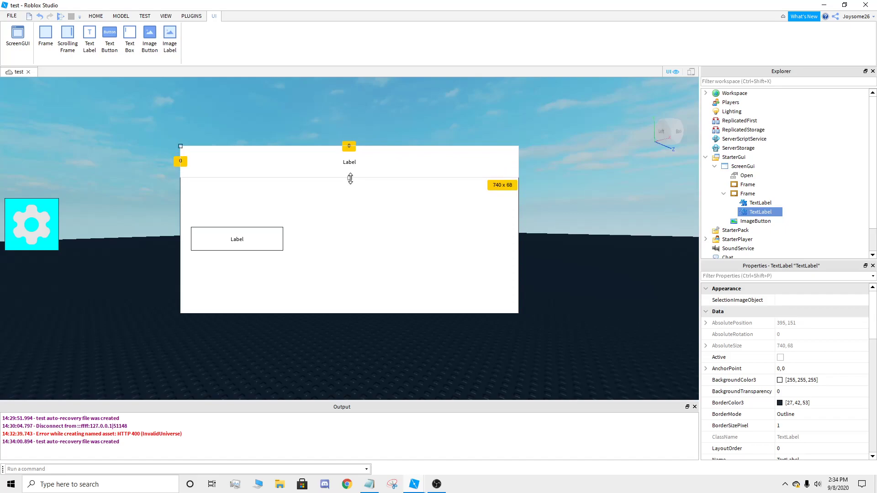
pyautogui.moveTo(245, 247); pyautogui.dragTo(354, 170)
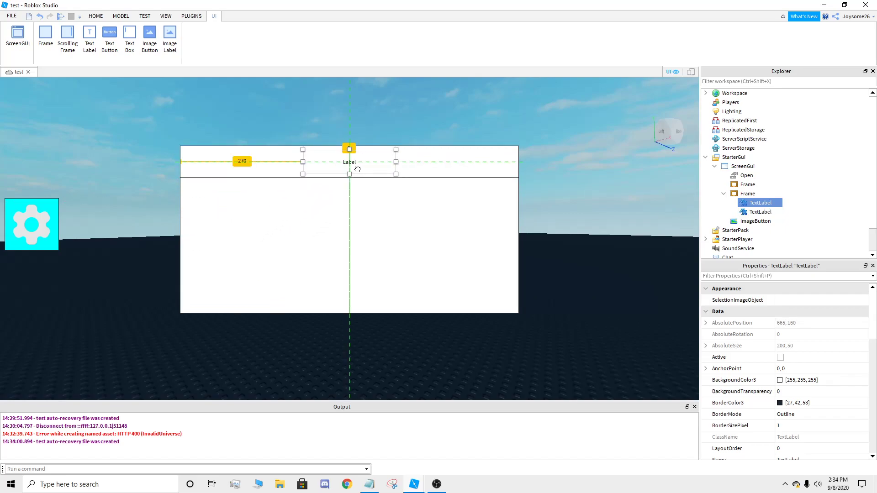
pyautogui.moveTo(303, 161); pyautogui.dragTo(187, 162)
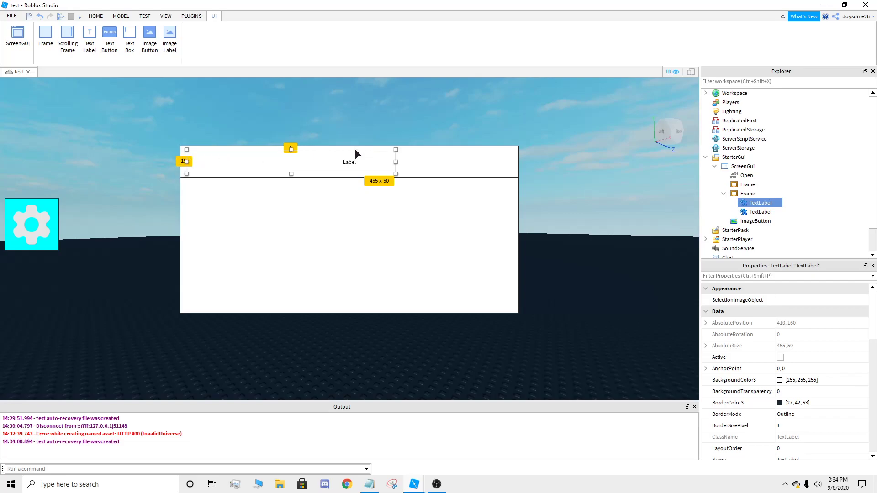
pyautogui.moveTo(396, 162); pyautogui.dragTo(514, 162)
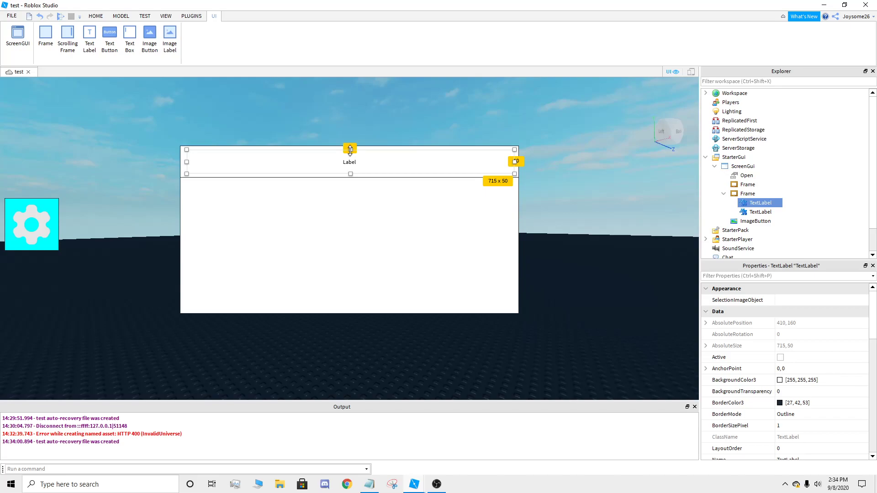
pyautogui.moveTo(350, 149); pyautogui.dragTo(350, 173)
# Step: Give the first TextLabel text 'SETTINGS', GothamBlack font and TextScaled on
pyautogui.scroll(-5, 801, 340)
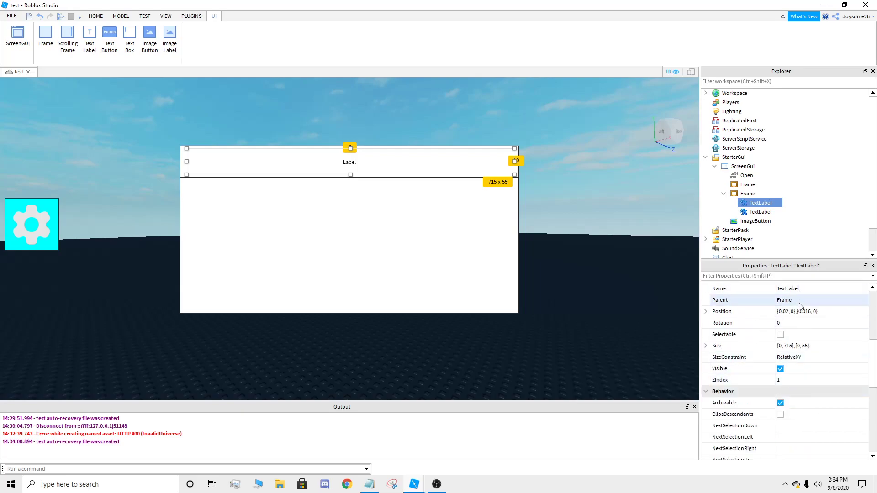
pyautogui.scroll(-2, 791, 361)
pyautogui.click(786, 437)
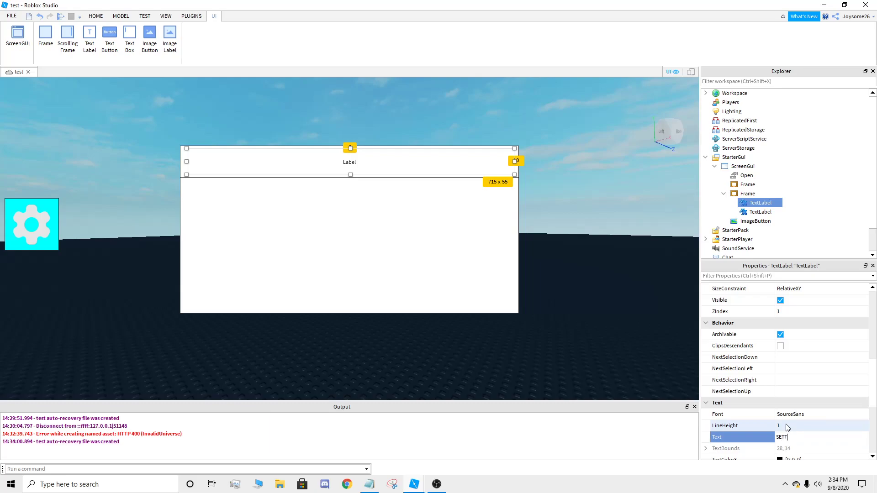
pyautogui.write('SETTINGS')
pyautogui.press('Return')
pyautogui.click(790, 414)
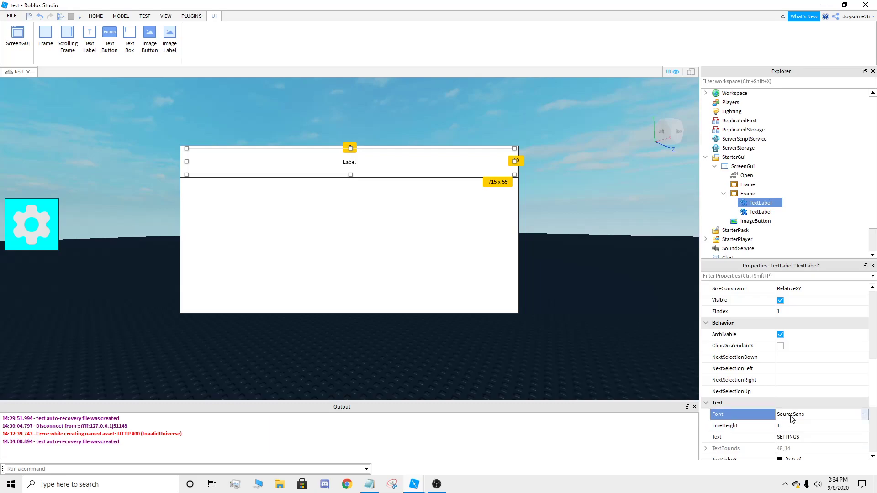
pyautogui.click(793, 444)
pyautogui.scroll(-3, 782, 318)
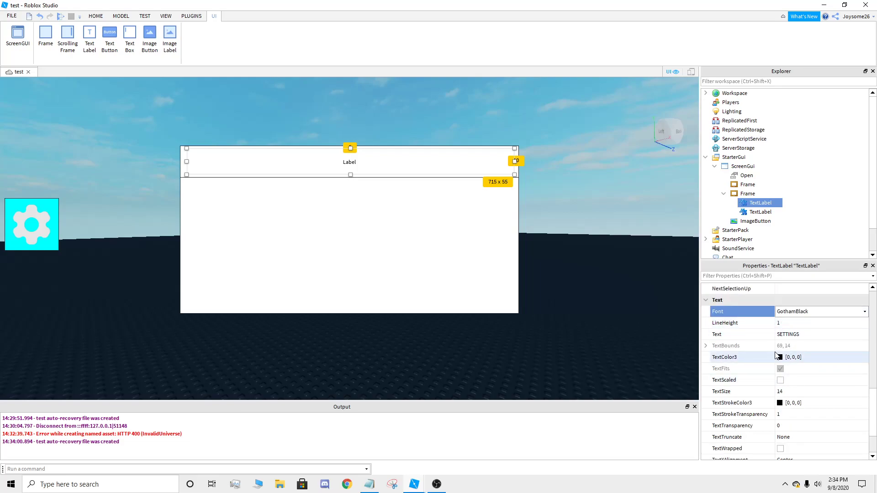
pyautogui.click(780, 357)
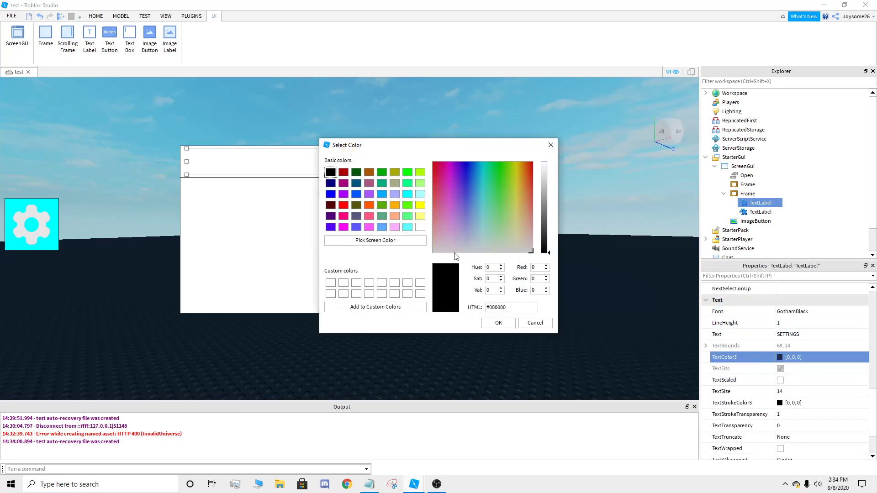
pyautogui.click(551, 145)
pyautogui.click(780, 380)
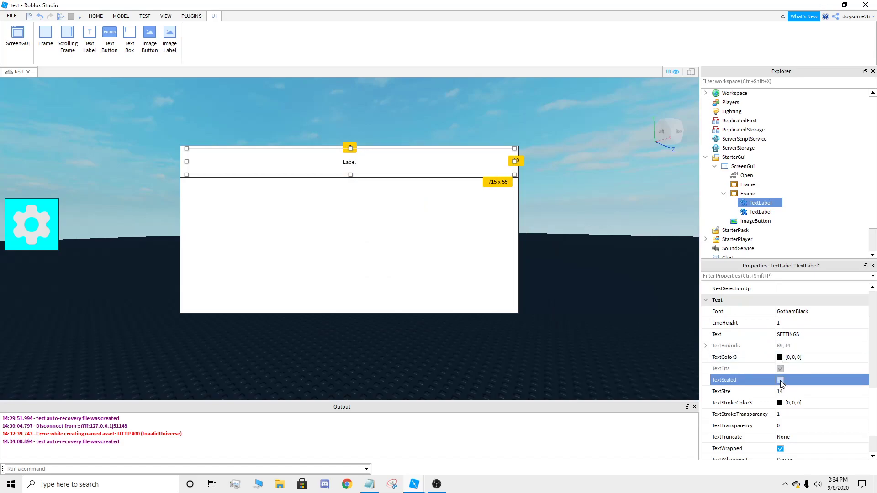
# Step: Give the second TextLabel text 'SETTINGS', TextScaled on and GothamBlack font
pyautogui.click(759, 212)
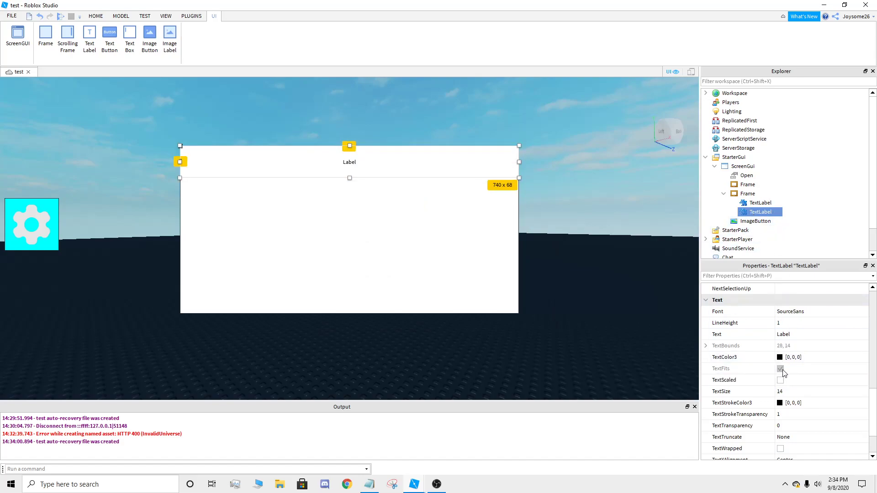
pyautogui.click(795, 339)
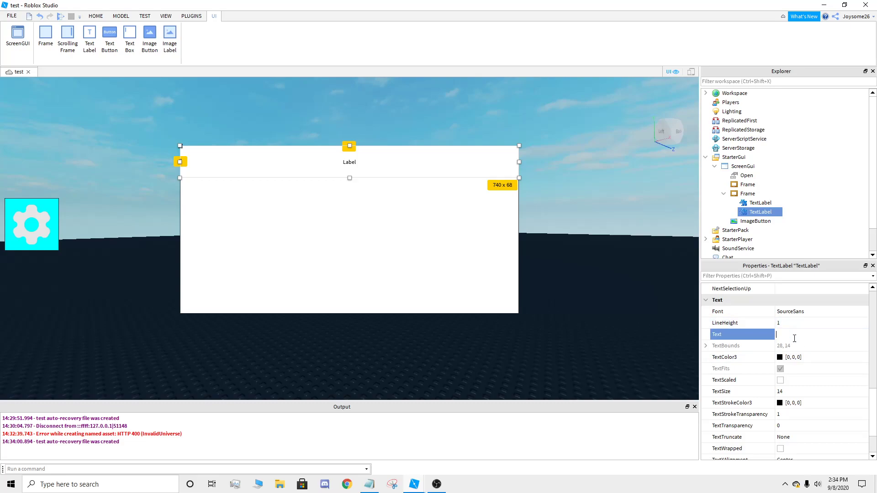
pyautogui.write('SETTINGS')
pyautogui.press('Return')
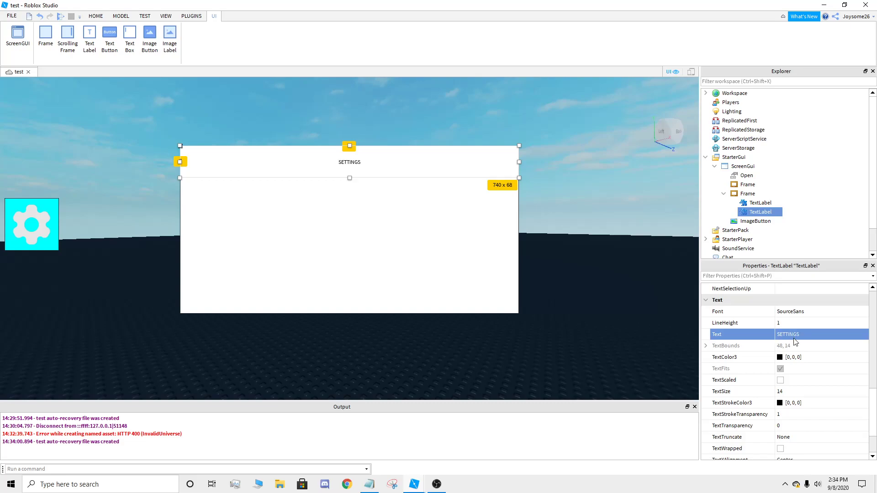
pyautogui.click(781, 380)
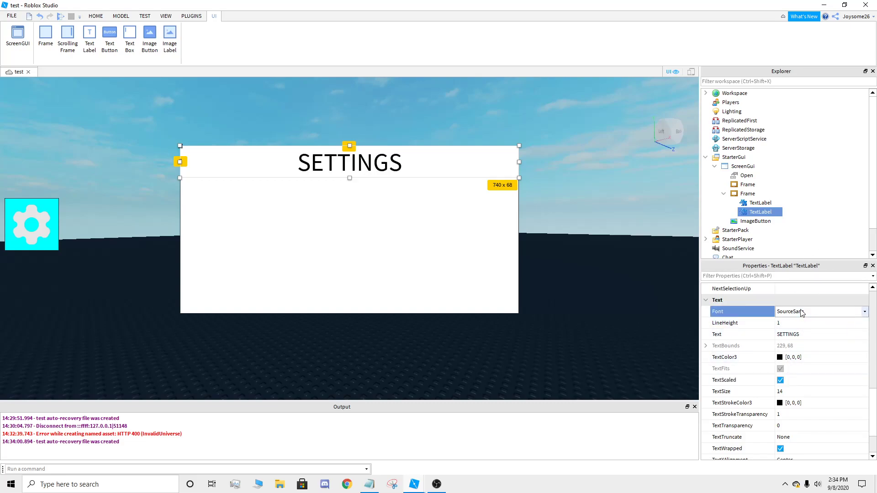
pyautogui.click(801, 313)
pyautogui.click(810, 342)
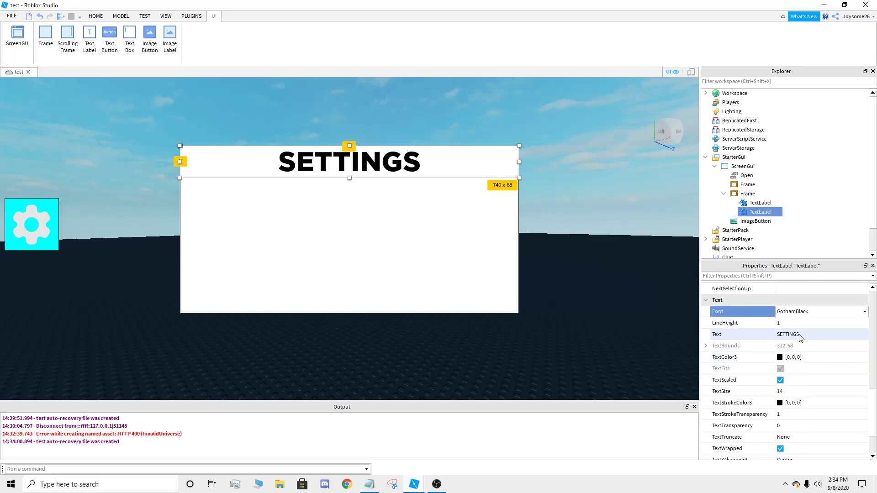
pyautogui.scroll(-1, 789, 399)
pyautogui.scroll(1, 781, 372)
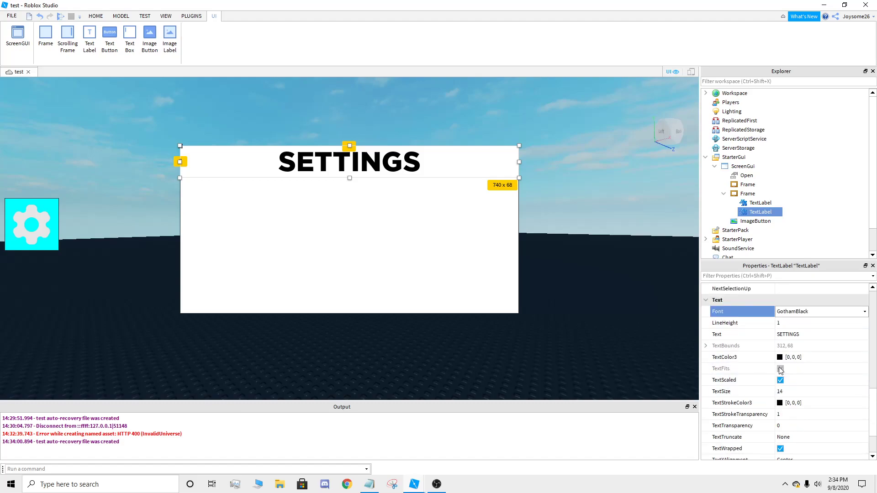
# Step: Set the label's TextColor3 to white
pyautogui.scroll(1, 781, 370)
pyautogui.click(780, 391)
pyautogui.click(420, 227)
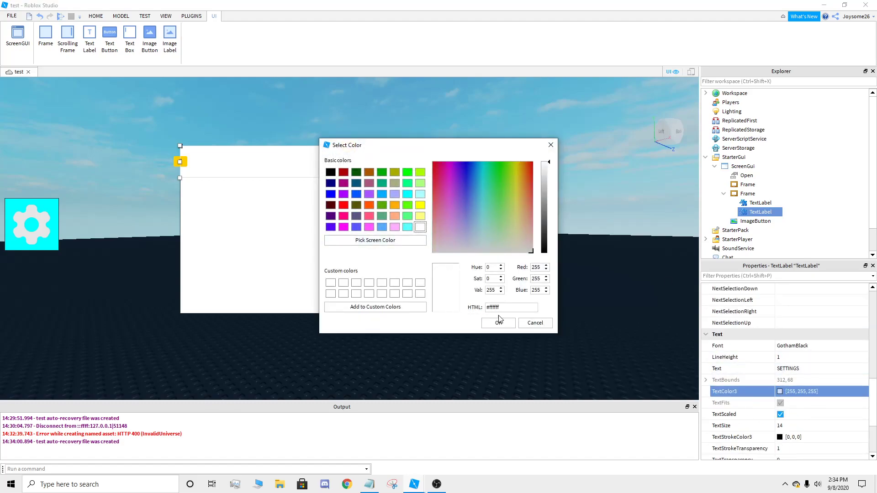
pyautogui.click(498, 323)
# Step: Give the upper 715 x 55 TextLabel a teal [0, 206, 206] background
pyautogui.click(760, 202)
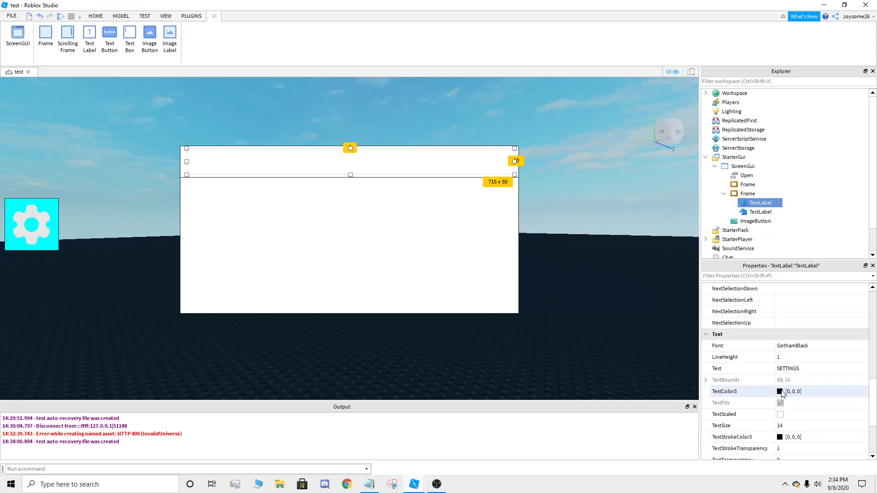
pyautogui.click(796, 370)
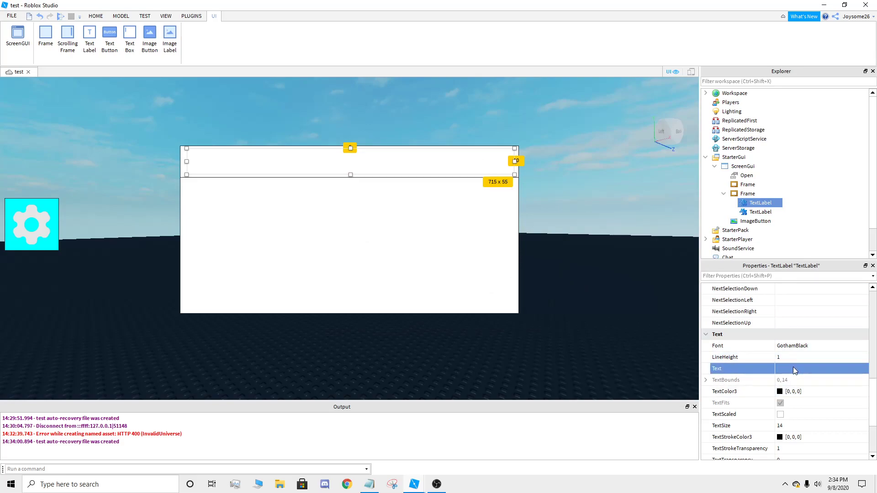
pyautogui.scroll(-1, 793, 366)
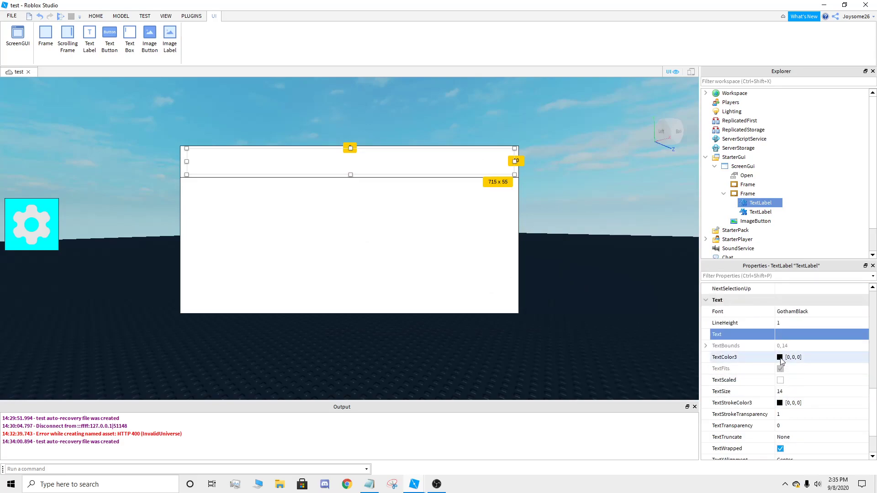
pyautogui.scroll(10, 781, 361)
pyautogui.click(780, 380)
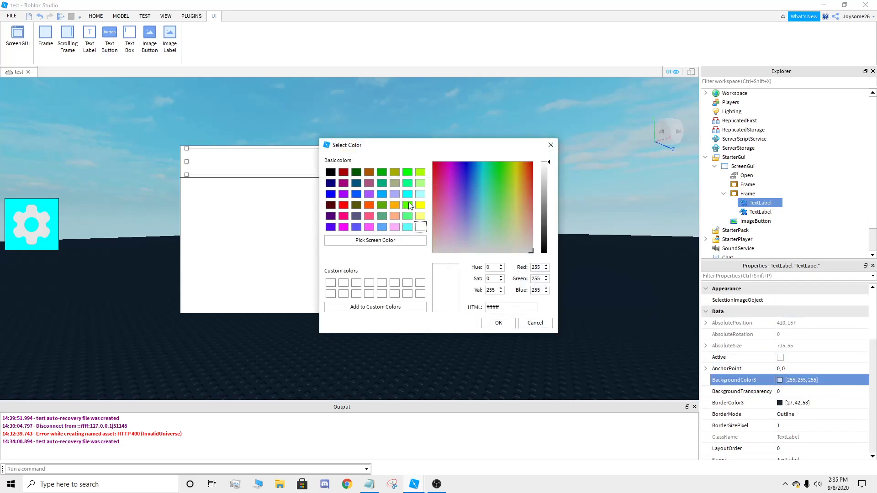
pyautogui.click(407, 227)
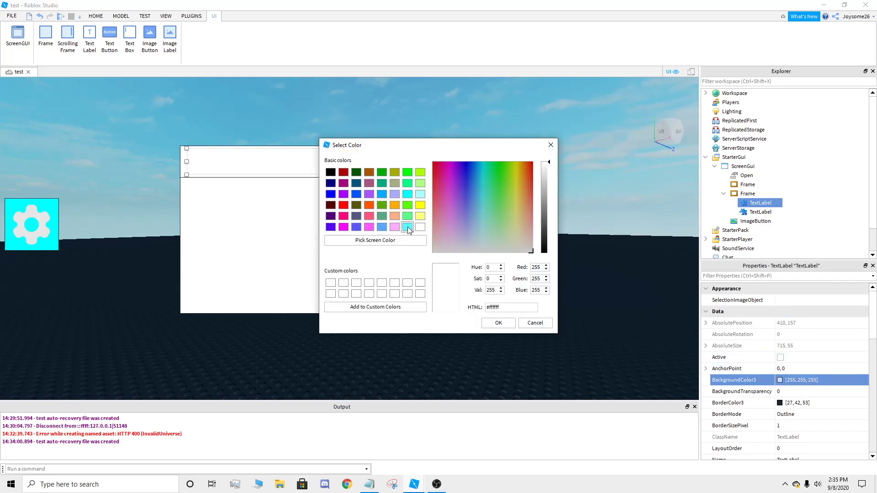
pyautogui.click(407, 194)
pyautogui.moveTo(543, 165); pyautogui.dragTo(543, 180)
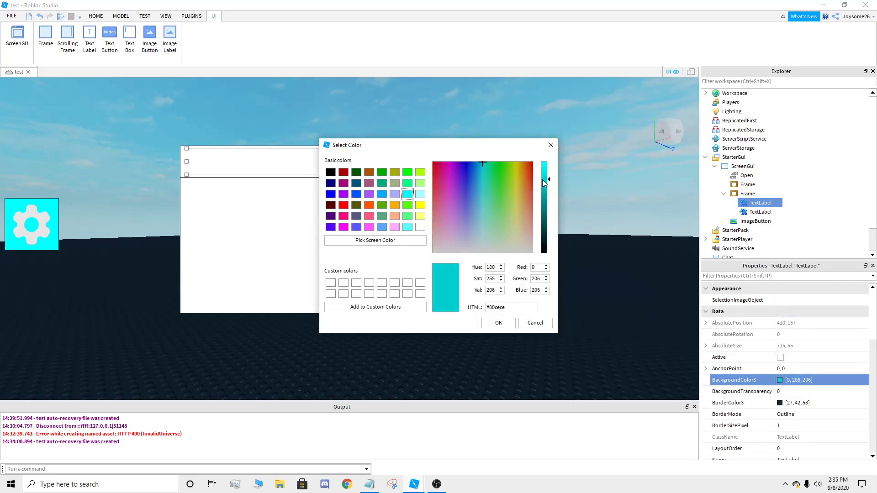
pyautogui.click(498, 323)
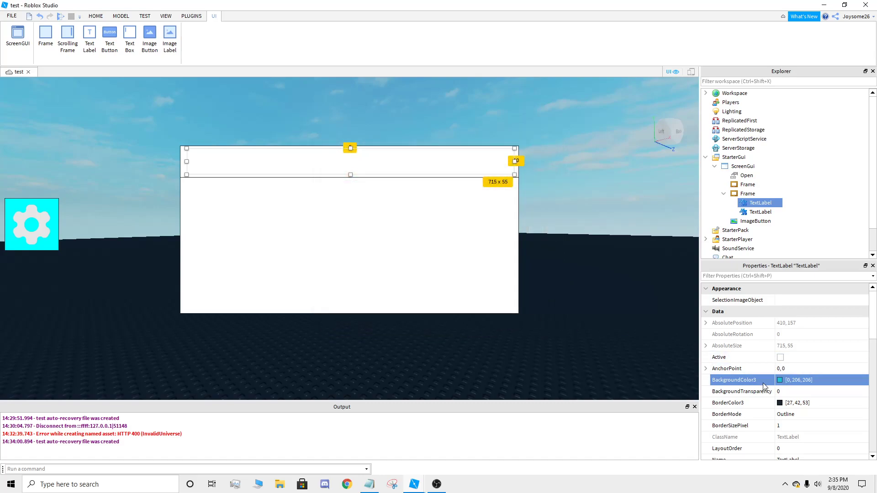
pyautogui.click(753, 203)
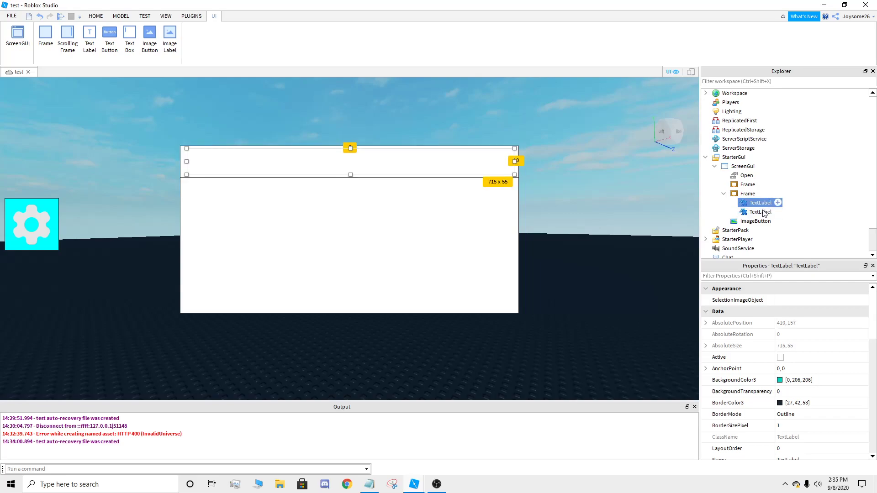
# Step: Move the big SETTINGS label down and clear the small TextLabel's text
pyautogui.hotkey('ctrl', 'z')
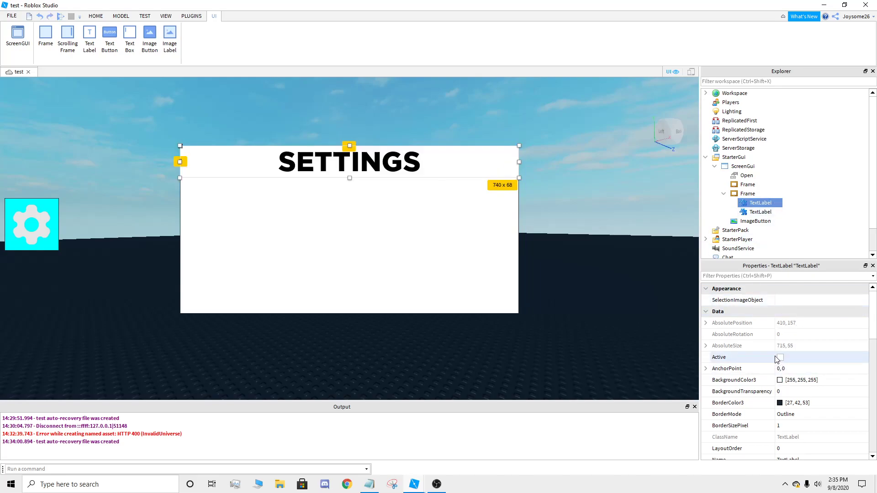
pyautogui.moveTo(482, 165); pyautogui.dragTo(477, 212)
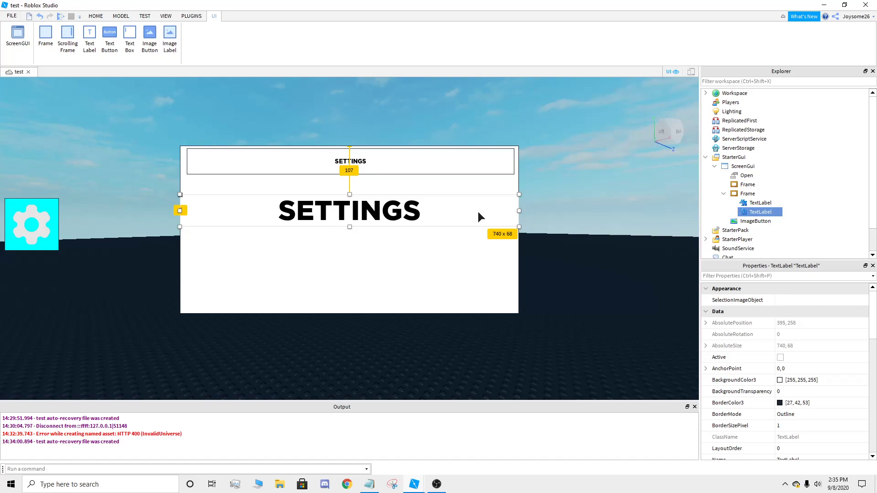
pyautogui.click(435, 160)
pyautogui.scroll(-10, 803, 365)
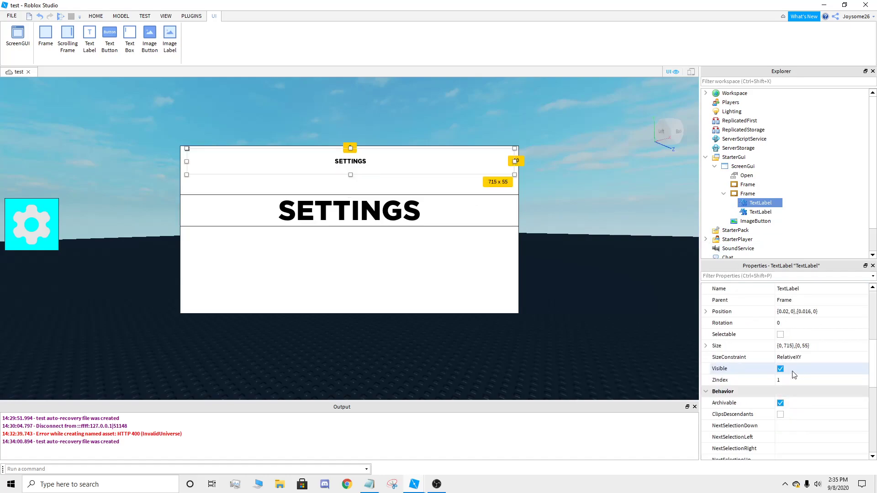
pyautogui.click(799, 369)
pyautogui.press('BackSpace')
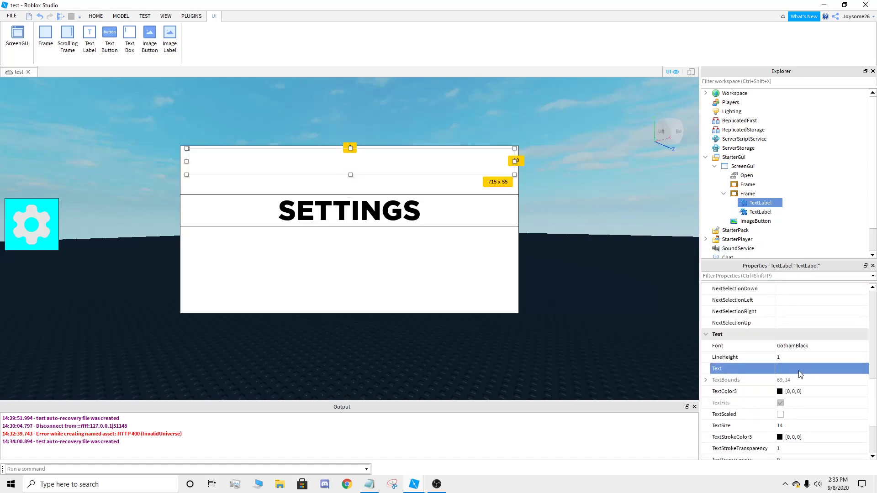
pyautogui.scroll(10, 790, 358)
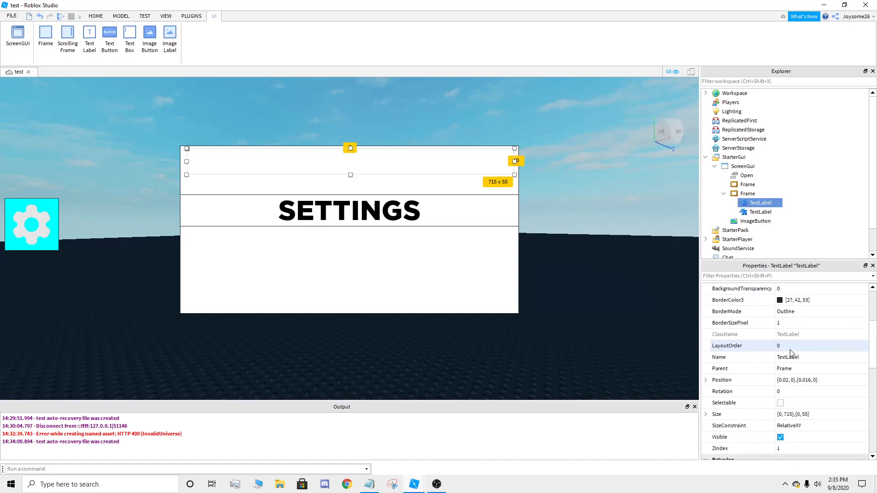
# Step: Set the small label's BackgroundColor3 to dark cyan #00c6c6
pyautogui.click(779, 380)
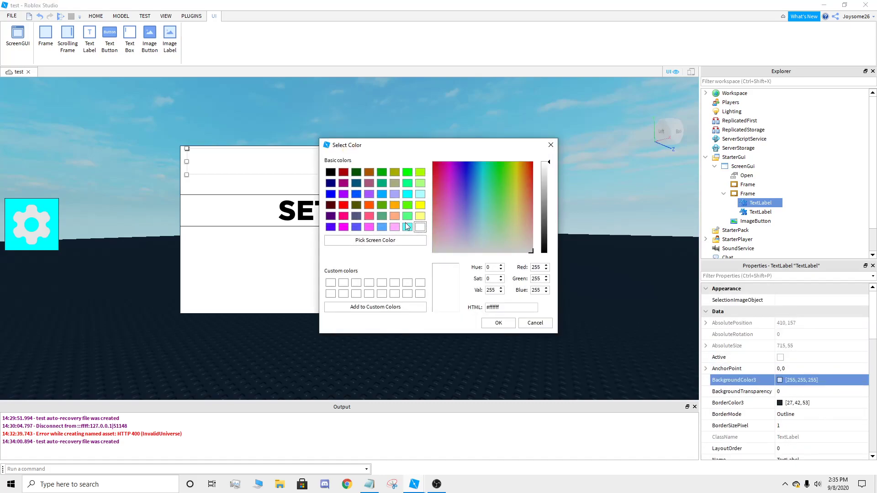
pyautogui.click(407, 194)
pyautogui.moveTo(544, 165); pyautogui.dragTo(540, 182)
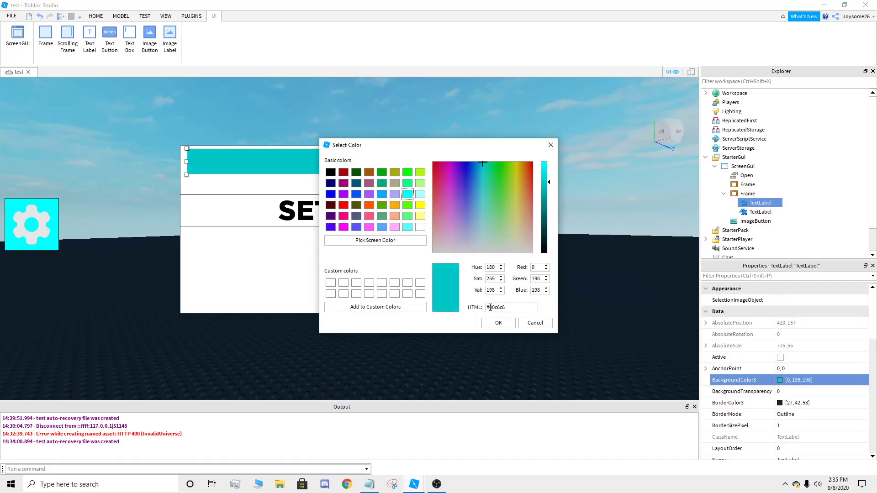
pyautogui.click(498, 323)
# Step: Stretch the cyan bar to the full 740-wide panel width
pyautogui.moveTo(186, 160); pyautogui.dragTo(180, 160)
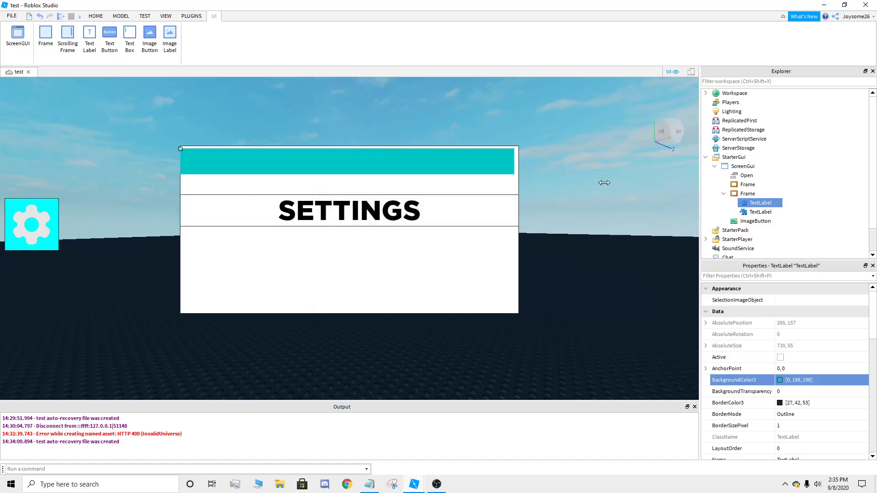
pyautogui.click(759, 212)
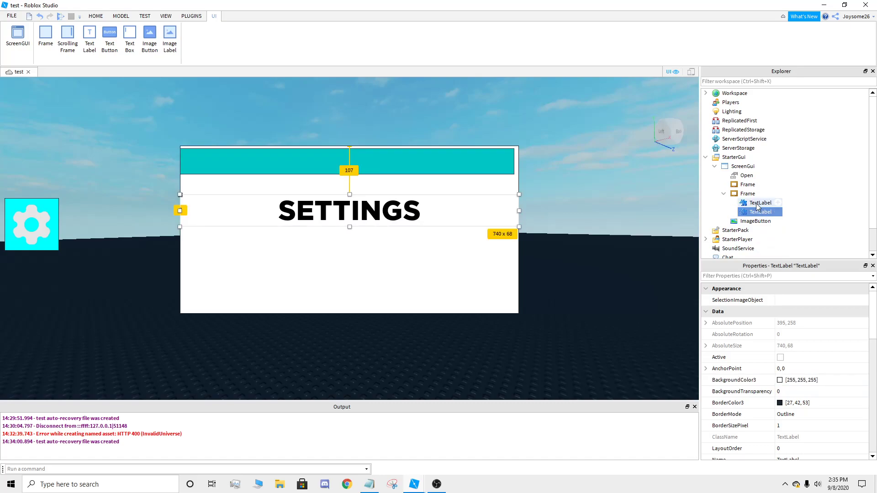
pyautogui.click(758, 204)
pyautogui.moveTo(515, 162); pyautogui.dragTo(519, 162)
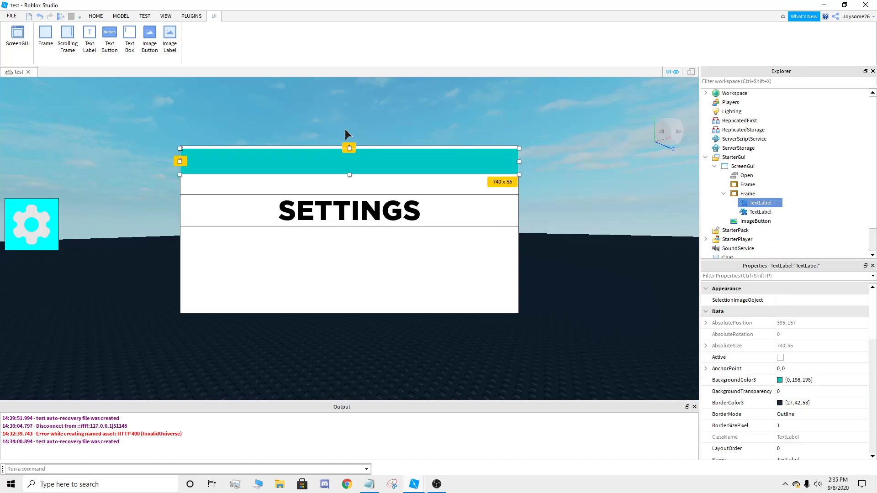
pyautogui.moveTo(350, 147); pyautogui.dragTo(350, 145)
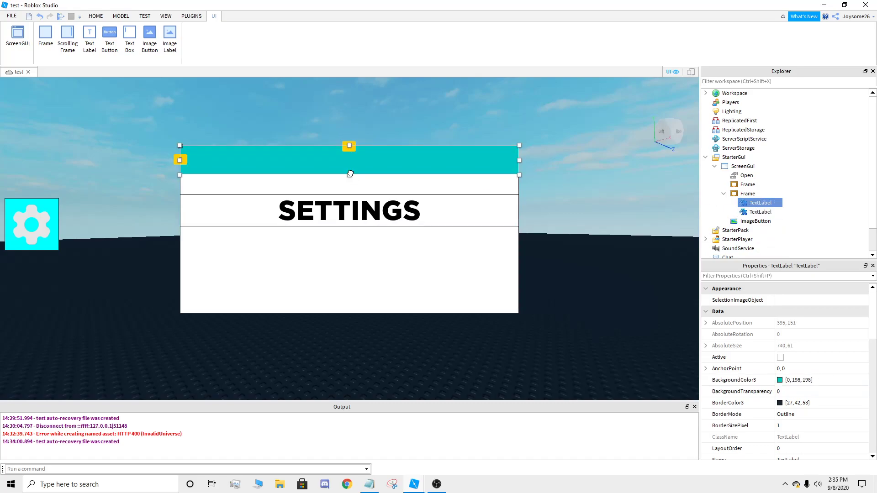
pyautogui.hotkey('ctrl', 'z')
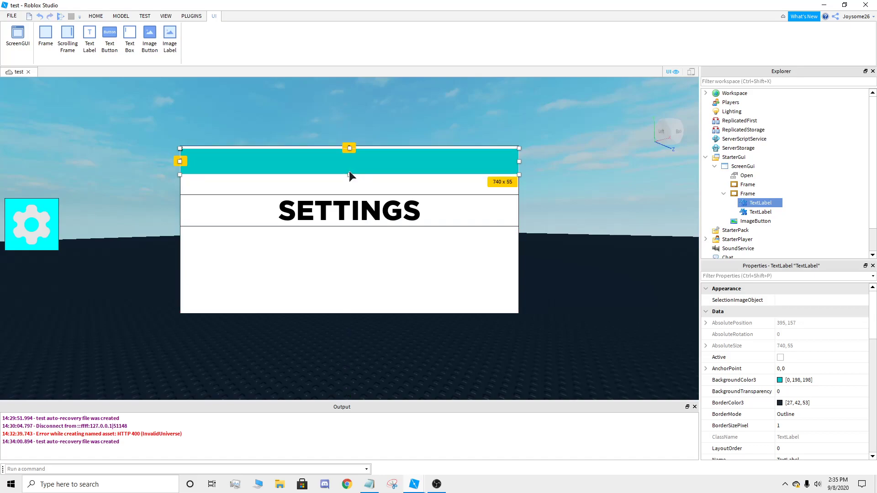
pyautogui.click(50, 16)
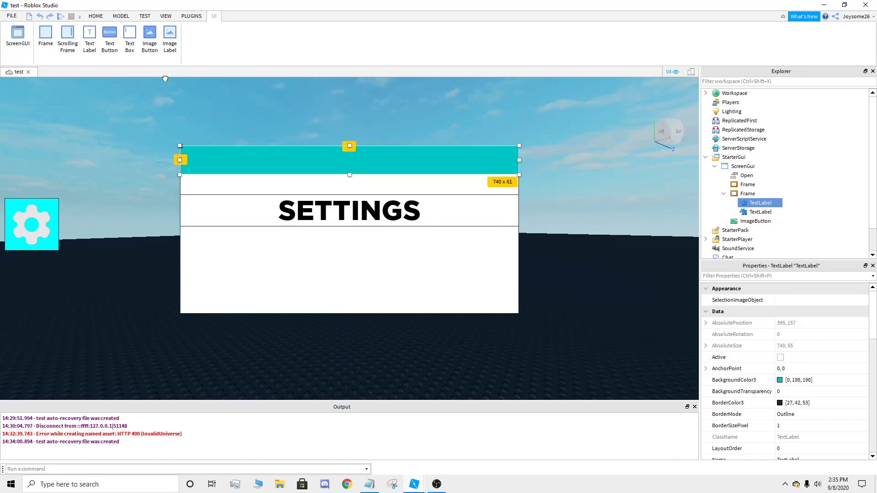
# Step: Move the SETTINGS label over the cyan bar and narrow it to 722 x 68
pyautogui.moveTo(426, 222); pyautogui.dragTo(429, 170)
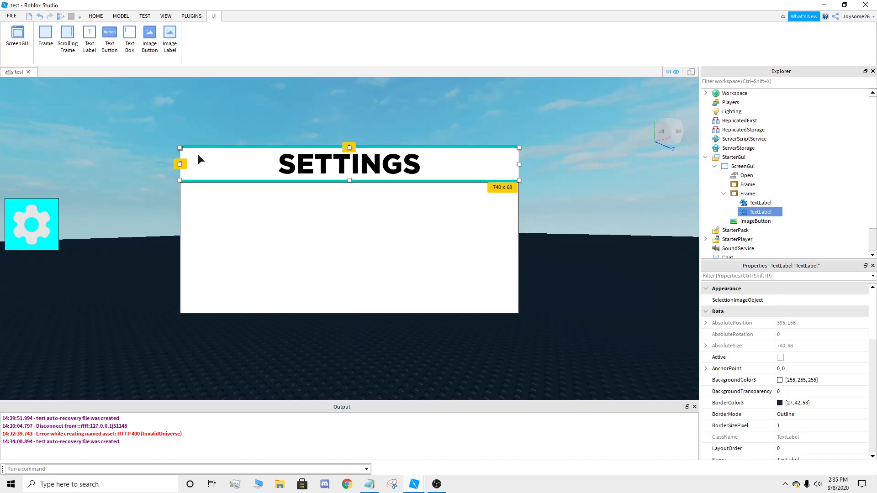
pyautogui.moveTo(181, 163); pyautogui.dragTo(184, 163)
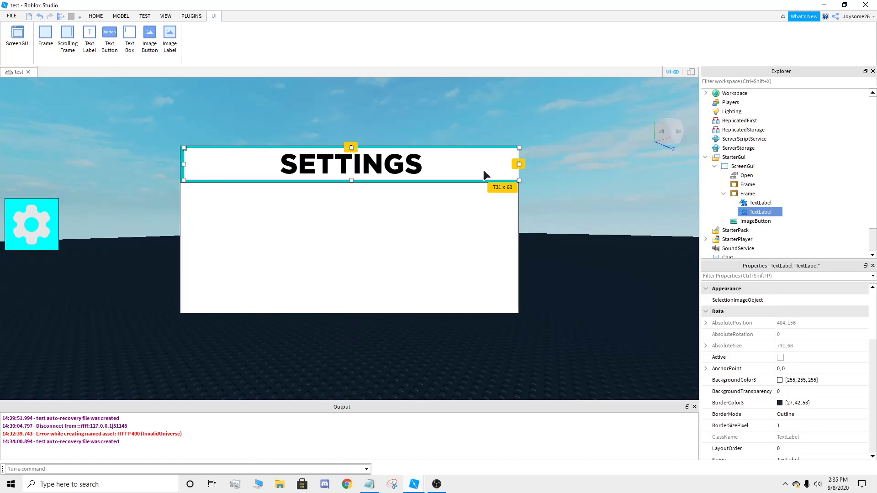
pyautogui.moveTo(517, 164); pyautogui.dragTo(513, 164)
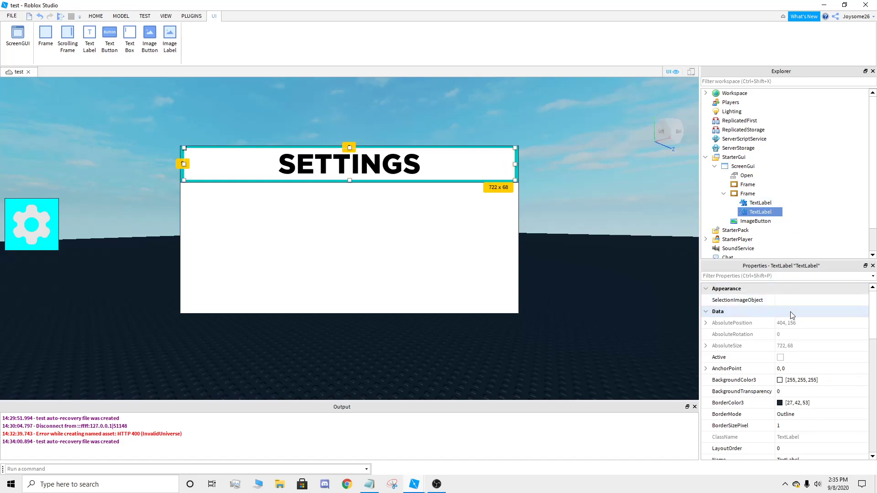
# Step: Set the SETTINGS heading's TextColor3 to white
pyautogui.scroll(-1, 777, 347)
pyautogui.scroll(-10, 772, 359)
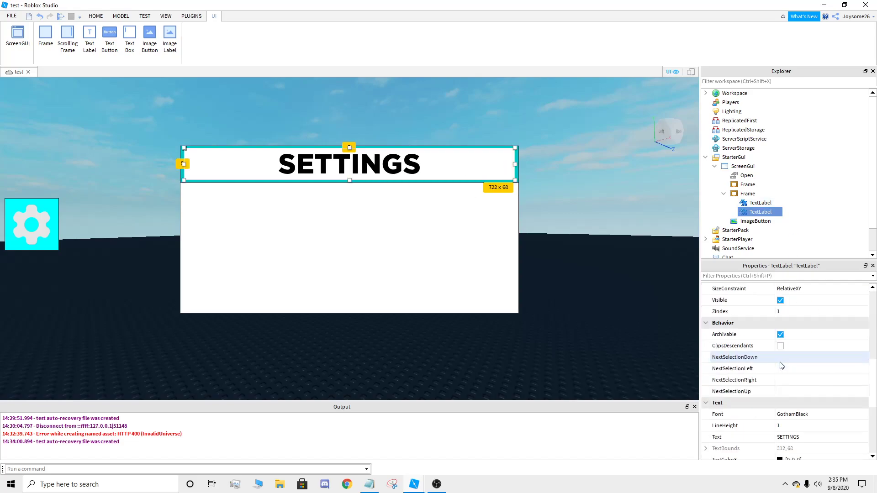
pyautogui.click(779, 392)
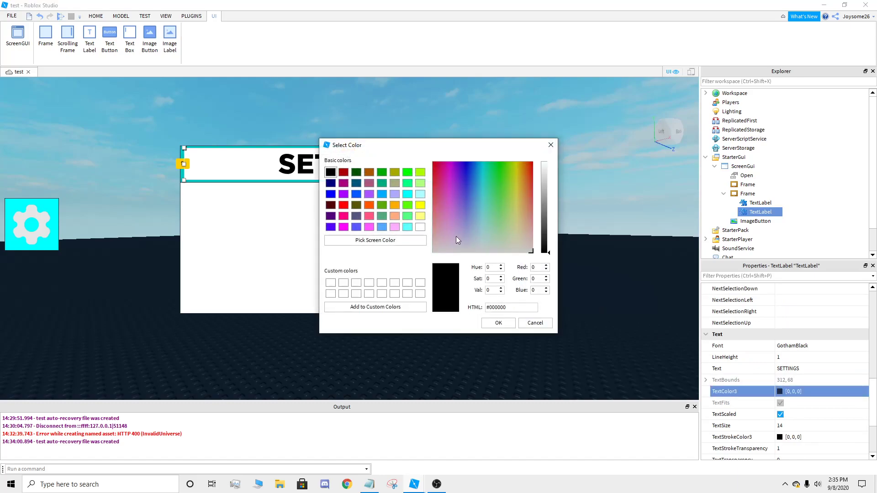
pyautogui.click(419, 227)
pyautogui.click(499, 322)
# Step: Give the heading a light teal [74, 223, 223] background
pyautogui.scroll(10, 791, 369)
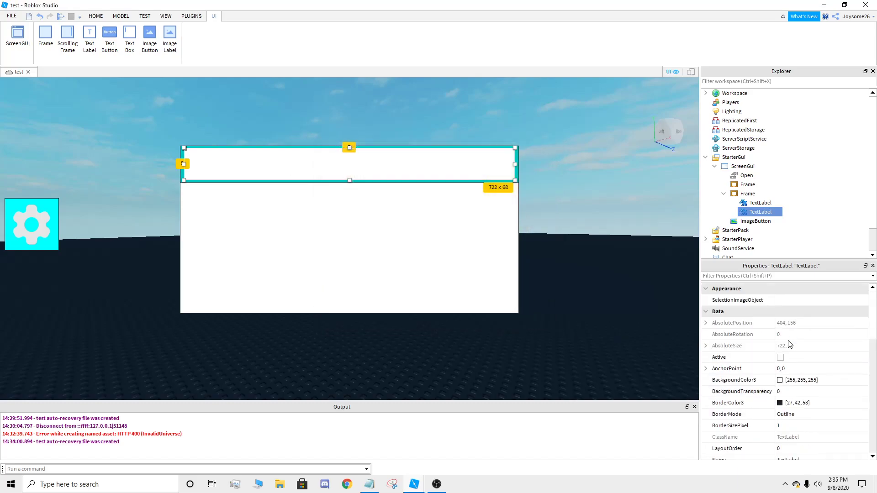
pyautogui.click(779, 380)
pyautogui.click(407, 227)
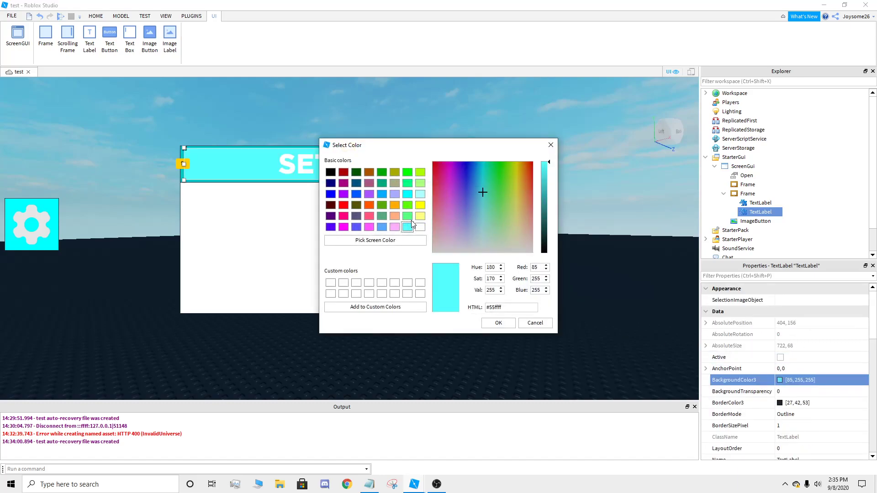
pyautogui.click(546, 173)
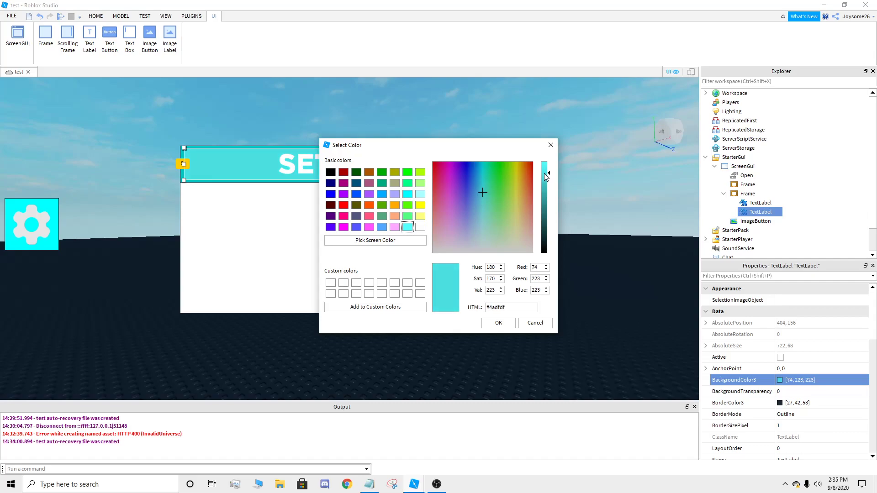
pyautogui.click(499, 324)
# Step: Set the panel Frame's BackgroundColor3 to cyan 0, 255, 255
pyautogui.click(749, 193)
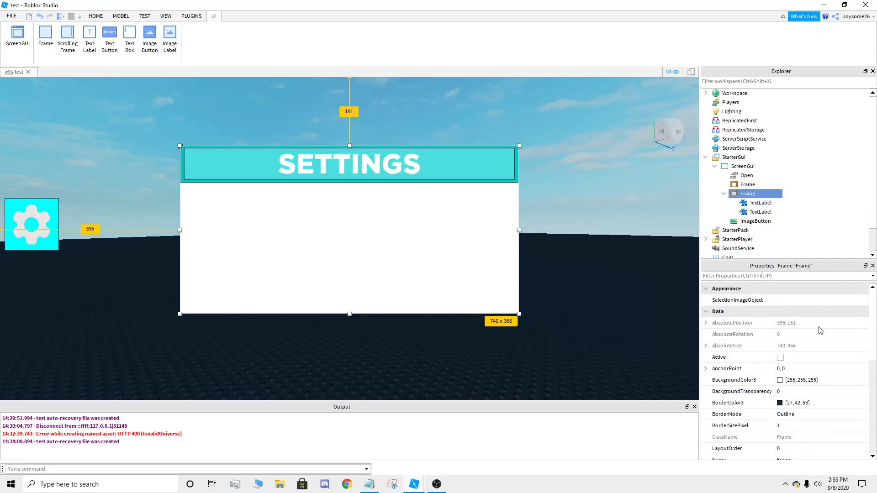
pyautogui.click(779, 380)
pyautogui.click(406, 195)
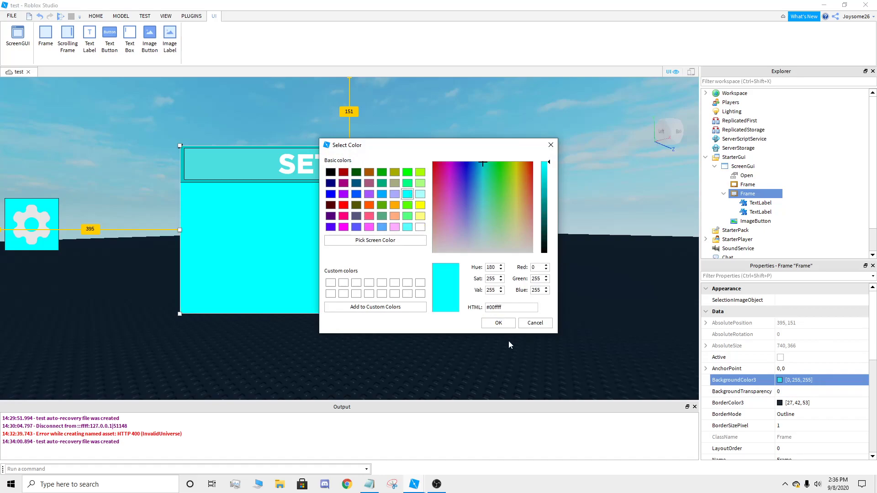
pyautogui.click(505, 324)
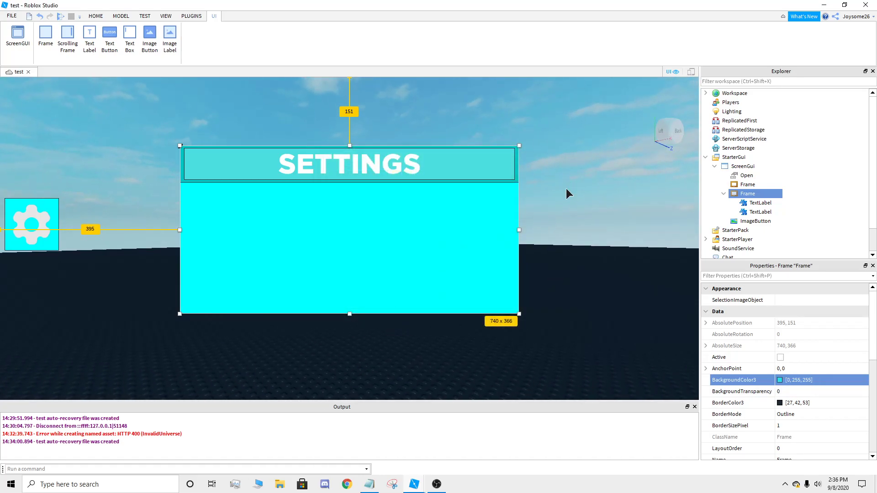
pyautogui.moveTo(768, 198)
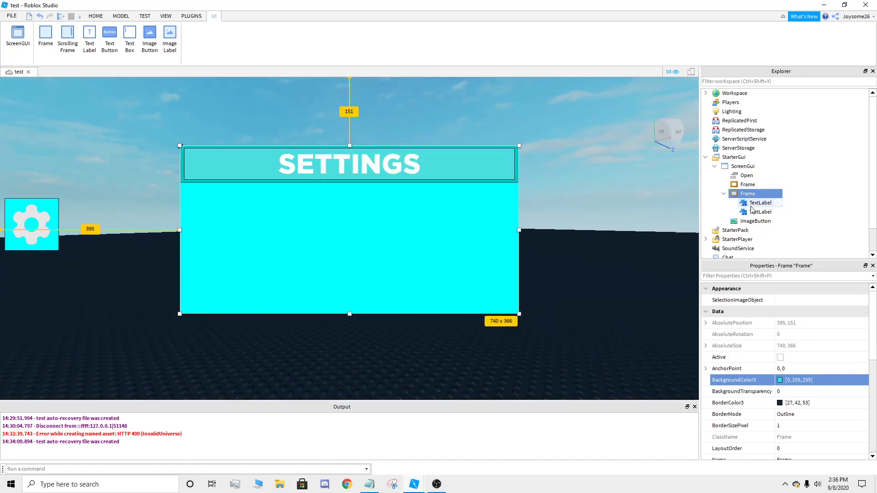
# Step: Insert a TextButton into Frame and place it at the panel's top-left corner, 31 x 30
pyautogui.click(761, 194)
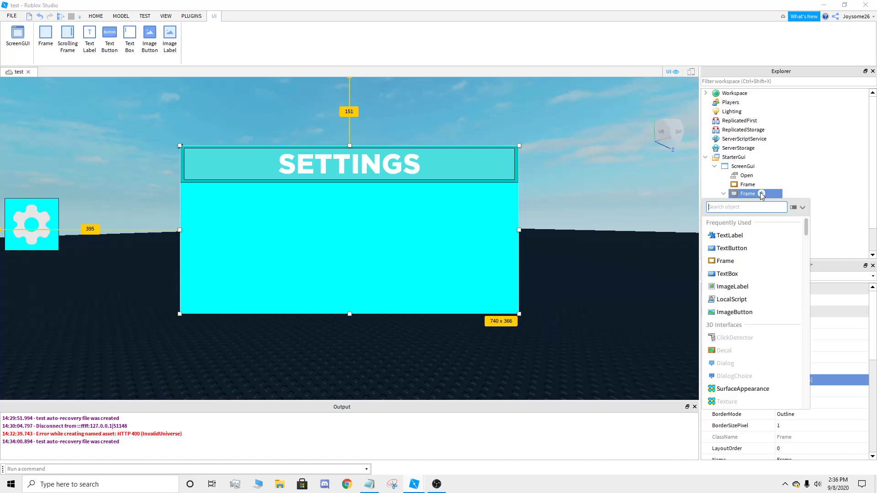
pyautogui.write('TEXT')
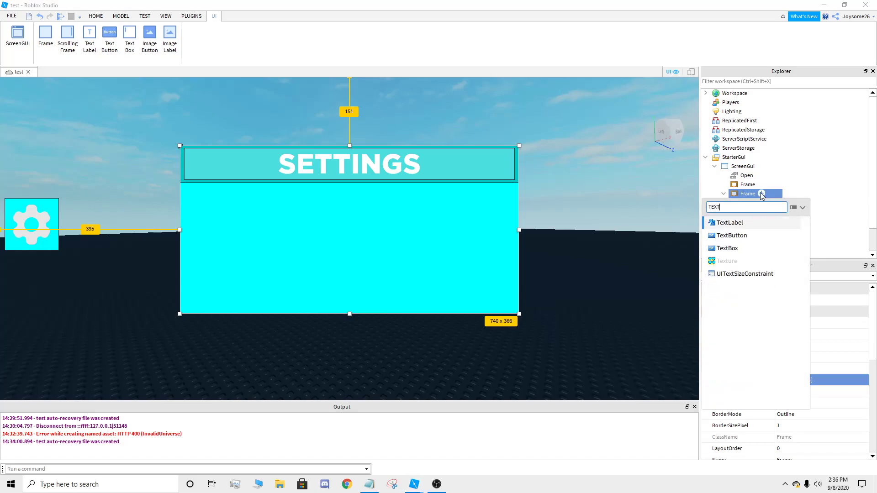
pyautogui.click(732, 235)
pyautogui.moveTo(229, 172); pyautogui.dragTo(189, 155)
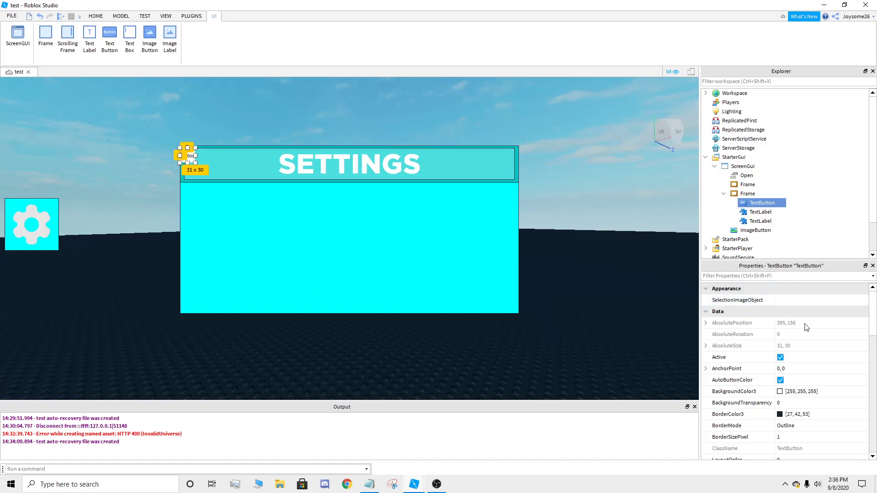
# Step: Rename the new TextButton to Button
pyautogui.scroll(-5, 806, 327)
pyautogui.click(802, 311)
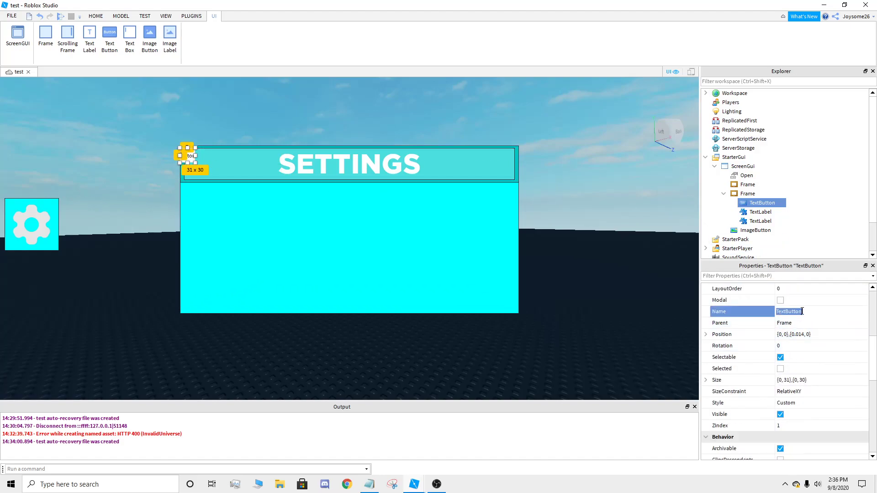
pyautogui.write('Button')
pyautogui.press('Return')
# Step: Give the button white TextColor3 and a red BackgroundColor3
pyautogui.scroll(-8, 771, 383)
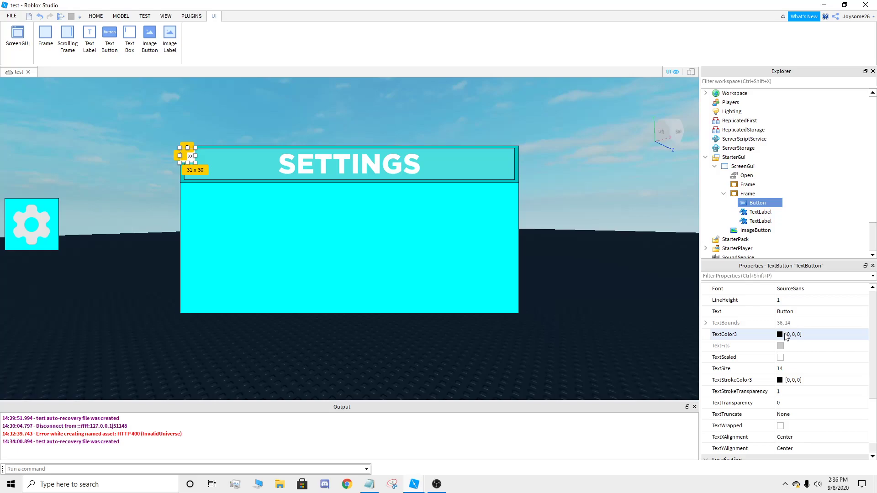
pyautogui.click(783, 335)
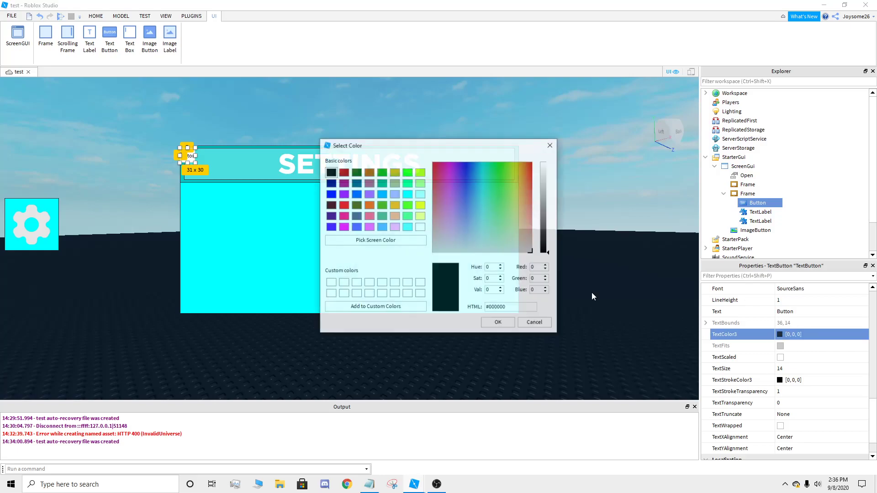
pyautogui.click(419, 227)
pyautogui.click(498, 323)
pyautogui.scroll(10, 793, 352)
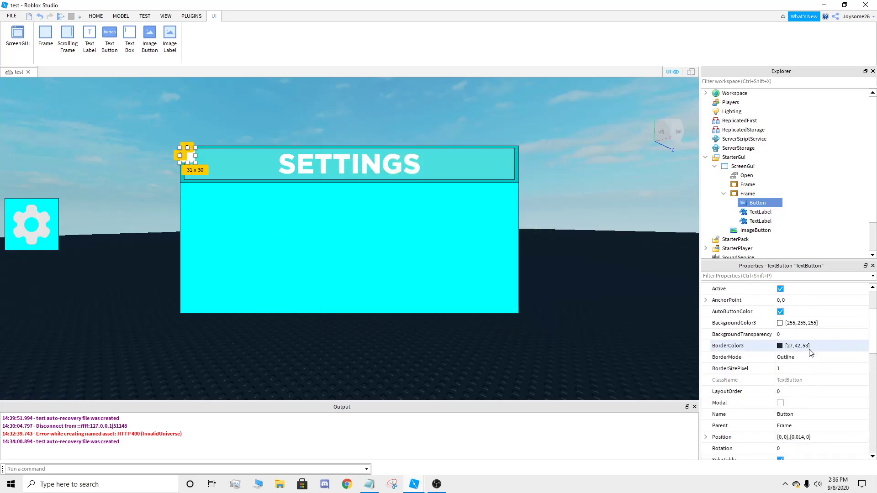
pyautogui.scroll(3, 810, 353)
pyautogui.click(779, 391)
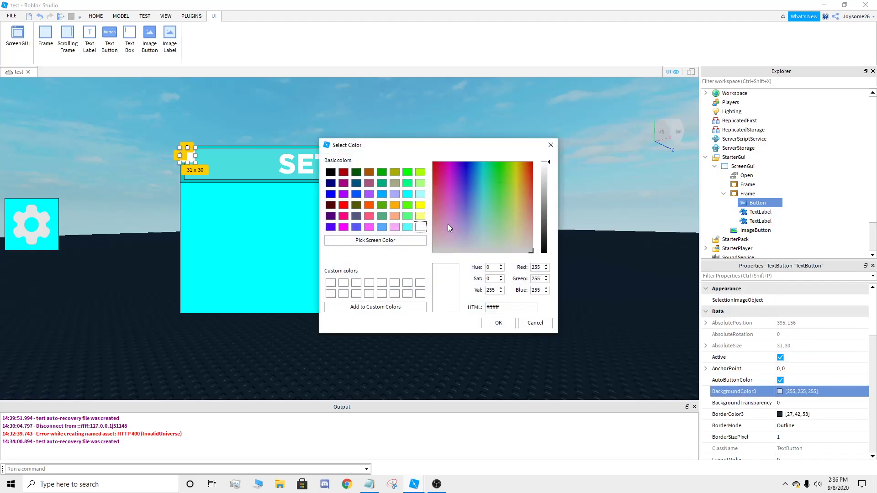
pyautogui.click(344, 206)
pyautogui.click(498, 323)
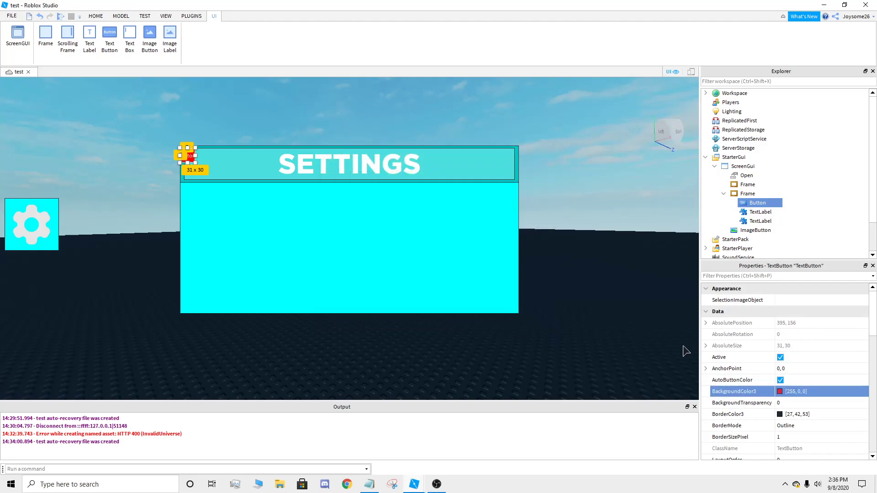
# Step: Enable TextScaled and set the button font to GothamBlack
pyautogui.scroll(-10, 785, 393)
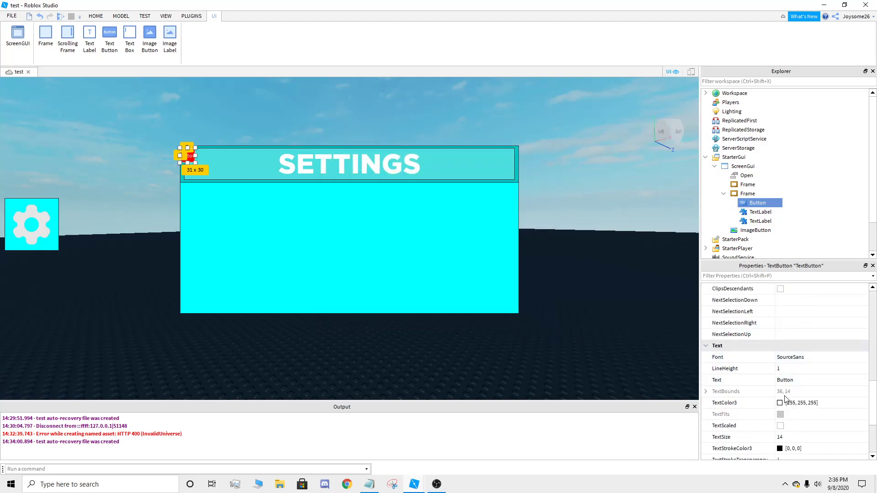
pyautogui.click(781, 427)
pyautogui.click(804, 357)
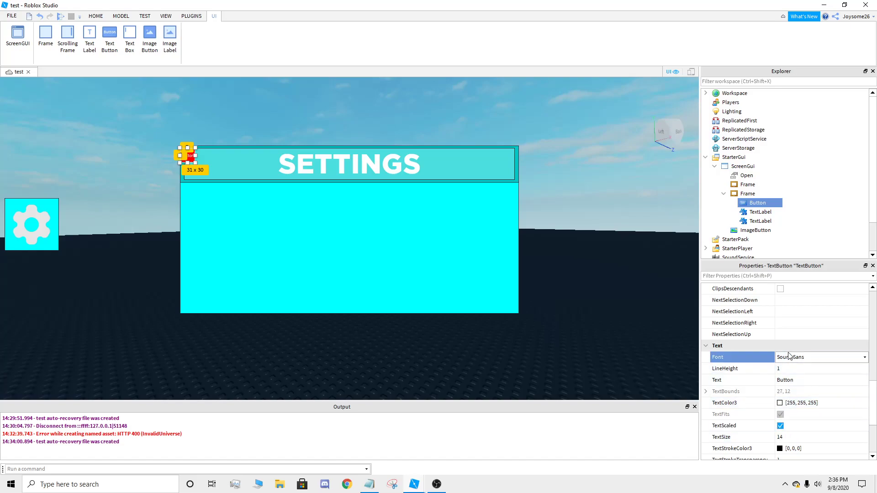
pyautogui.click(804, 357)
pyautogui.click(795, 386)
# Step: Change the button's Text to X
pyautogui.scroll(-1, 789, 393)
pyautogui.click(791, 346)
pyautogui.press('BackSpace')
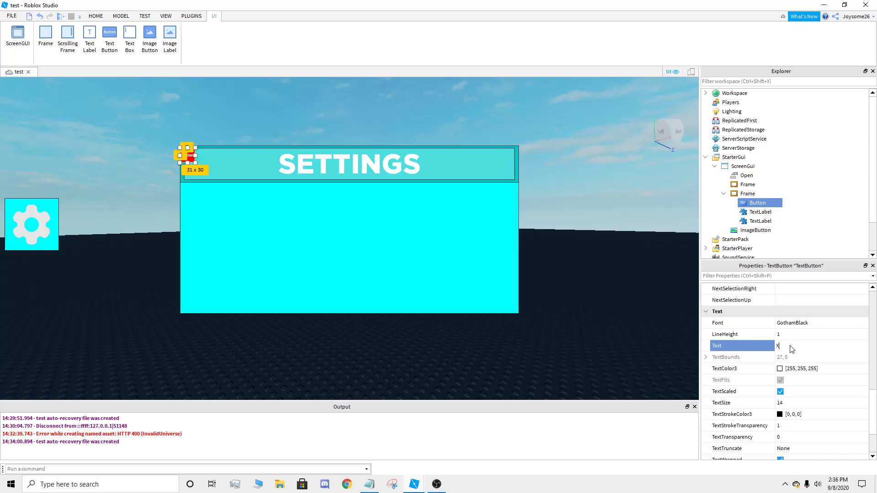
pyautogui.write('X')
pyautogui.press('Return')
# Step: Set TextStrokeTransparency to 0.5 and preview the red X button
pyautogui.scroll(-1, 786, 375)
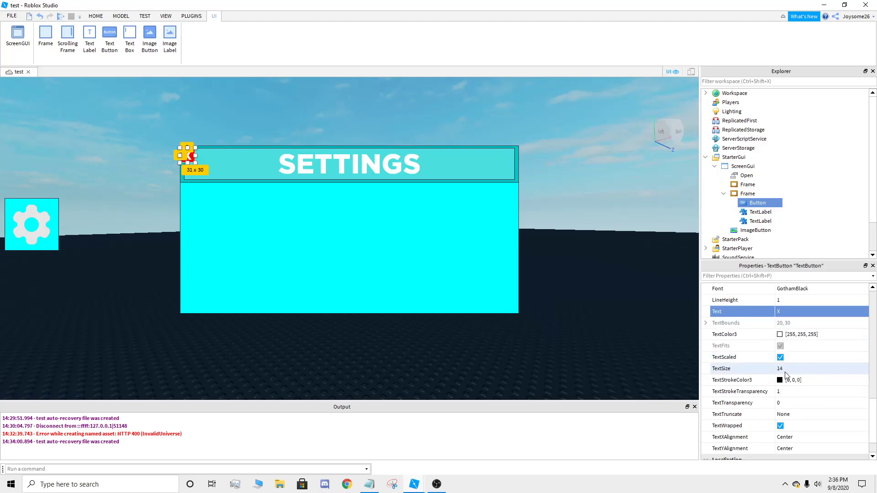
pyautogui.click(794, 393)
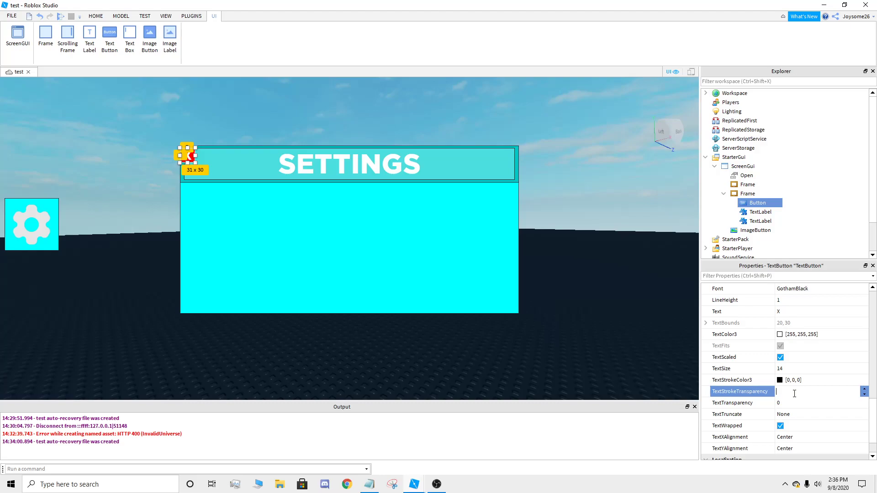
pyautogui.write('0.5')
pyautogui.press('Return')
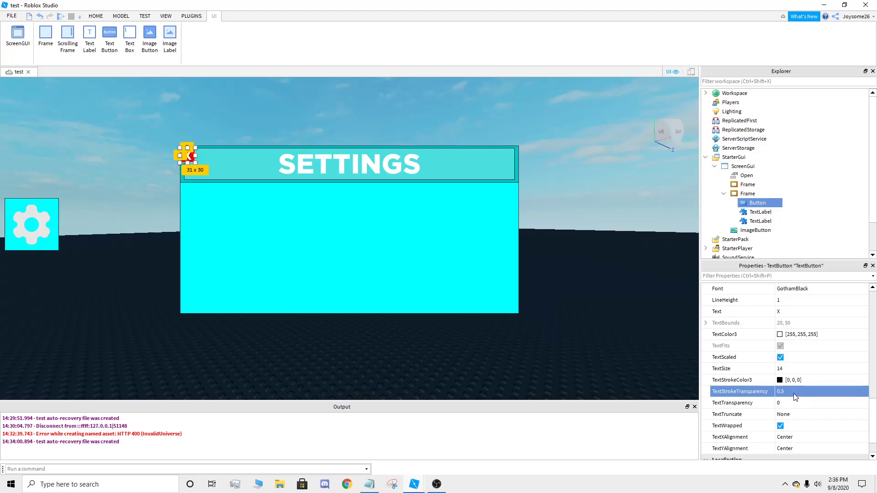
pyautogui.click(601, 202)
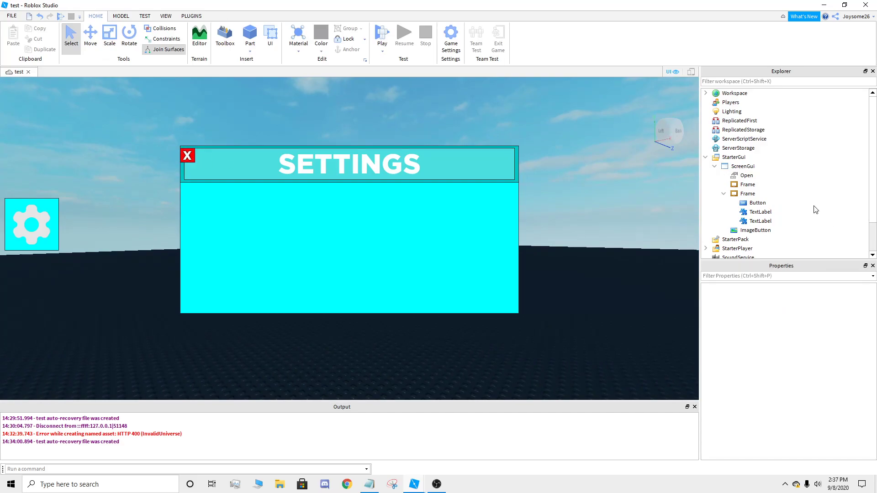
pyautogui.click(758, 203)
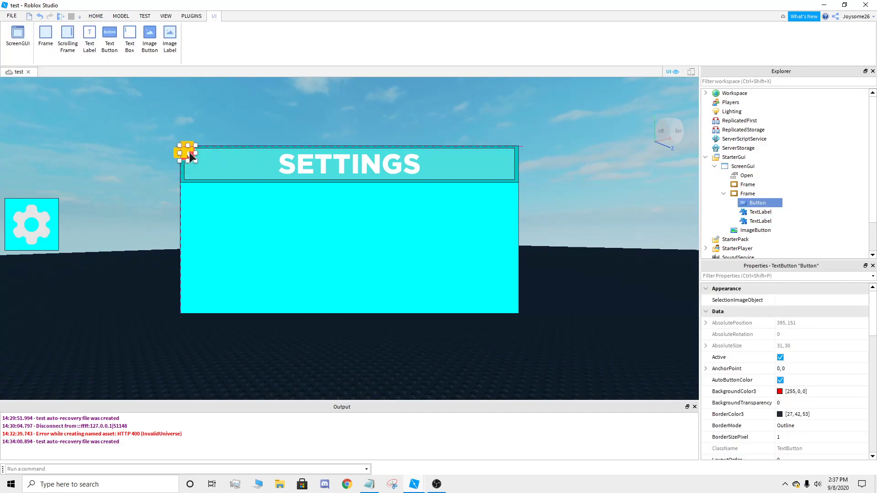
# Step: Add a LocalScript under Button, delete its default print line, and bring up Notepad
pyautogui.click(771, 203)
pyautogui.write('l')
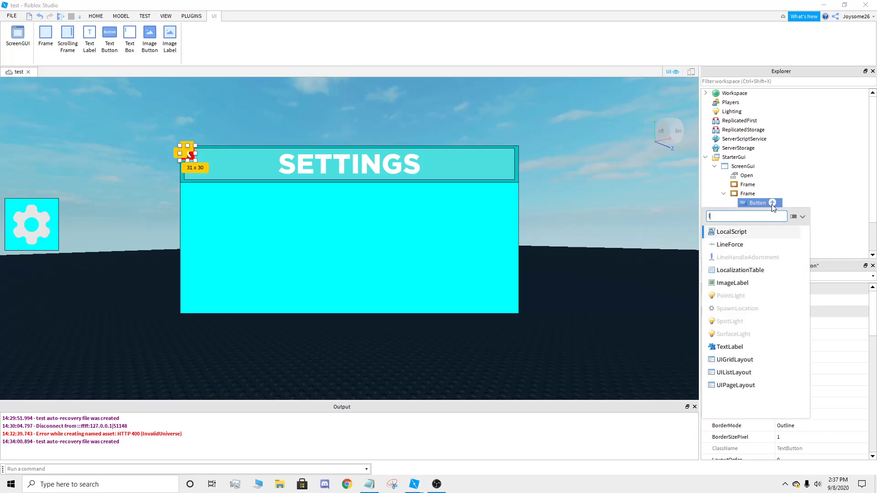
pyautogui.write('ocal')
pyautogui.click(745, 234)
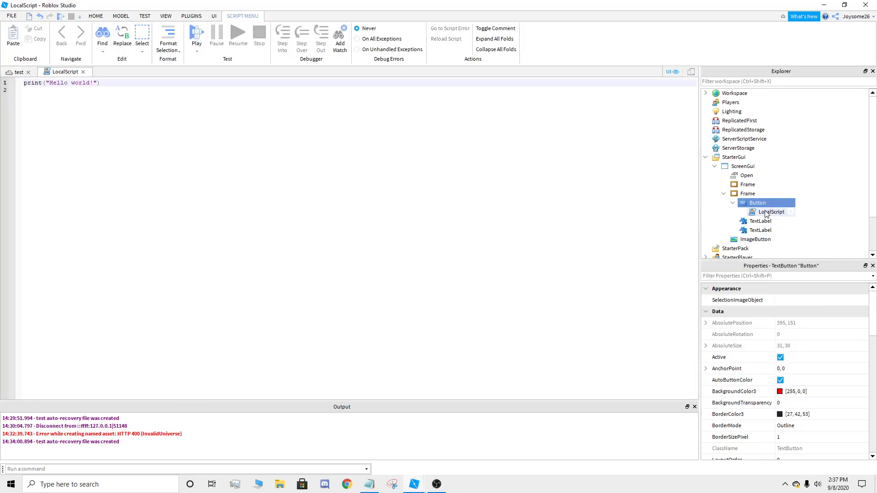
pyautogui.hotkey('ctrl', 'a')
pyautogui.press('BackSpace')
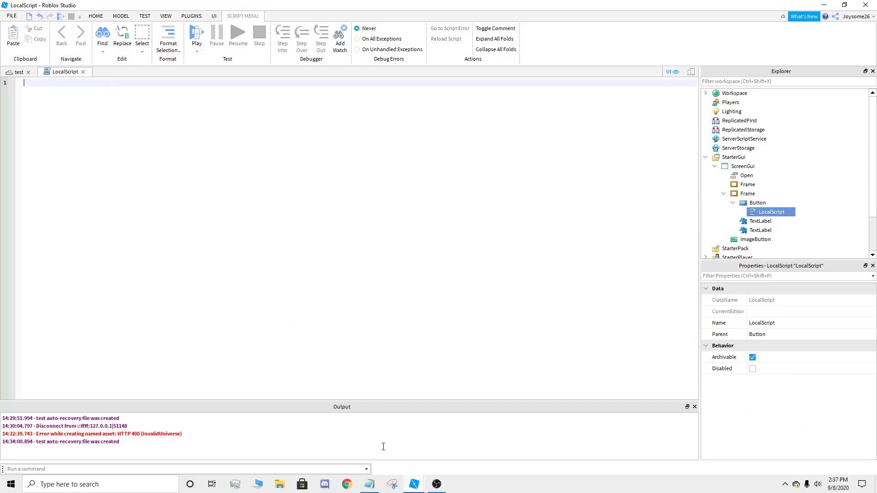
pyautogui.click(370, 484)
# Step: Select the close-button script block in Notepad and copy it
pyautogui.click(361, 220)
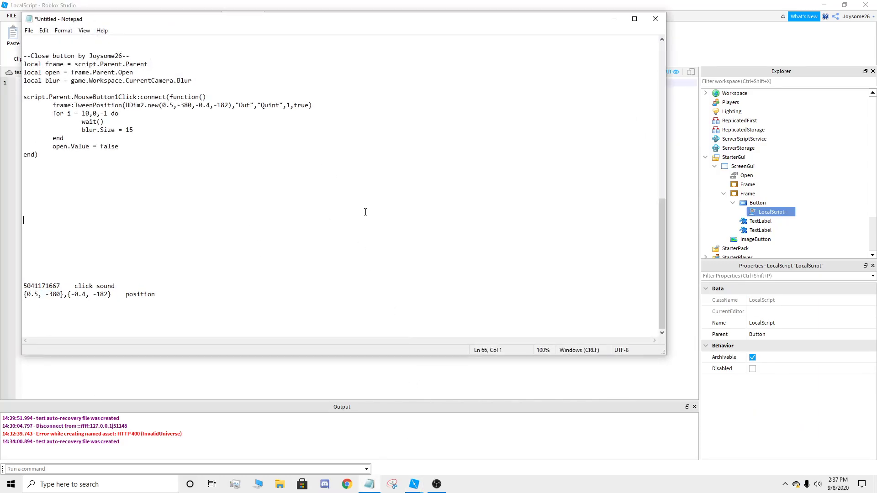
pyautogui.scroll(6, 364, 210)
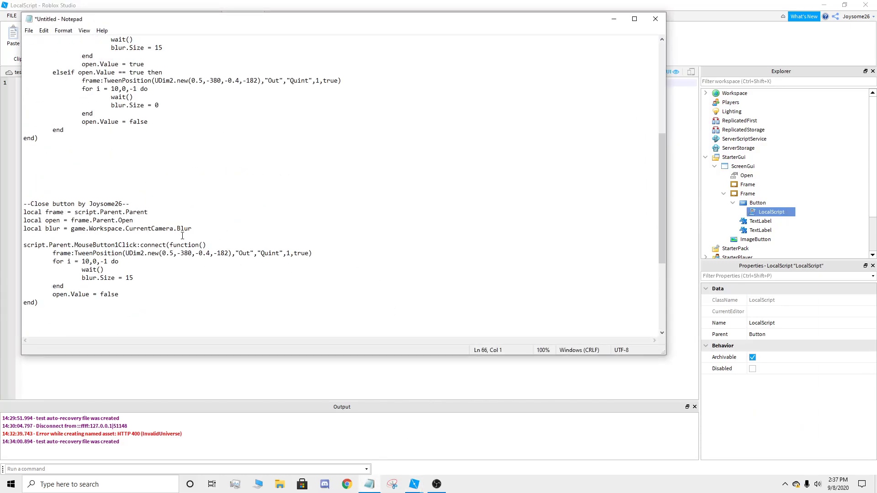
pyautogui.scroll(3, 182, 235)
pyautogui.scroll(-3, 182, 236)
pyautogui.moveTo(165, 313); pyautogui.dragTo(14, 185)
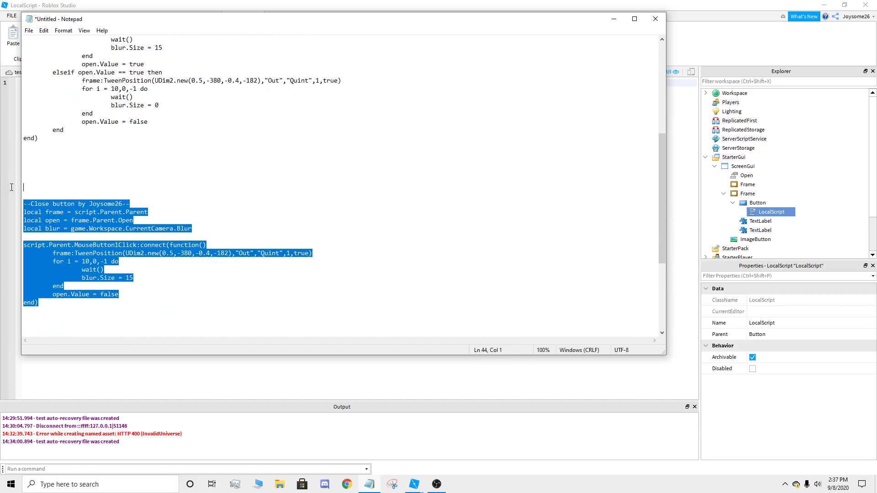
pyautogui.rightClick(64, 210)
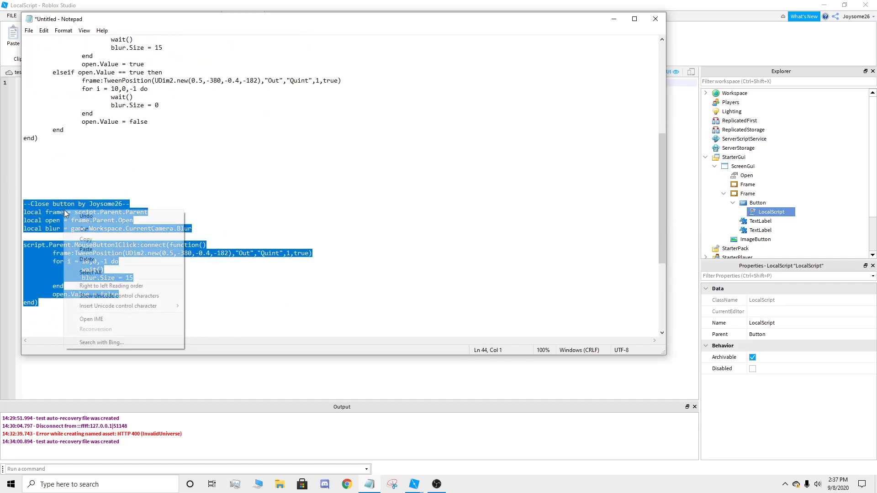
pyautogui.click(104, 240)
# Step: Paste the close-button code into the LocalScript, remove the blank first line, and close it
pyautogui.click(614, 19)
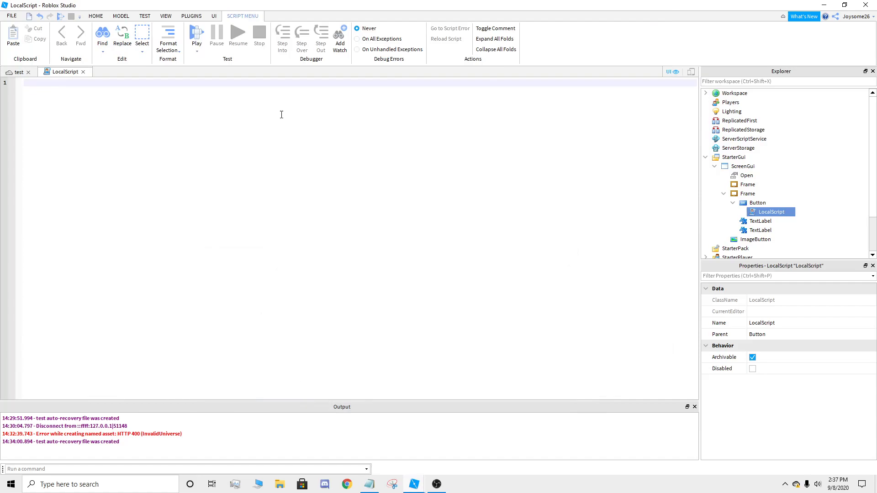
pyautogui.hotkey('ctrl', 'v')
pyautogui.click(30, 89)
pyautogui.press('BackSpace')
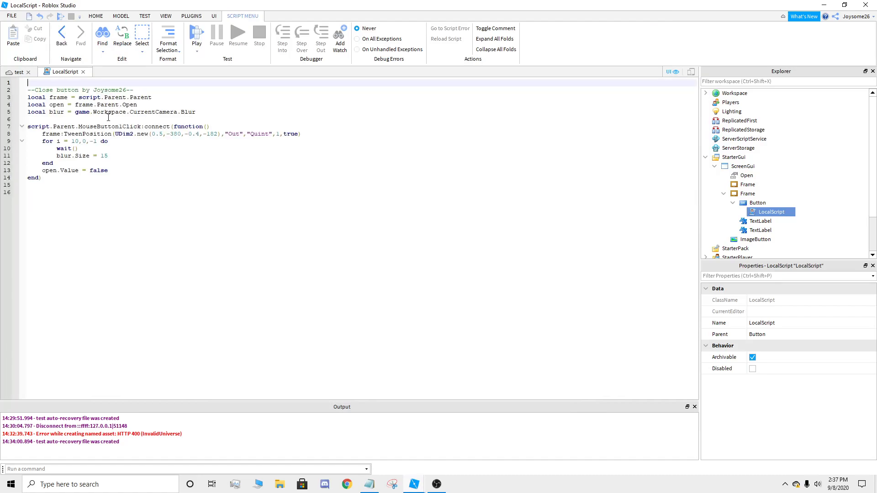
pyautogui.click(30, 90)
pyautogui.press('Delete')
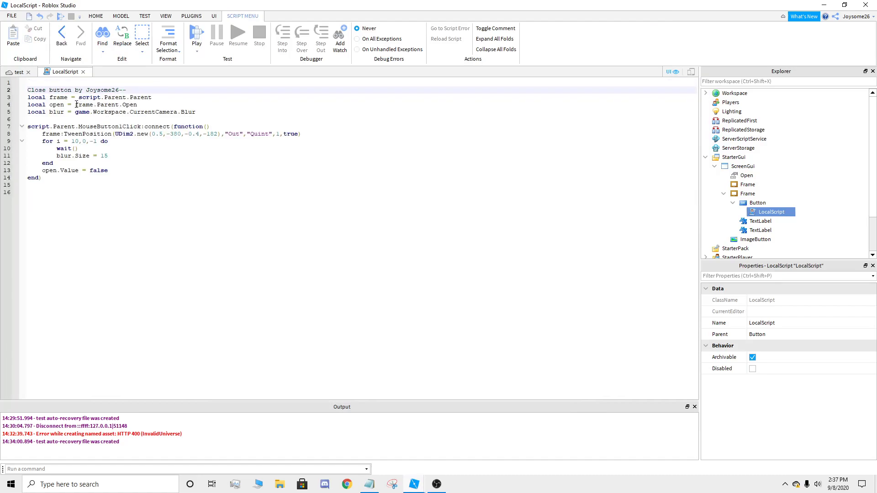
pyautogui.write('-')
pyautogui.press('BackSpace')
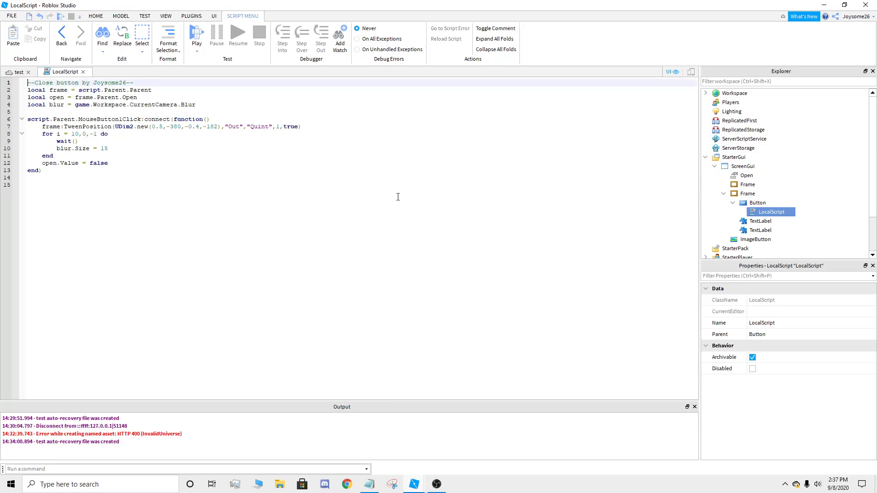
pyautogui.click(83, 72)
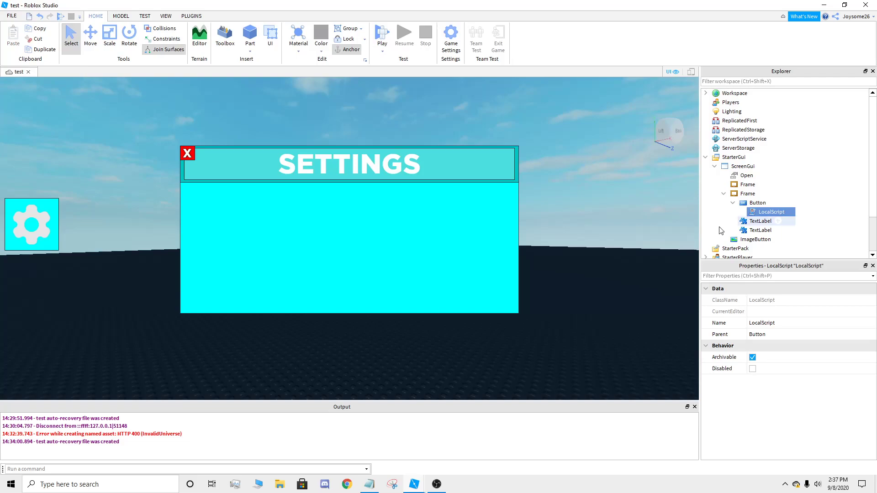
# Step: Rename the close button's LocalScript to Exit
pyautogui.click(790, 323)
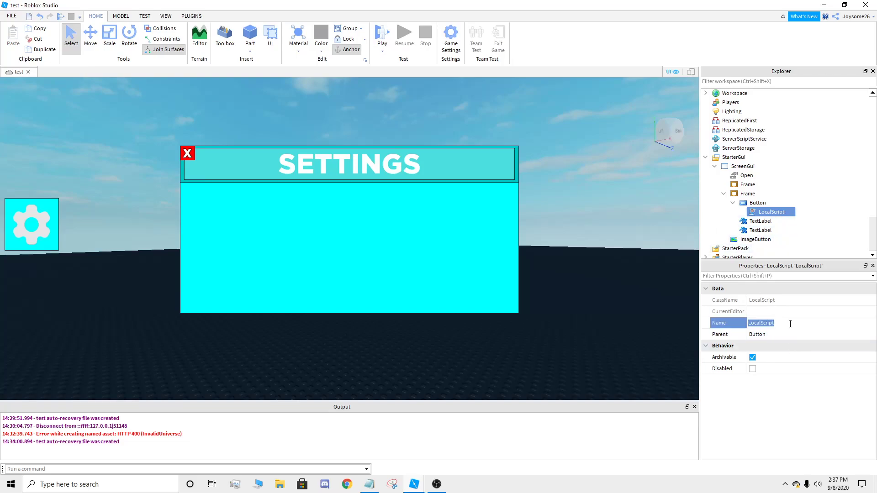
pyautogui.write('Exit')
pyautogui.press('Return')
pyautogui.click(733, 203)
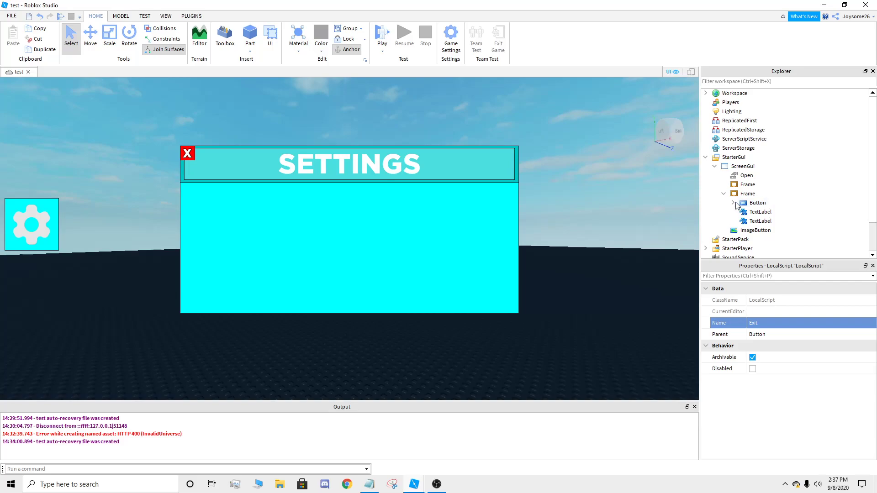
# Step: Add a LocalScript under the gear ImageButton and delete its default print line
pyautogui.click(754, 231)
pyautogui.click(777, 231)
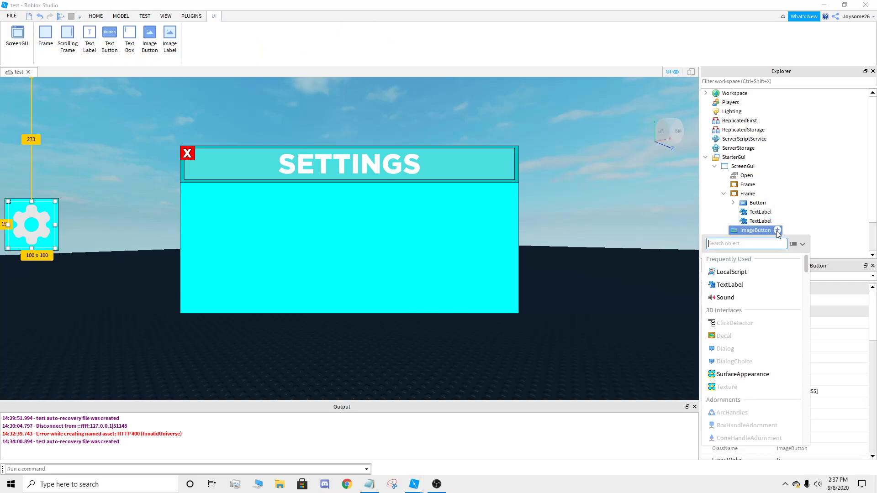
pyautogui.click(731, 272)
pyautogui.hotkey('ctrl', 'a')
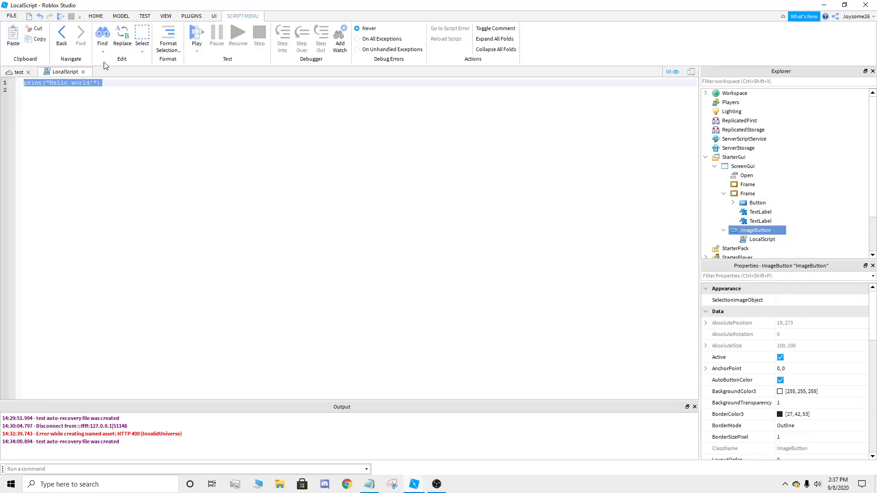
pyautogui.press('BackSpace')
# Step: Copy the gear button's toggle script block from Notepad
pyautogui.click(368, 491)
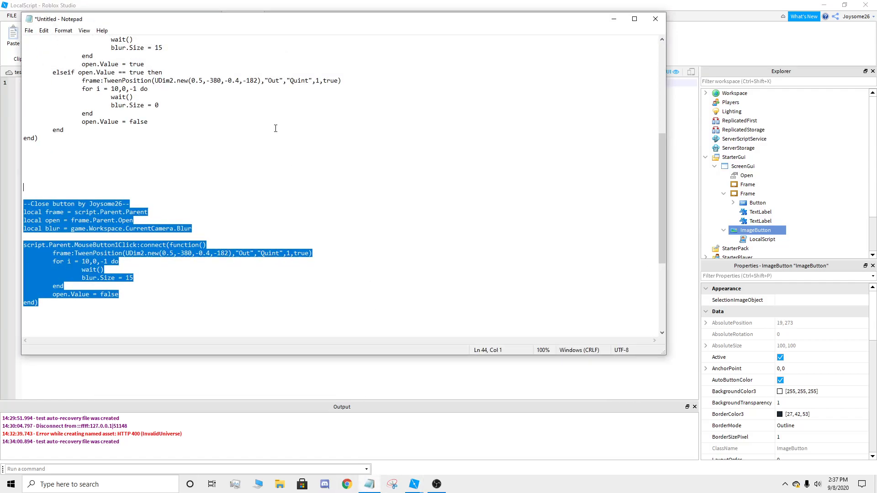
pyautogui.click(257, 142)
pyautogui.scroll(10, 257, 142)
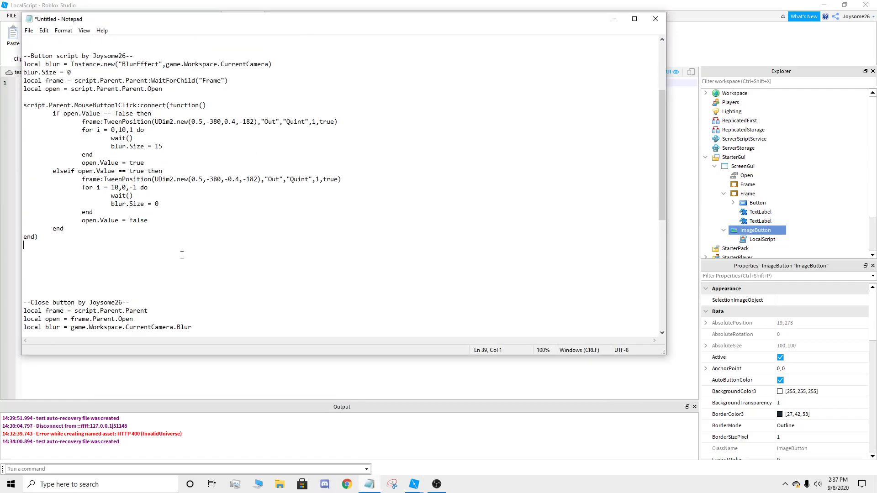
pyautogui.moveTo(173, 250); pyautogui.dragTo(6, 44)
pyautogui.rightClick(46, 65)
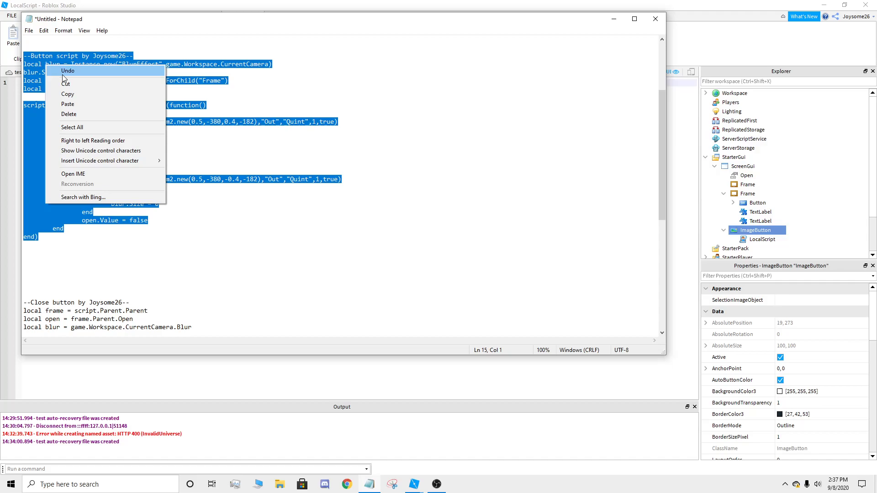
pyautogui.click(73, 90)
# Step: Paste the toggle tween code into the LocalScript and remove its blank first line
pyautogui.click(615, 19)
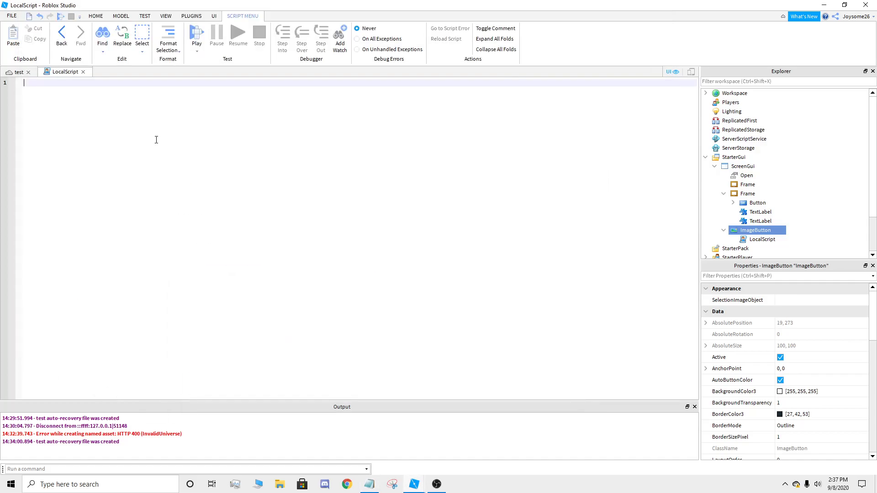
pyautogui.hotkey('ctrl', 'v')
pyautogui.click(25, 88)
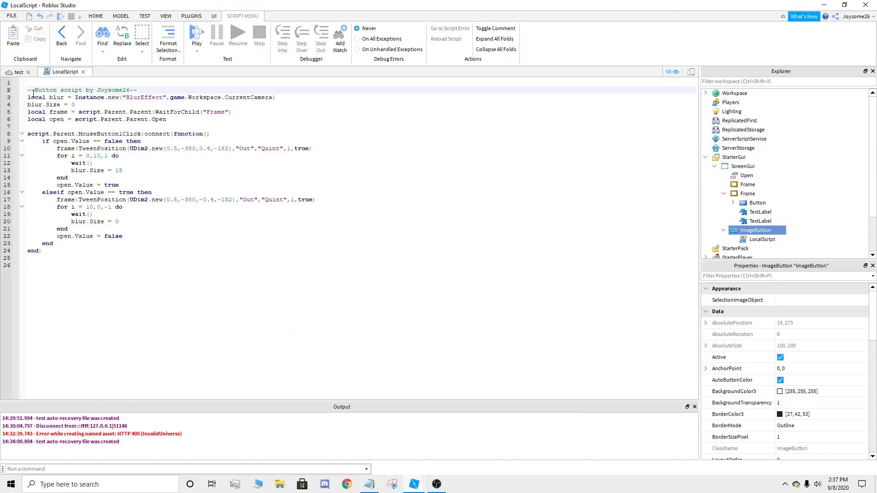
pyautogui.press('BackSpace')
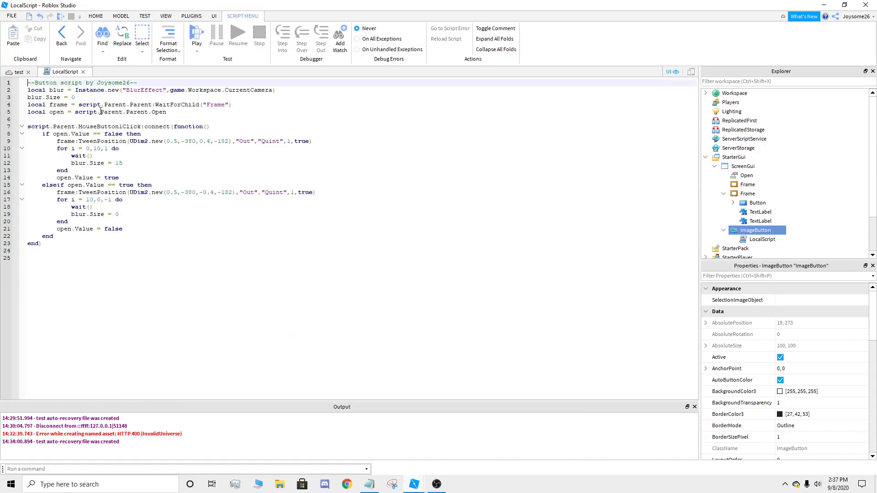
pyautogui.click(84, 72)
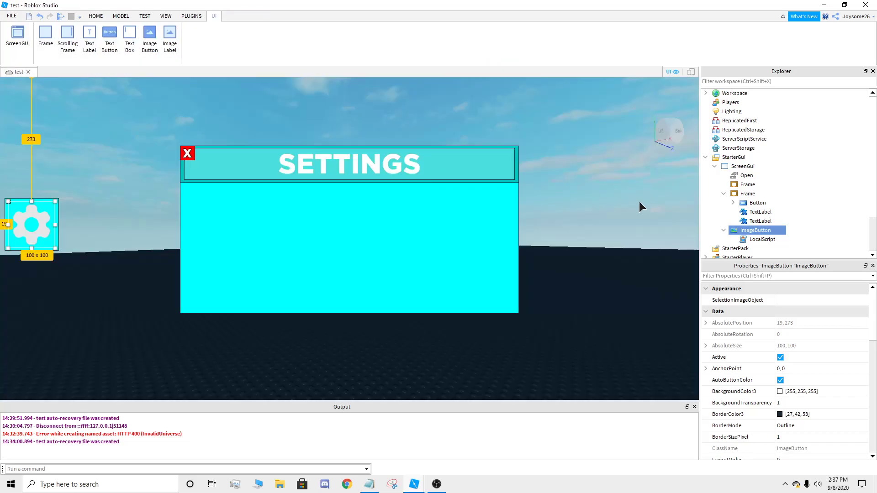
# Step: Try commenting out the blur.Size lines and lines 2-3, then undo to keep blur active
pyautogui.doubleClick(758, 240)
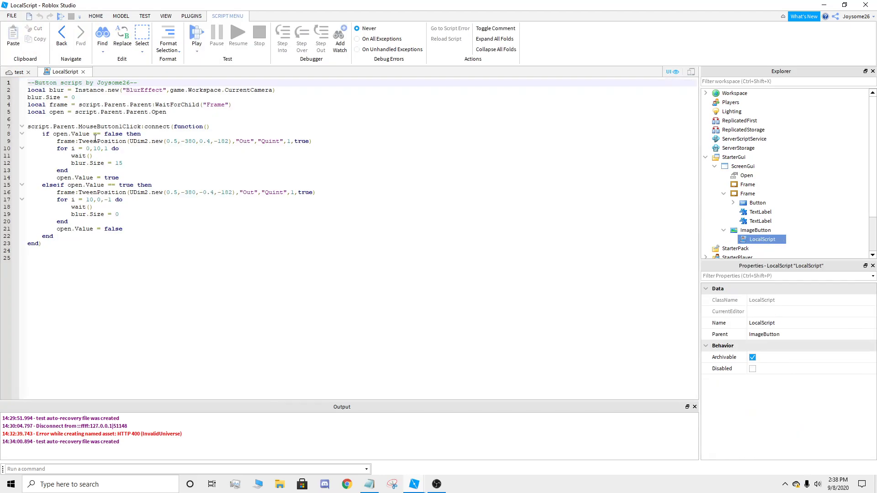
pyautogui.click(72, 163)
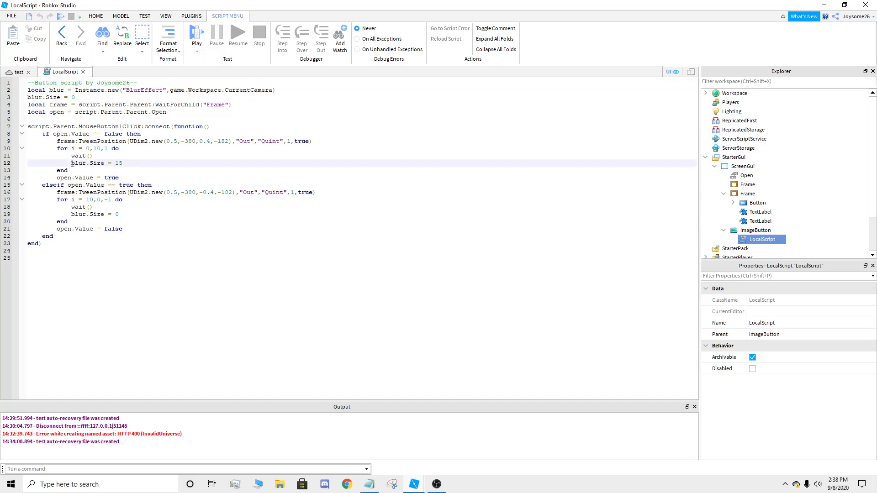
pyautogui.write('--')
pyautogui.click(72, 214)
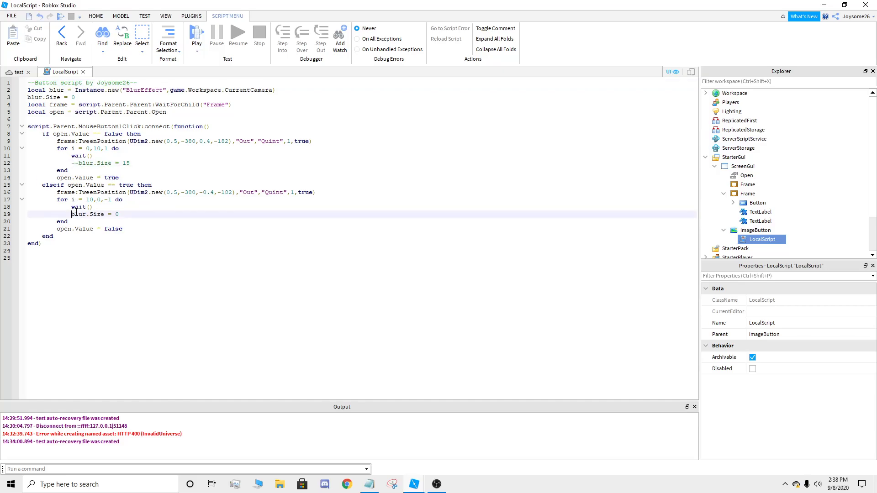
pyautogui.write('--')
pyautogui.click(26, 97)
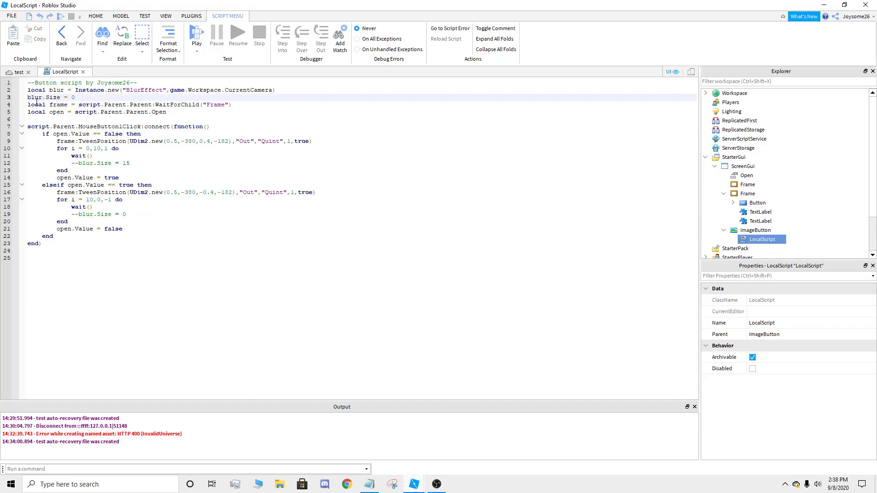
pyautogui.click(32, 91)
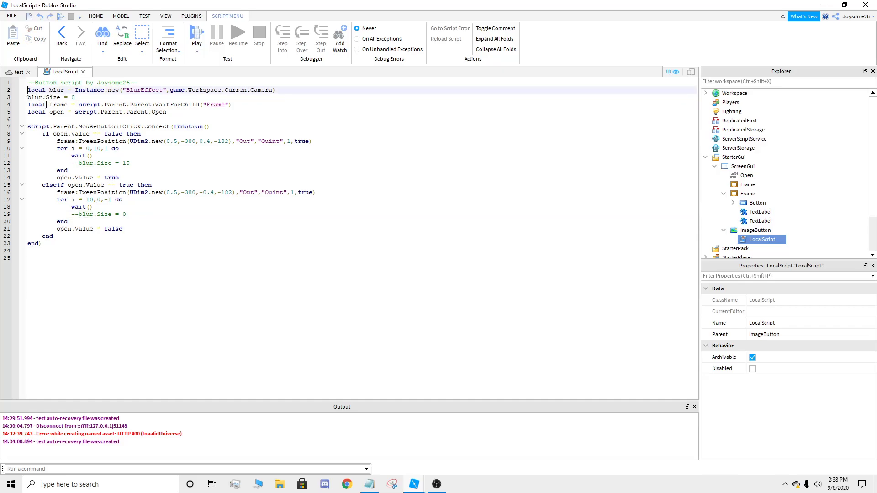
pyautogui.write('--')
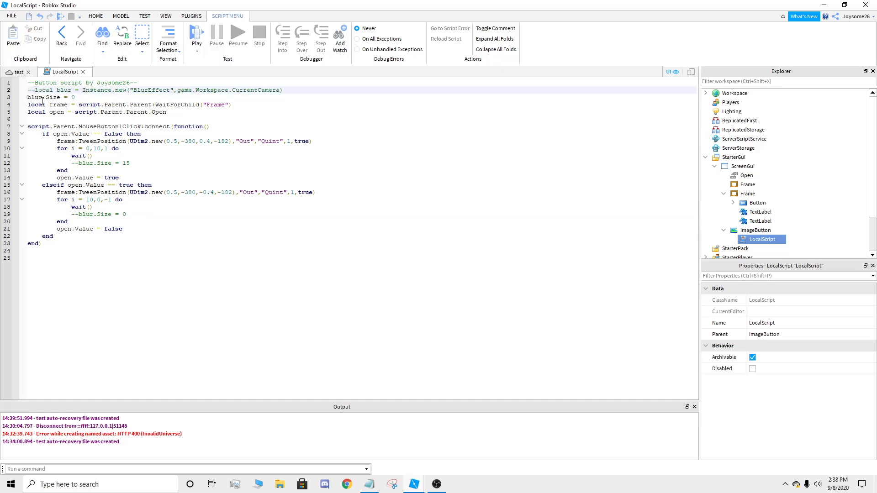
pyautogui.click(78, 97)
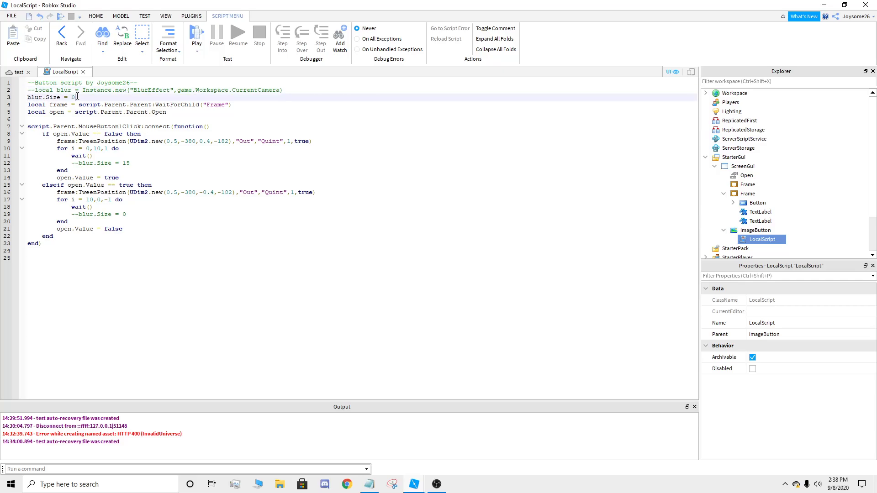
pyautogui.click(28, 97)
pyautogui.write('--')
pyautogui.hotkey('ctrl', 'z')
pyautogui.hotkey('ctrl', 'z')
pyautogui.hotkey('ctrl', 'z')
pyautogui.hotkey('ctrl', 'z')
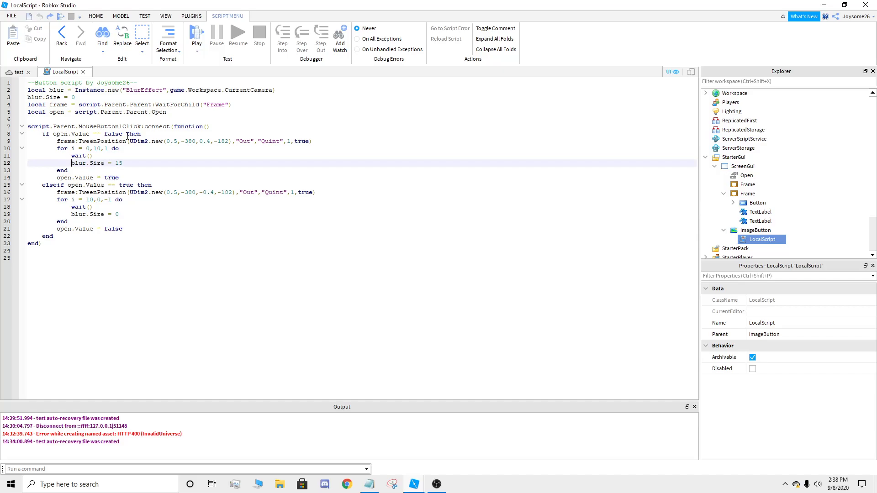
# Step: Add an empty LocalScript under the test place's ImageButton, clearing its default print line
pyautogui.click(83, 72)
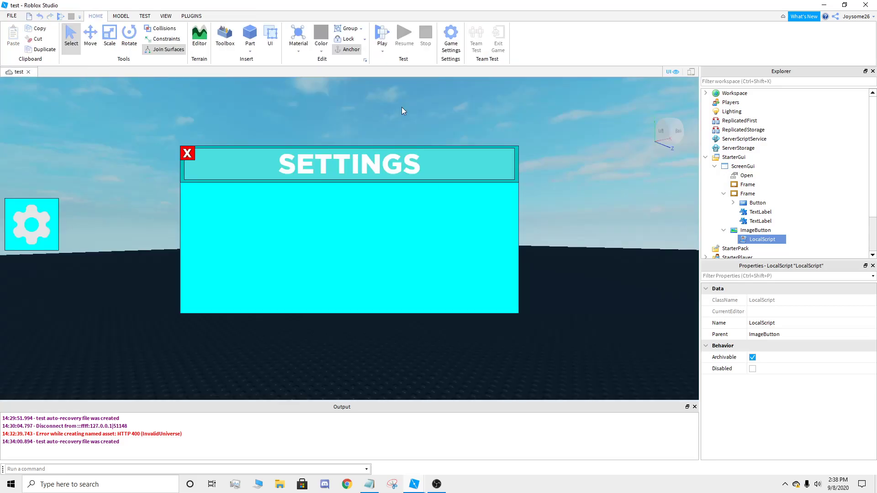
pyautogui.click(777, 230)
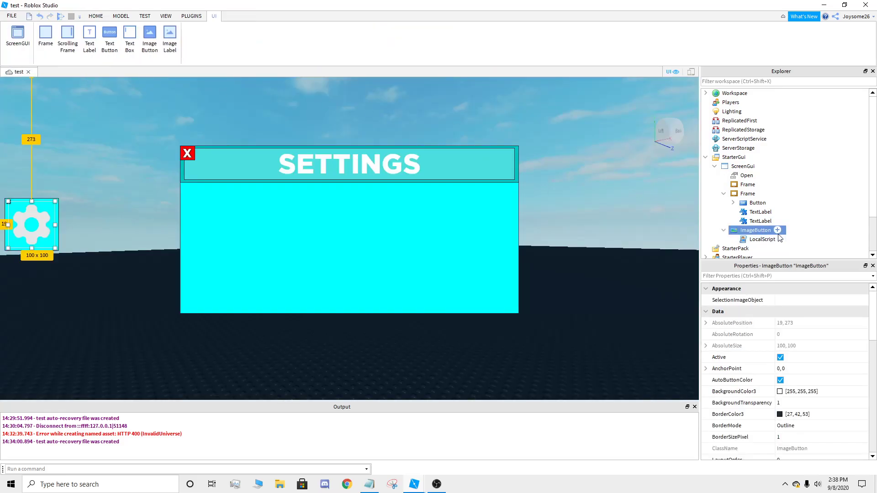
pyautogui.write('local')
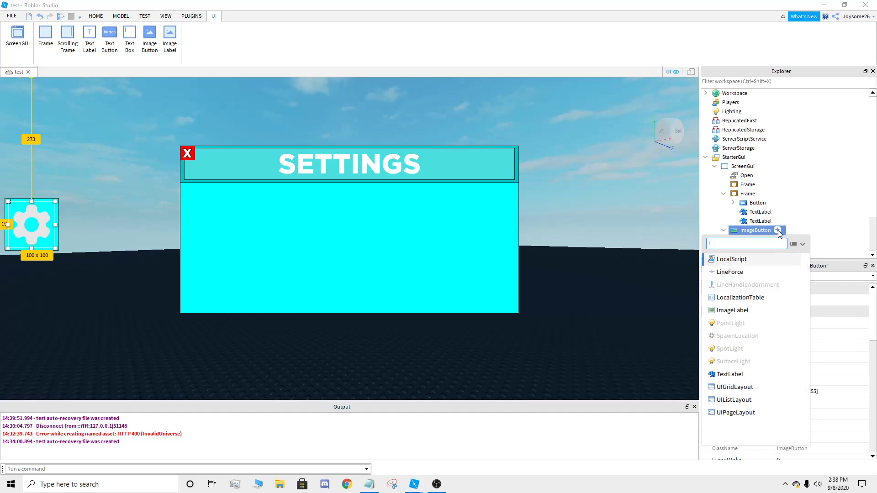
pyautogui.doubleClick(736, 258)
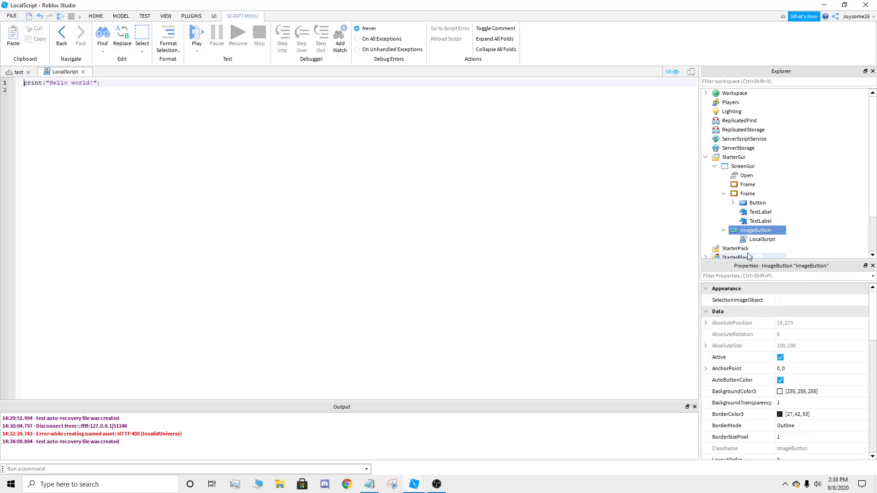
pyautogui.hotkey('ctrl', 'a')
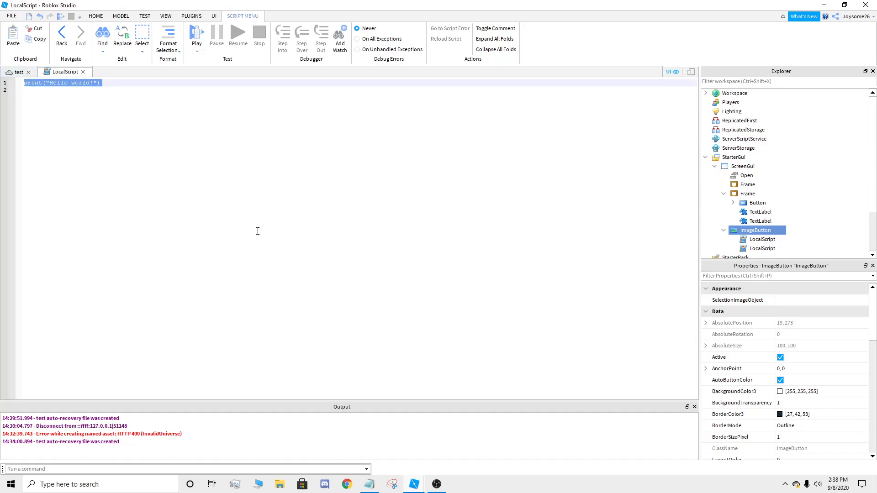
pyautogui.press('BackSpace')
# Step: Copy the seven-line rotation script from Balloon Fighting's Button LocalScript
pyautogui.click(377, 486)
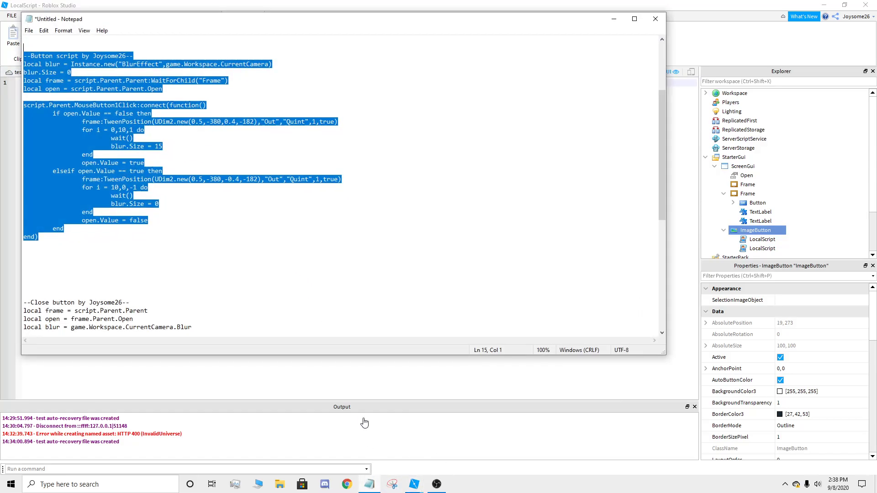
pyautogui.click(614, 19)
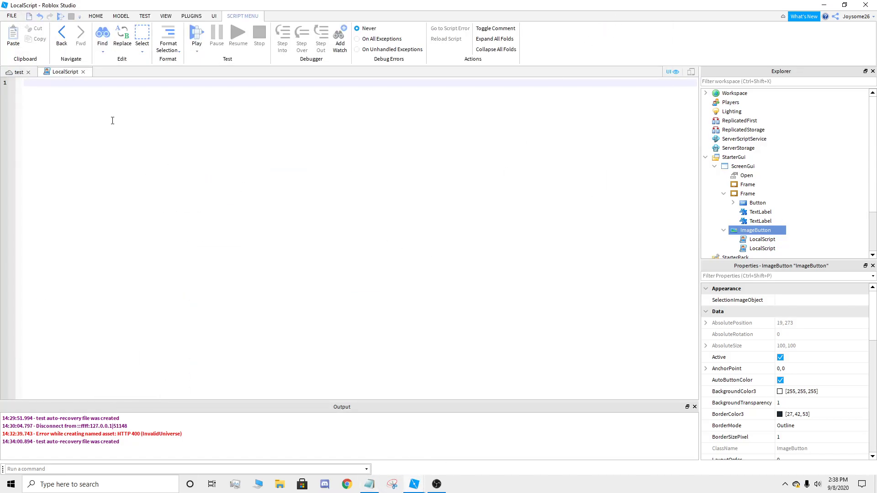
pyautogui.moveTo(413, 484)
pyautogui.click(461, 450)
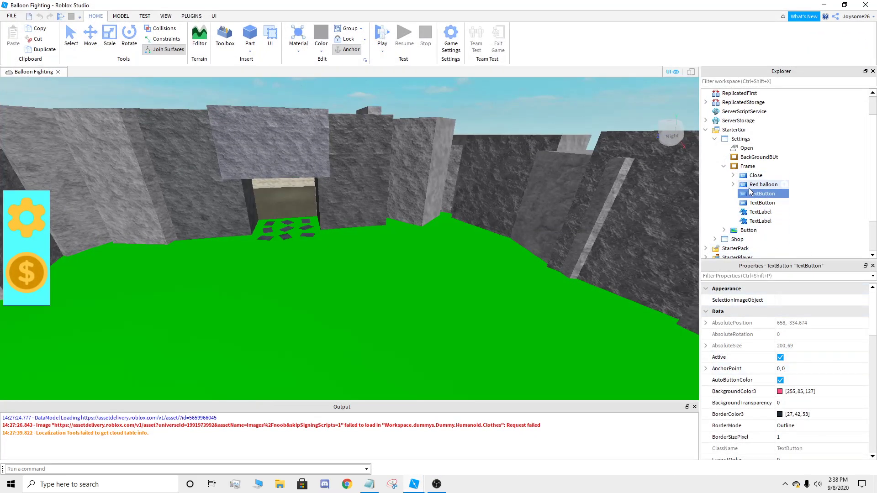
pyautogui.click(724, 167)
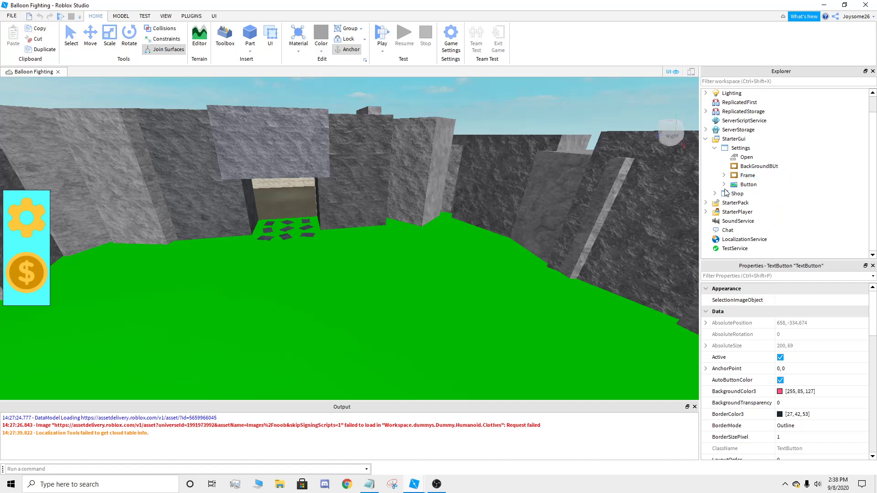
pyautogui.click(724, 184)
pyautogui.doubleClick(760, 221)
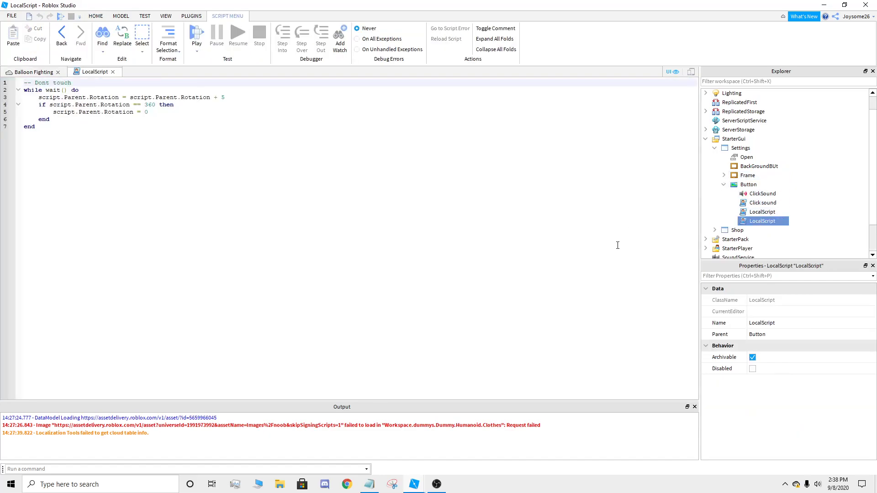
pyautogui.moveTo(616, 245); pyautogui.dragTo(157, 65)
pyautogui.rightClick(115, 101)
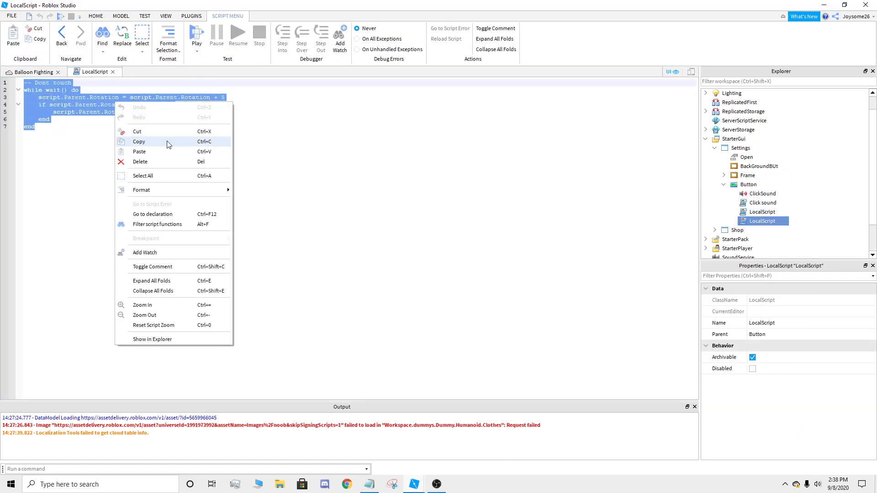
pyautogui.click(168, 143)
# Step: Paste the rotation script into the test place's new LocalScript and close it
pyautogui.click(113, 72)
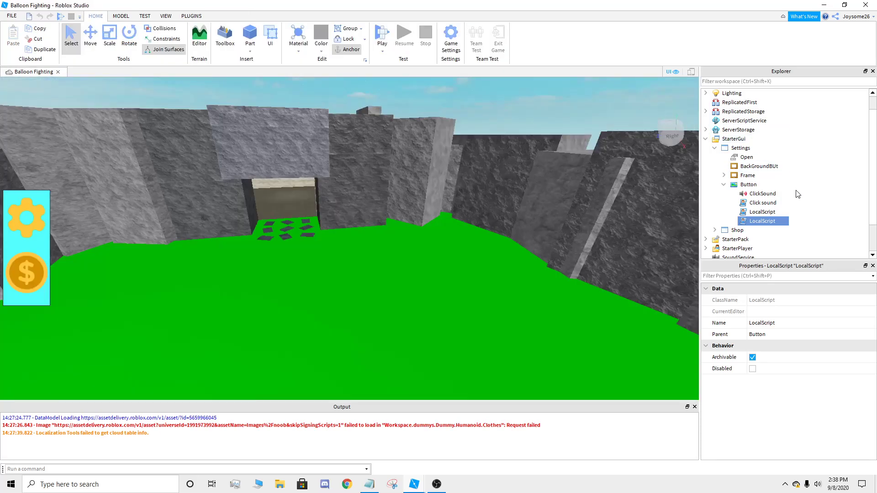
pyautogui.click(823, 5)
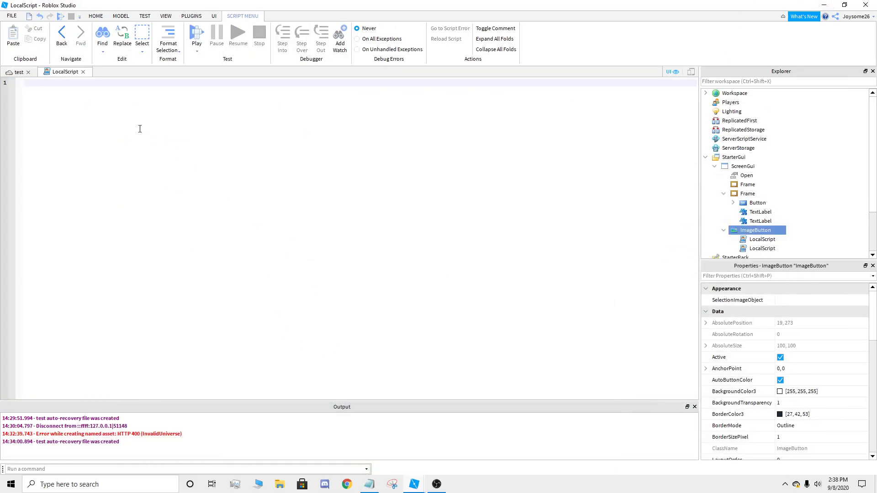
pyautogui.hotkey('ctrl', 'v')
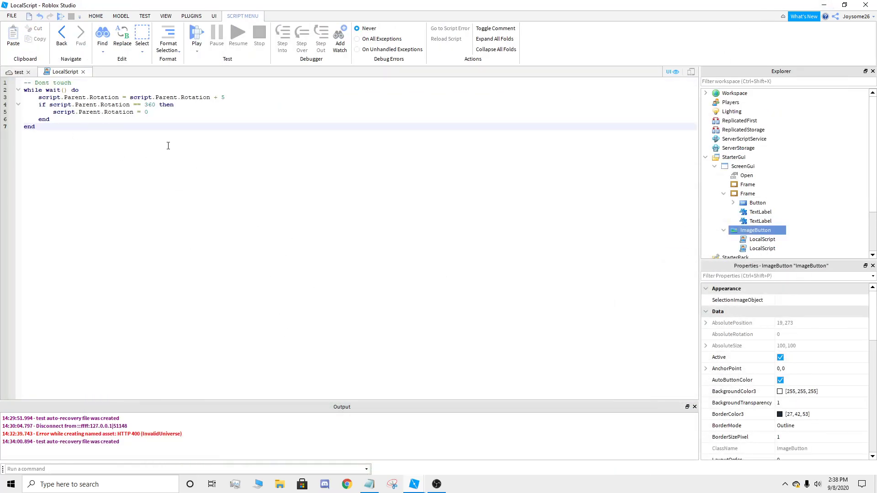
pyautogui.click(82, 72)
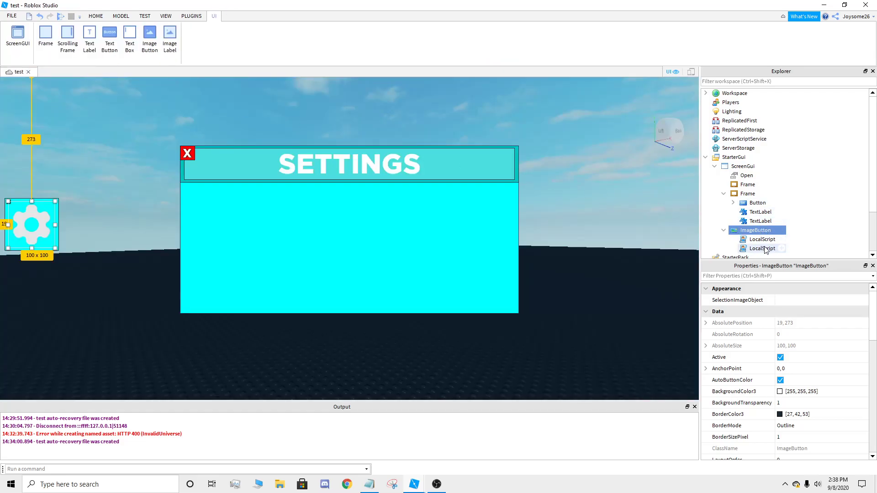
# Step: Add another LocalScript under ImageButton and delete its default print line
pyautogui.click(778, 230)
pyautogui.write('loca')
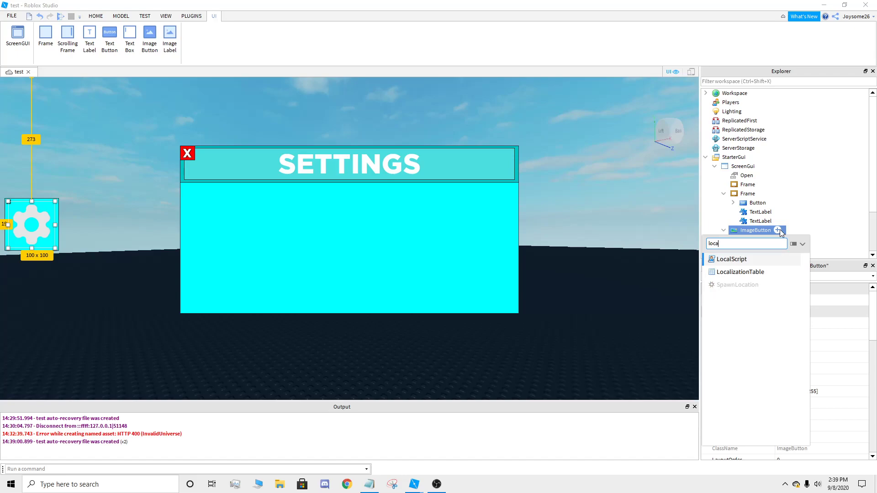
pyautogui.click(753, 259)
pyautogui.hotkey('ctrl', 'a')
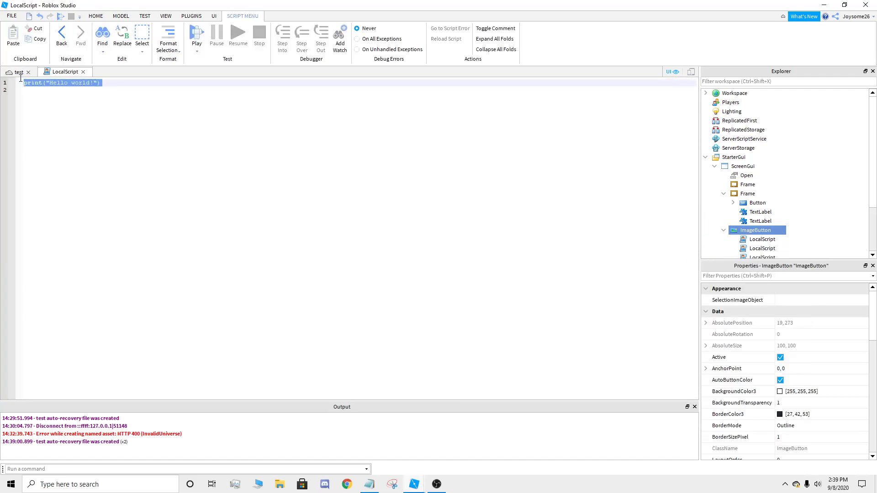
pyautogui.press('BackSpace')
# Step: Copy the click-sound code from Notepad, paste it into the LocalScript, and trim trailing blank lines
pyautogui.click(371, 485)
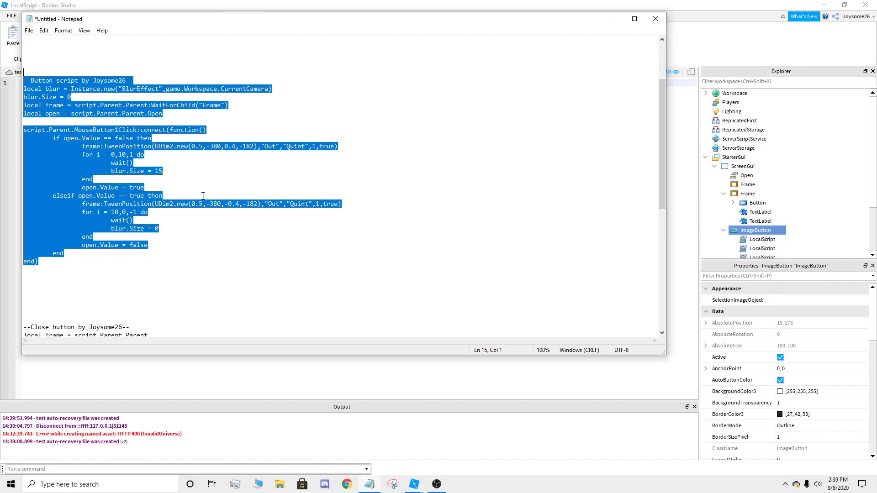
pyautogui.scroll(-5, 210, 224)
pyautogui.scroll(10, 209, 228)
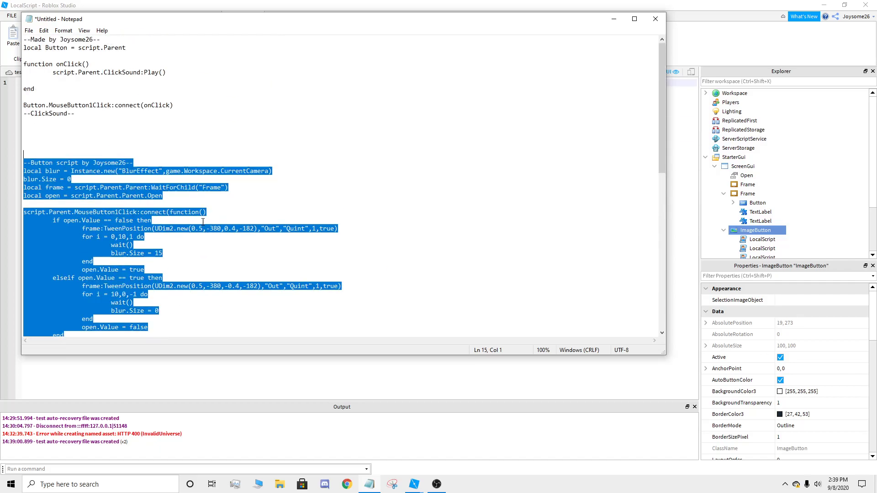
pyautogui.moveTo(75, 115); pyautogui.dragTo(17, 23)
pyautogui.rightClick(105, 41)
pyautogui.click(133, 71)
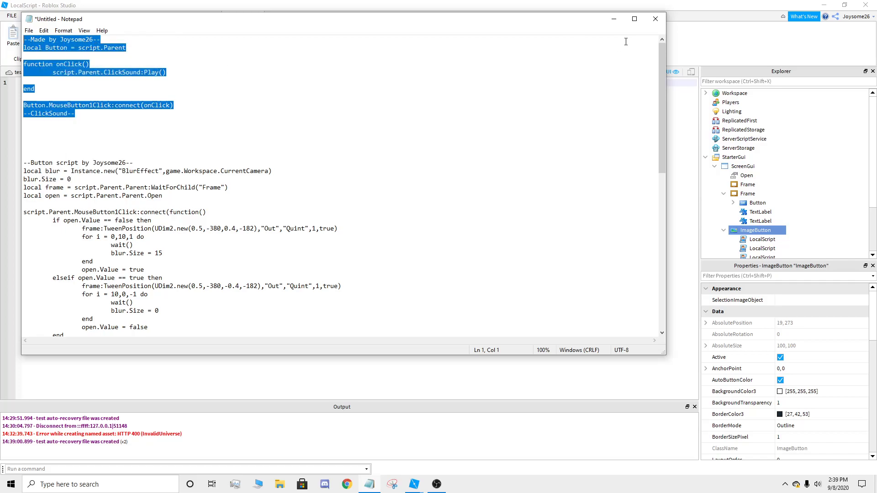
pyautogui.click(613, 19)
pyautogui.hotkey('ctrl', 'v')
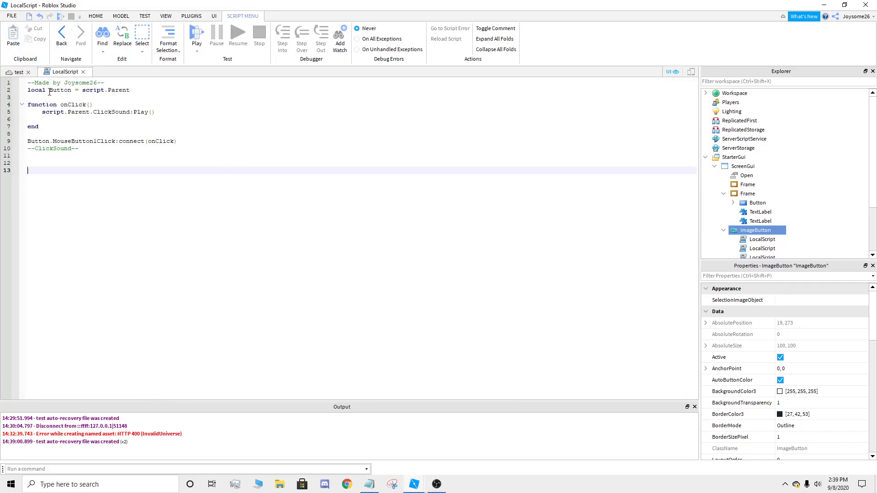
pyautogui.press('BackSpace')
pyautogui.press('BackSpace')
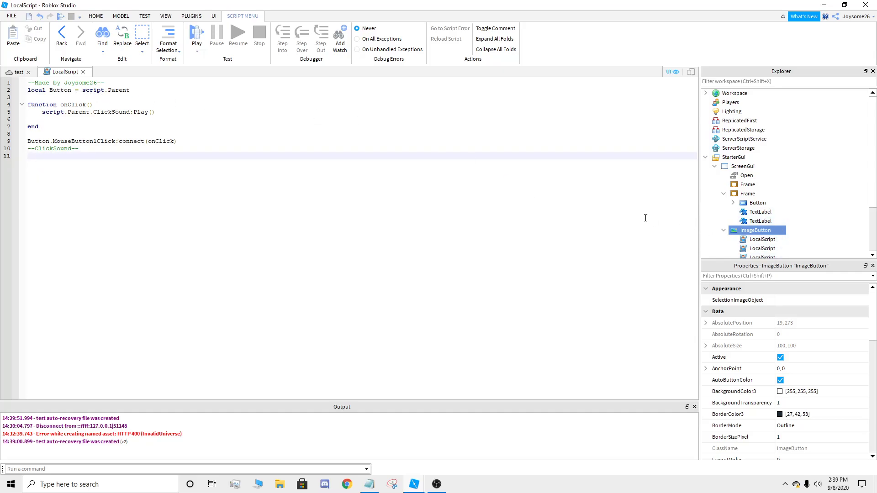
# Step: Check the test place view, then return to the click-sound LocalScript
pyautogui.moveTo(774, 235)
pyautogui.scroll(-1, 775, 236)
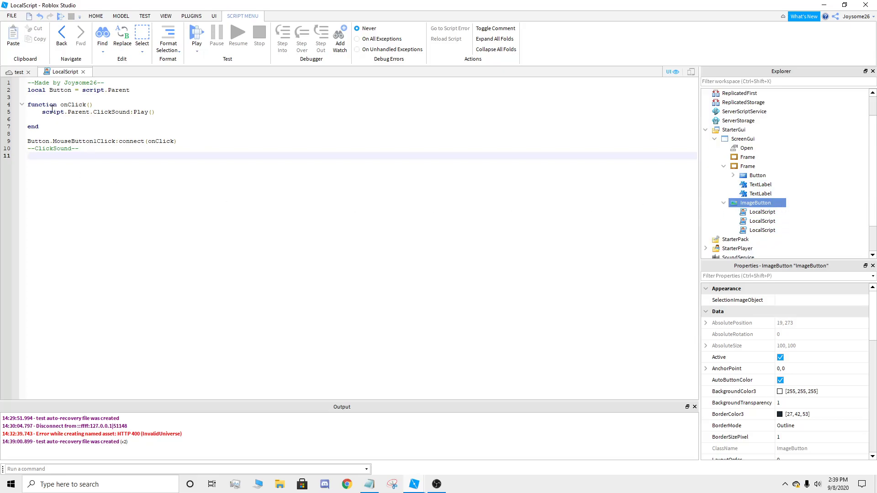
pyautogui.click(18, 72)
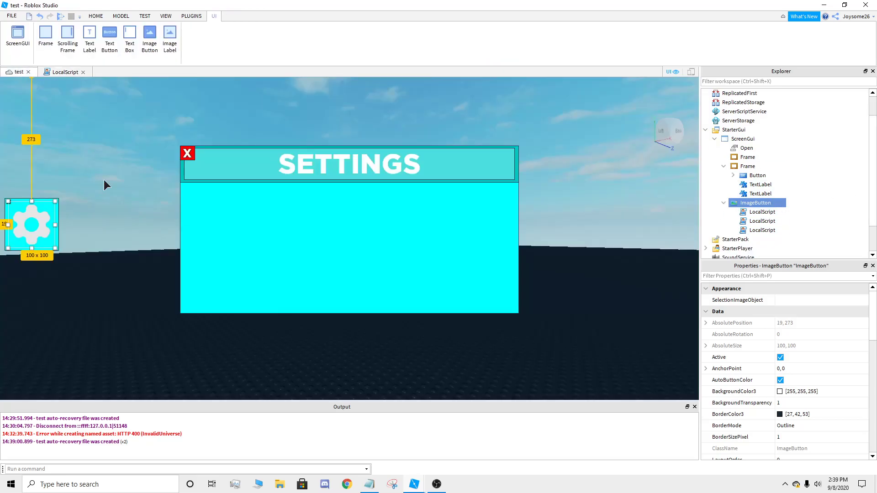
pyautogui.click(64, 72)
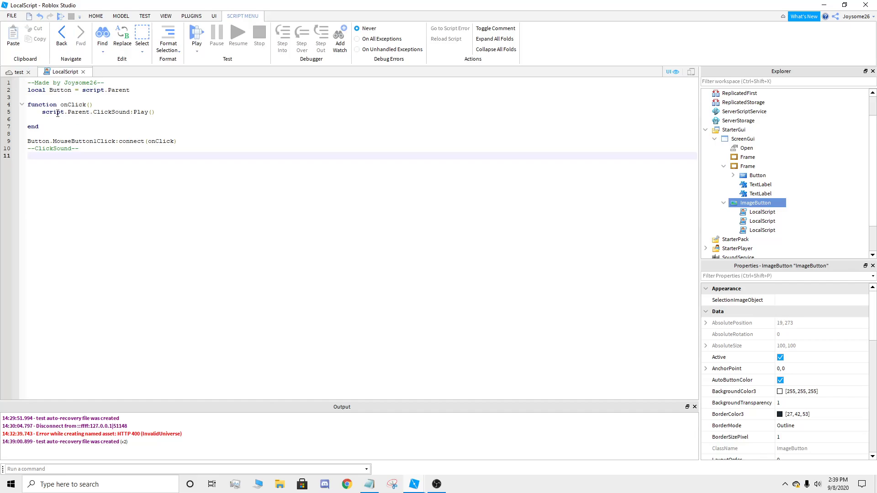
# Step: Insert a Sound under ImageButton and rename it ClickSound
pyautogui.click(32, 73)
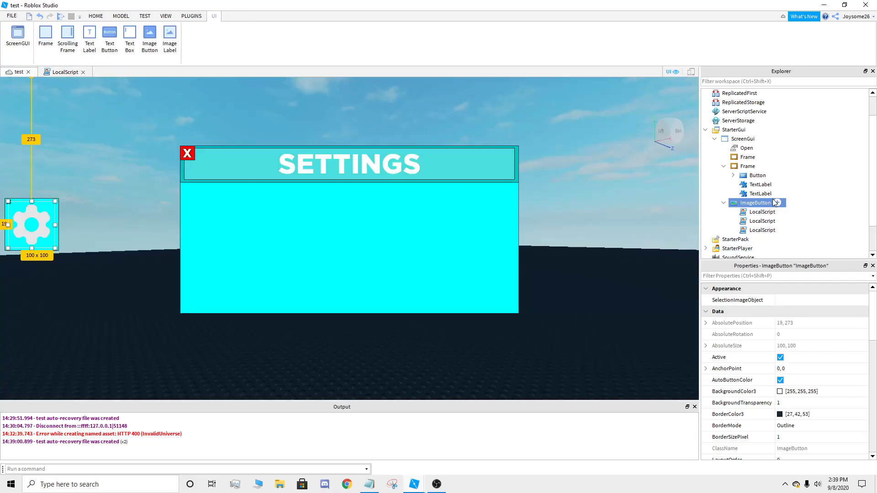
pyautogui.click(778, 203)
pyautogui.write('sou')
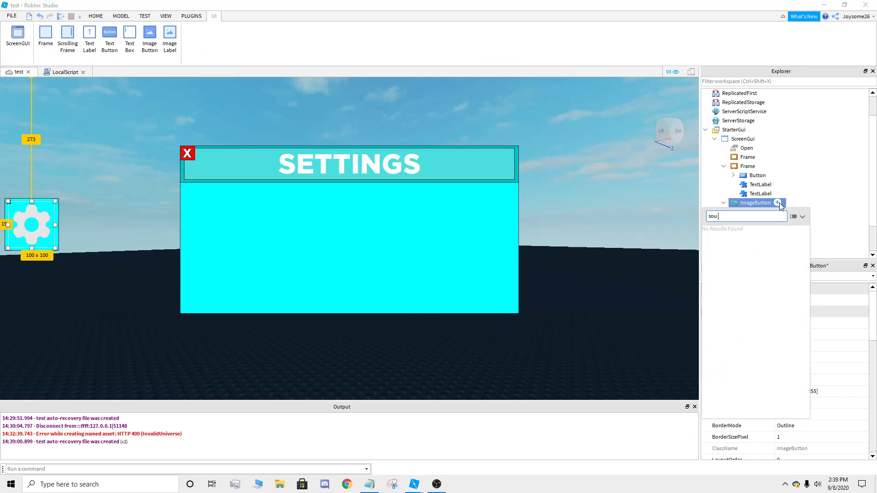
pyautogui.click(726, 228)
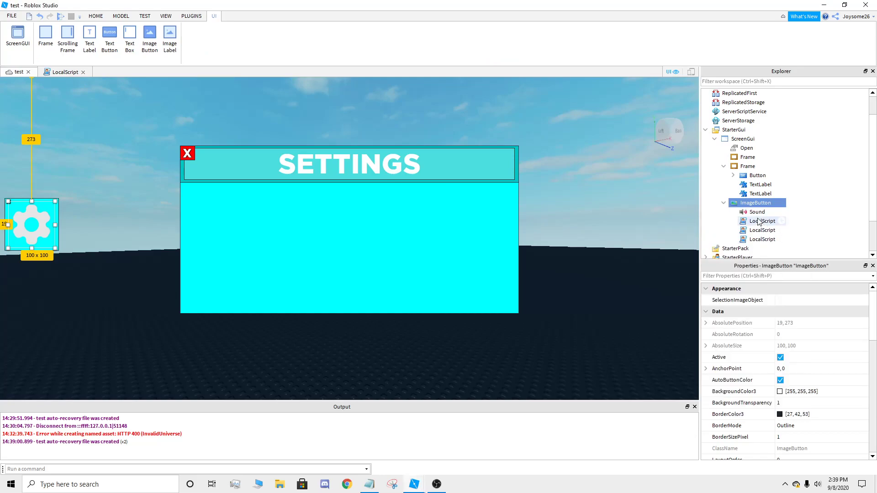
pyautogui.click(796, 381)
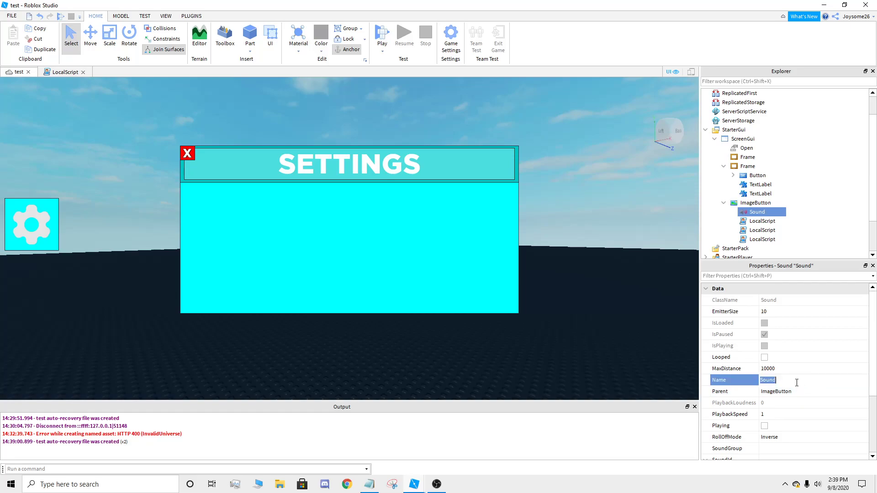
pyautogui.write('ClickSound')
pyautogui.press('Return')
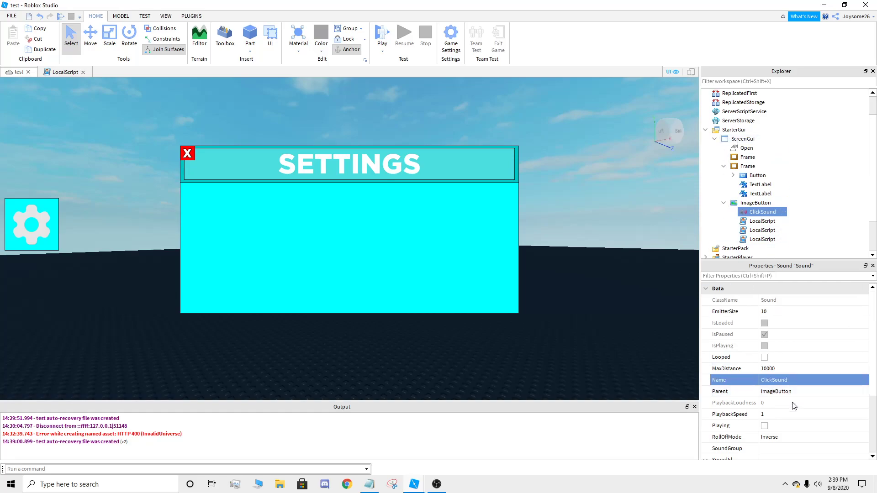
pyautogui.scroll(-3, 785, 391)
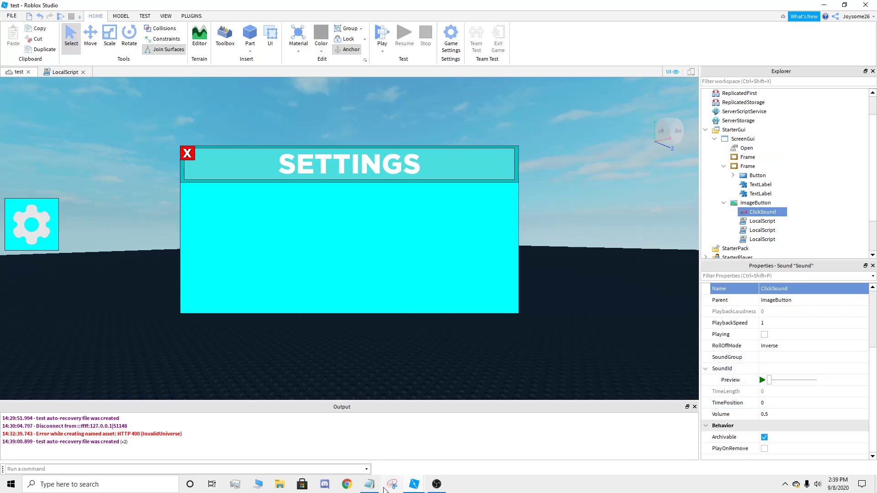
pyautogui.click(370, 484)
pyautogui.scroll(-12, 198, 230)
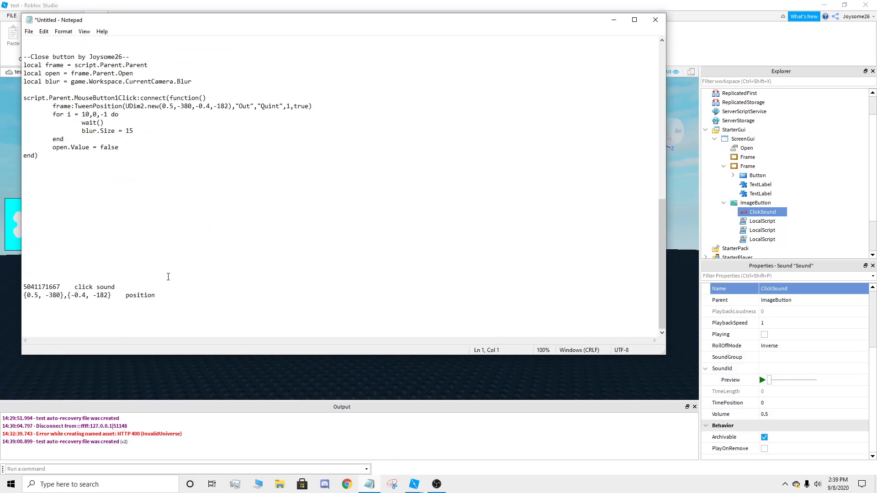
pyautogui.moveTo(68, 286); pyautogui.dragTo(24, 283)
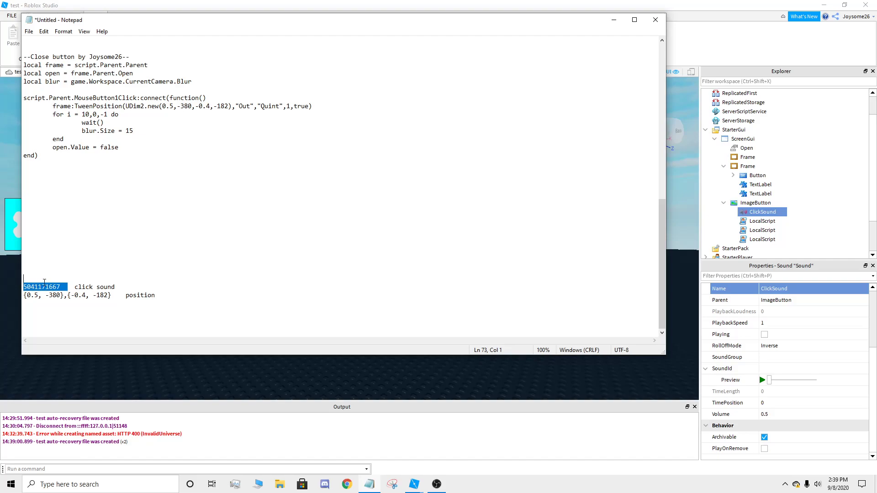
pyautogui.rightClick(58, 287)
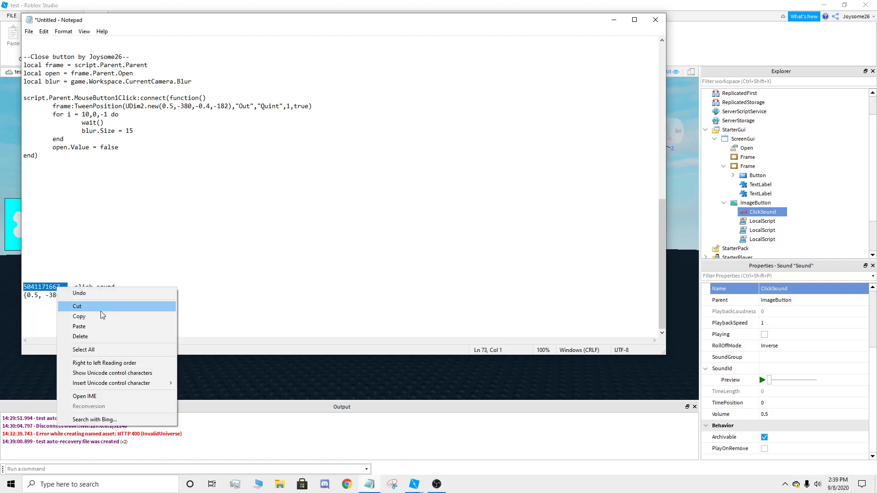
pyautogui.click(102, 315)
pyautogui.click(613, 20)
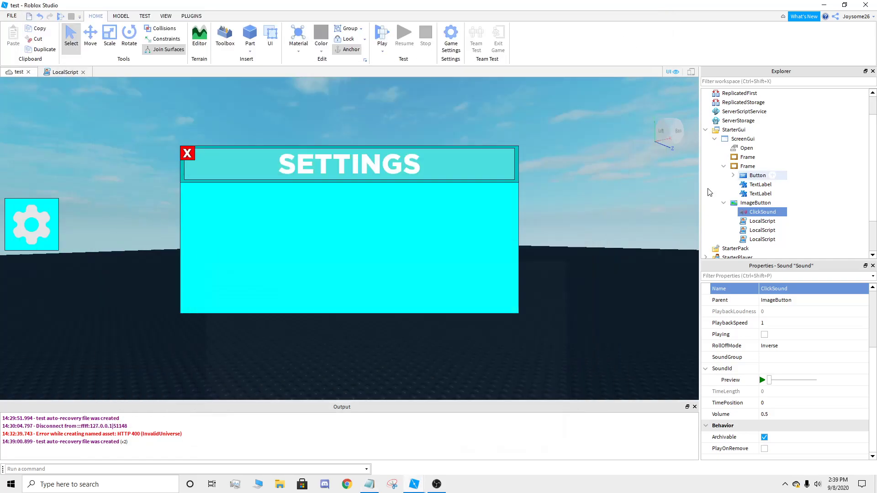
pyautogui.click(783, 362)
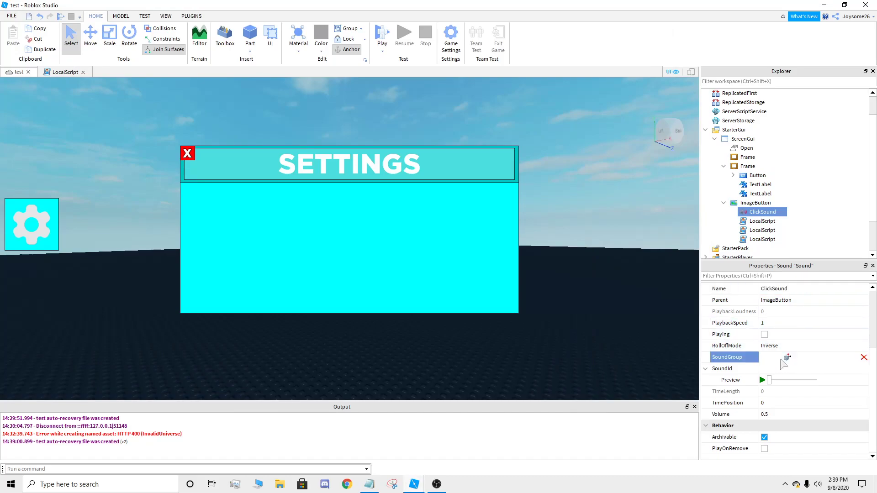
pyautogui.click(779, 369)
pyautogui.hotkey('ctrl', 'v')
pyautogui.press('Return')
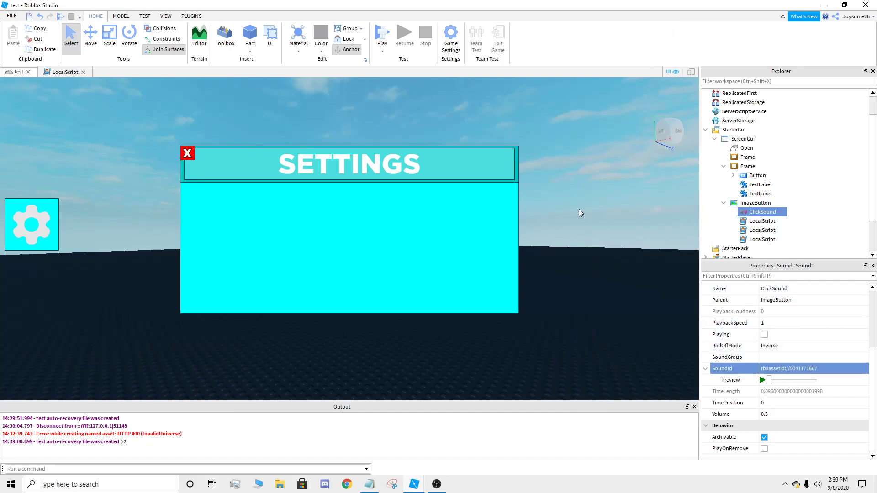
pyautogui.click(761, 381)
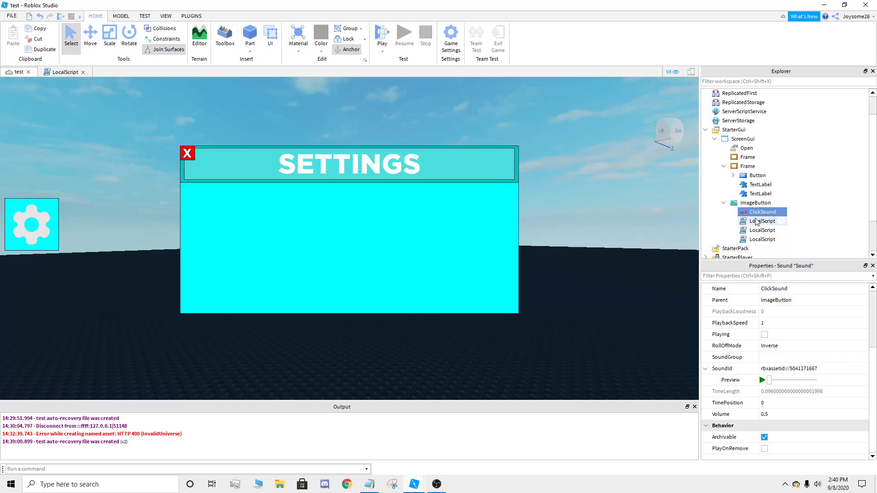
# Step: Rename the small Frame behind the gear to Baccc
pyautogui.click(724, 203)
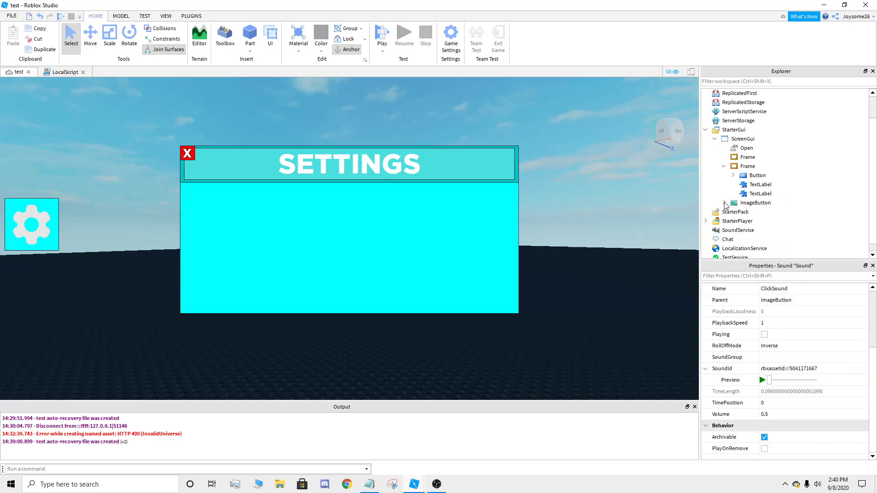
pyautogui.click(725, 203)
pyautogui.click(724, 203)
pyautogui.click(725, 203)
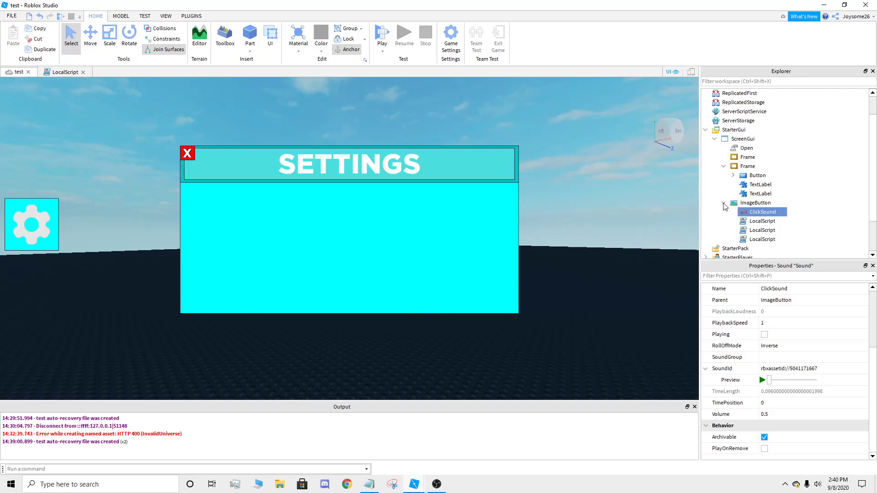
pyautogui.click(725, 166)
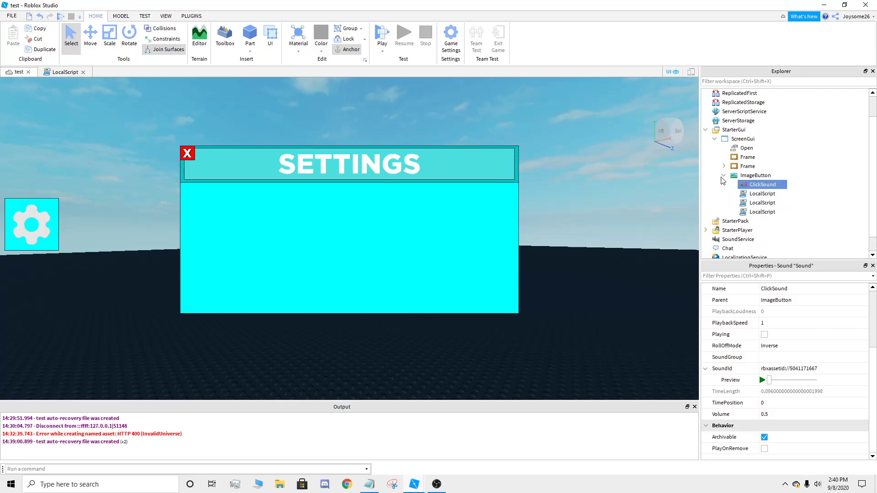
pyautogui.click(723, 176)
pyautogui.click(744, 177)
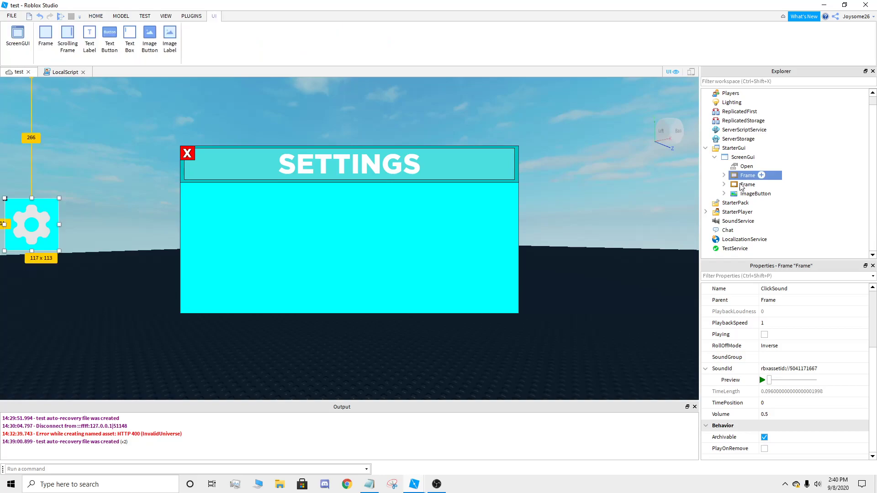
pyautogui.scroll(3, 796, 369)
pyautogui.scroll(-5, 786, 392)
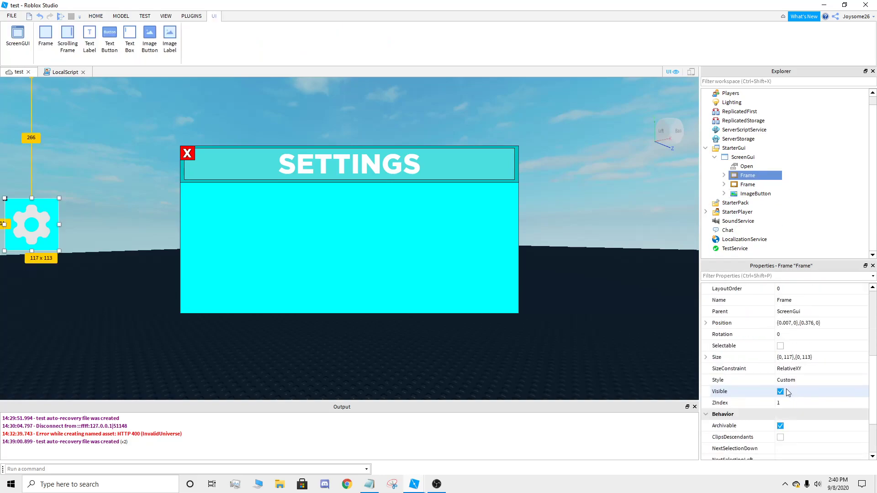
pyautogui.click(797, 300)
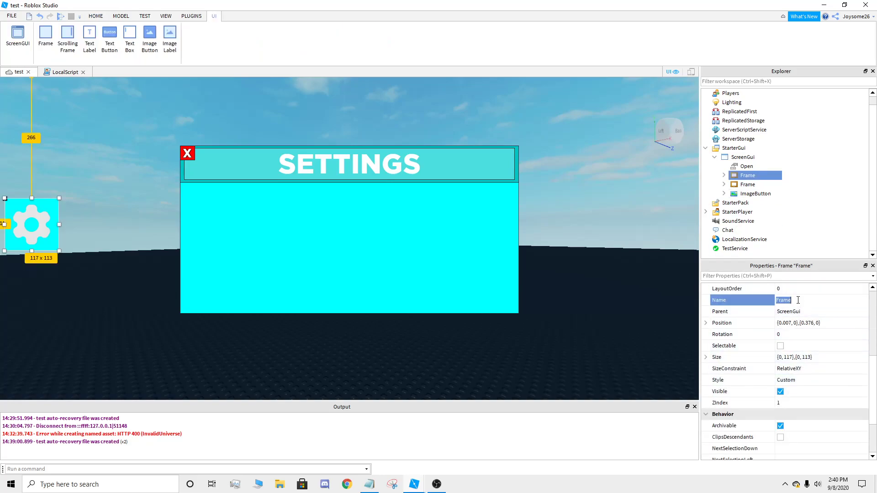
pyautogui.write('Baccc')
pyautogui.press('Return')
# Step: Select the SETTINGS frame and copy the position {0.5, -380},{-0.4, -182} from Notepad
pyautogui.click(96, 16)
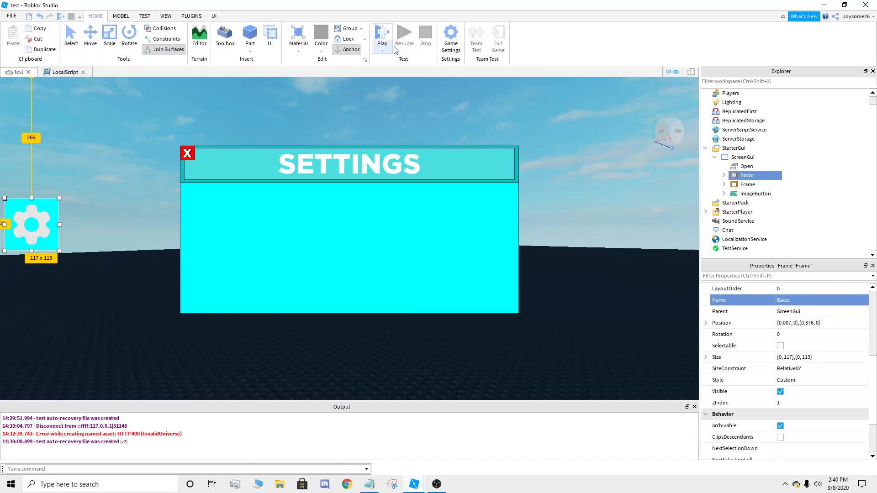
pyautogui.click(748, 184)
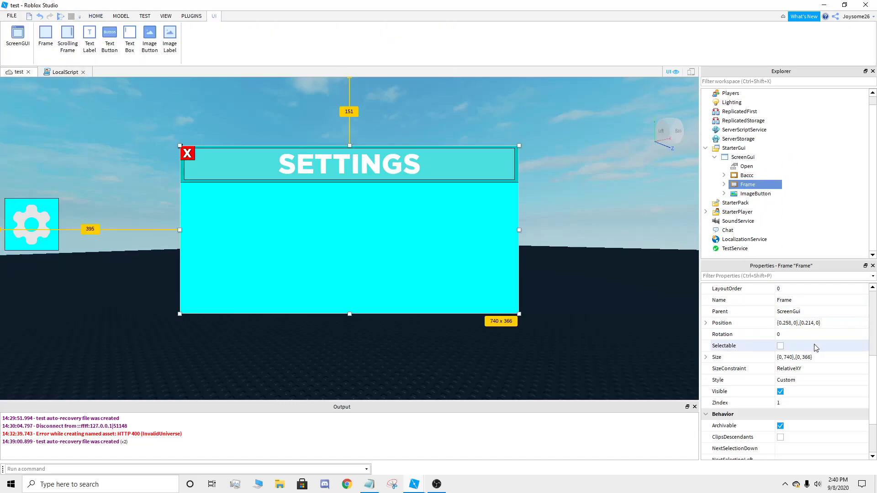
pyautogui.scroll(-3, 816, 348)
pyautogui.click(369, 484)
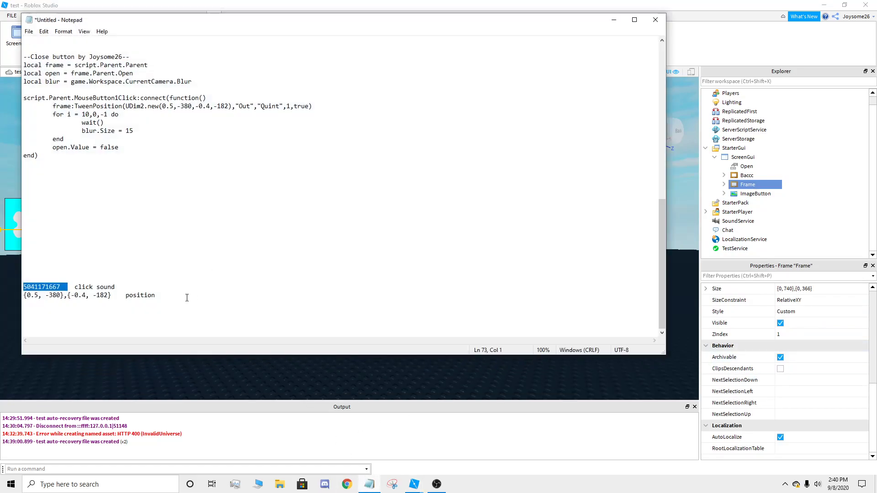
pyautogui.moveTo(112, 296); pyautogui.dragTo(24, 296)
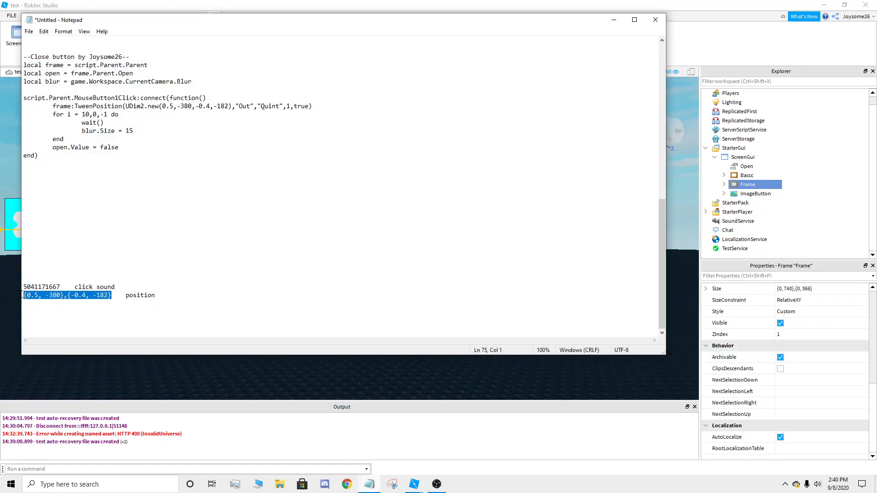
pyautogui.rightClick(55, 299)
pyautogui.click(77, 326)
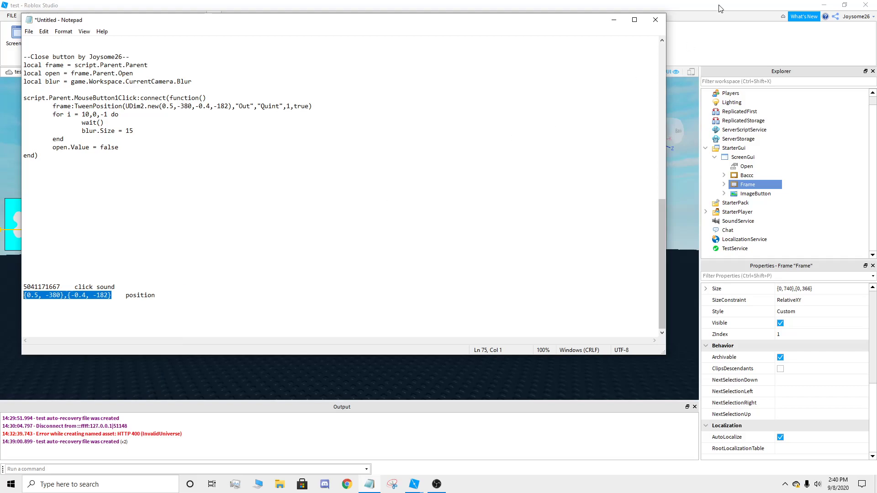
# Step: Set the SETTINGS frame's Position to {0.5, -380},{-0.4, -182} and start a play test
pyautogui.click(614, 20)
pyautogui.scroll(3, 792, 361)
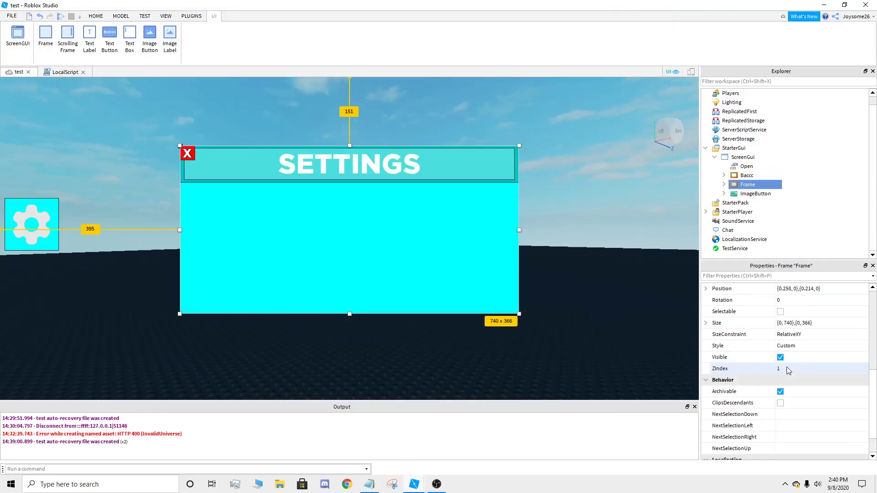
pyautogui.click(805, 323)
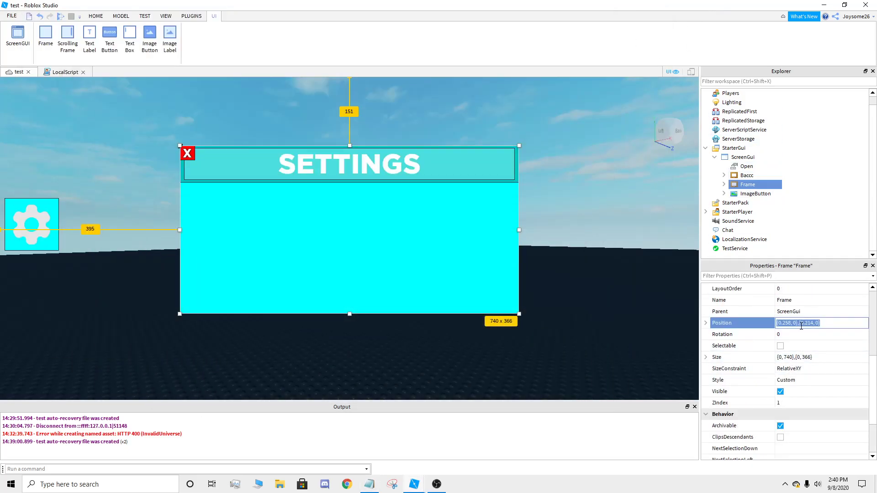
pyautogui.hotkey('ctrl', 'v')
pyautogui.press('Return')
pyautogui.moveTo(355, 135); pyautogui.dragTo(337, 117, button='right')
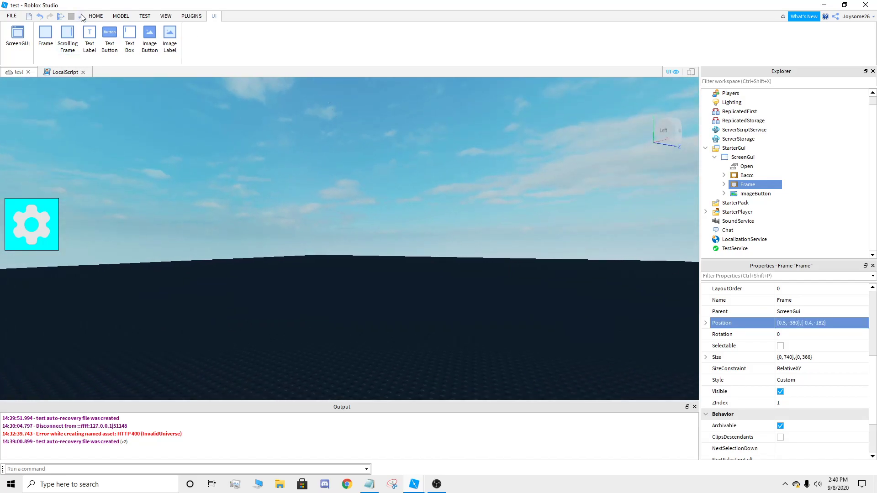
pyautogui.click(95, 16)
pyautogui.click(382, 34)
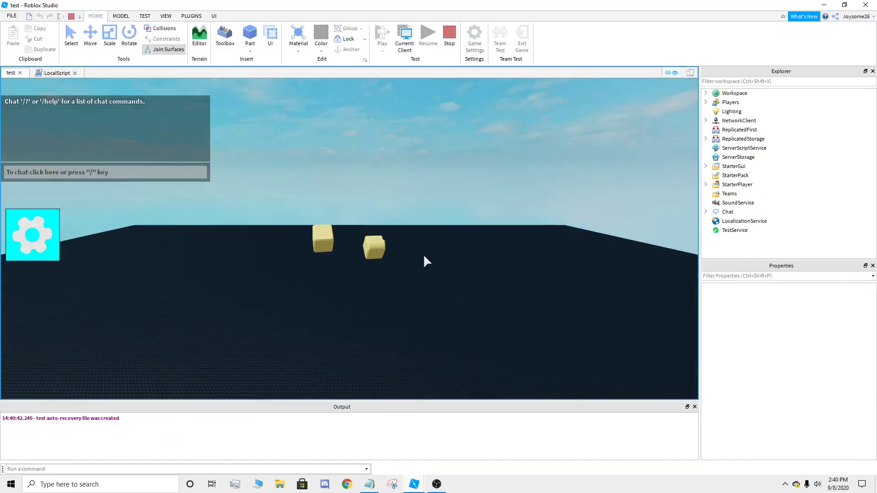
# Step: Slide the SETTINGS panel in and out twice with the gear, then stop the test
pyautogui.click(30, 234)
pyautogui.click(34, 241)
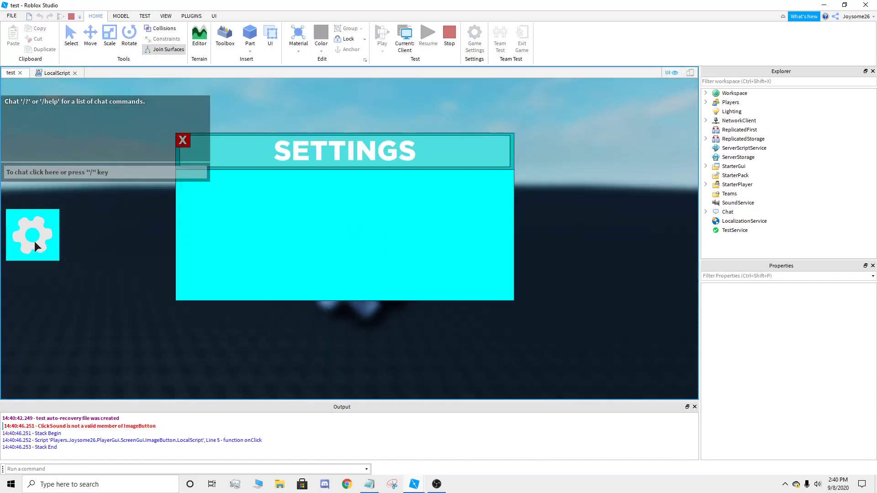
pyautogui.click(32, 243)
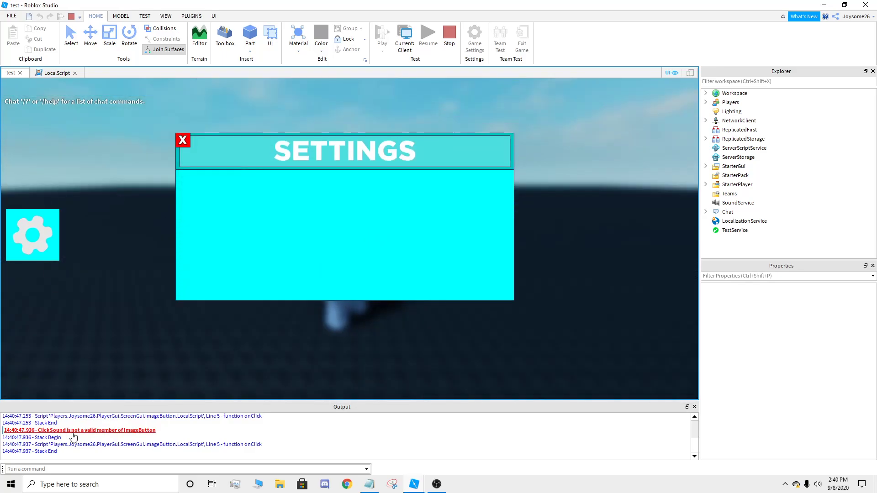
pyautogui.click(34, 245)
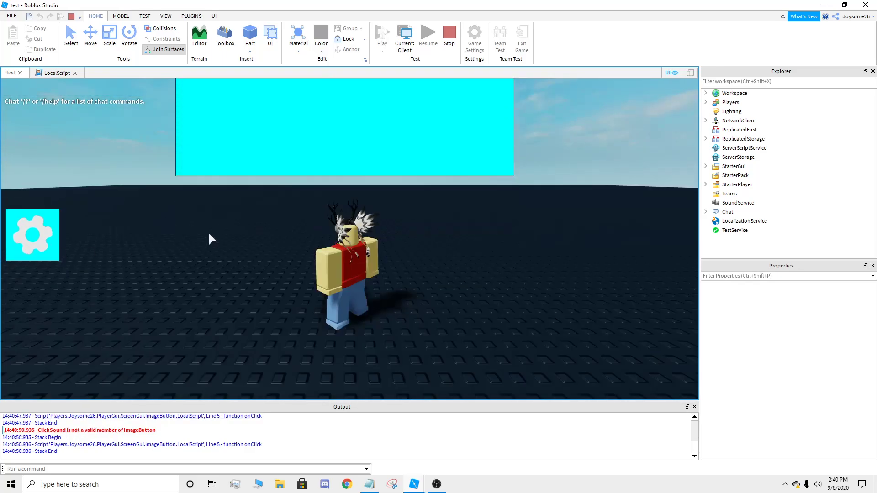
pyautogui.click(450, 36)
# Step: Drag ClickSound out of Baccc into the gear ImageButton in Explorer
pyautogui.scroll(-1, 760, 201)
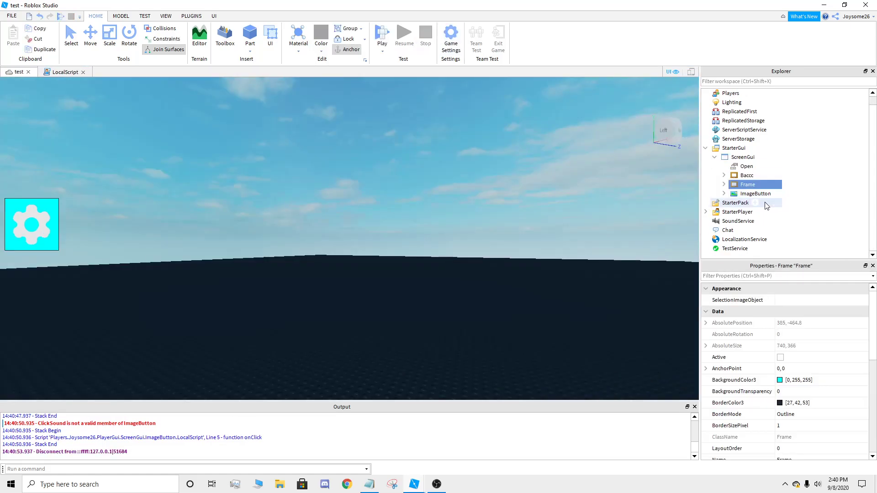
pyautogui.click(724, 193)
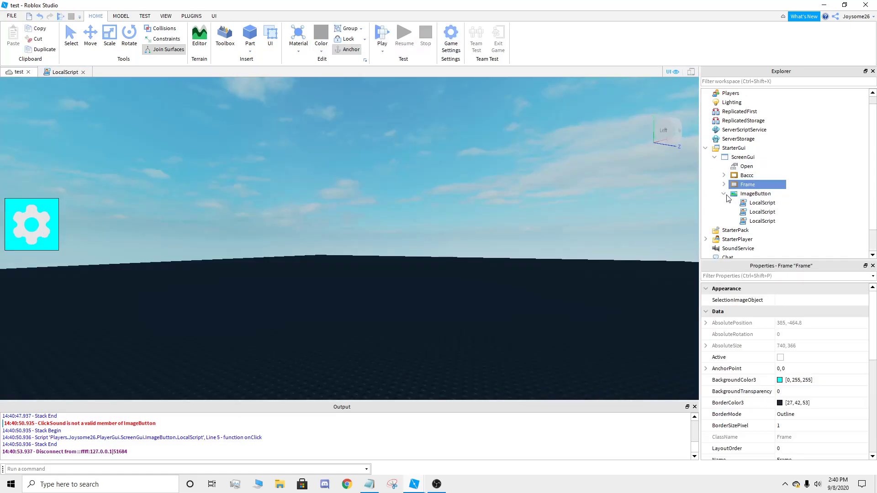
pyautogui.click(723, 193)
pyautogui.click(724, 194)
pyautogui.click(724, 194)
pyautogui.click(724, 185)
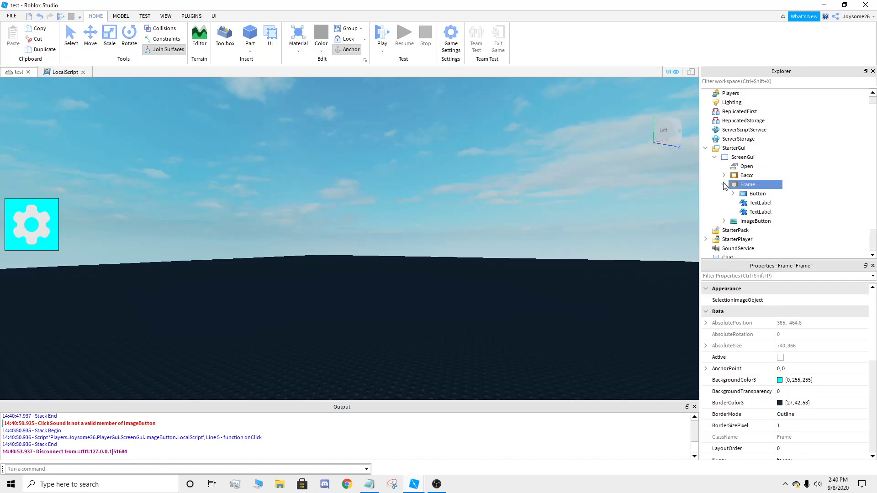
pyautogui.click(723, 184)
pyautogui.click(724, 175)
pyautogui.moveTo(763, 184); pyautogui.dragTo(760, 202)
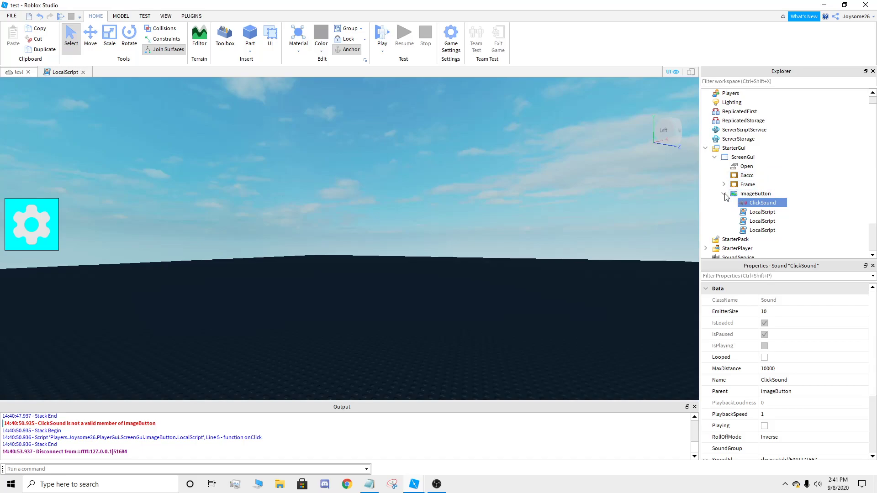
pyautogui.click(724, 194)
pyautogui.click(724, 193)
pyautogui.click(724, 194)
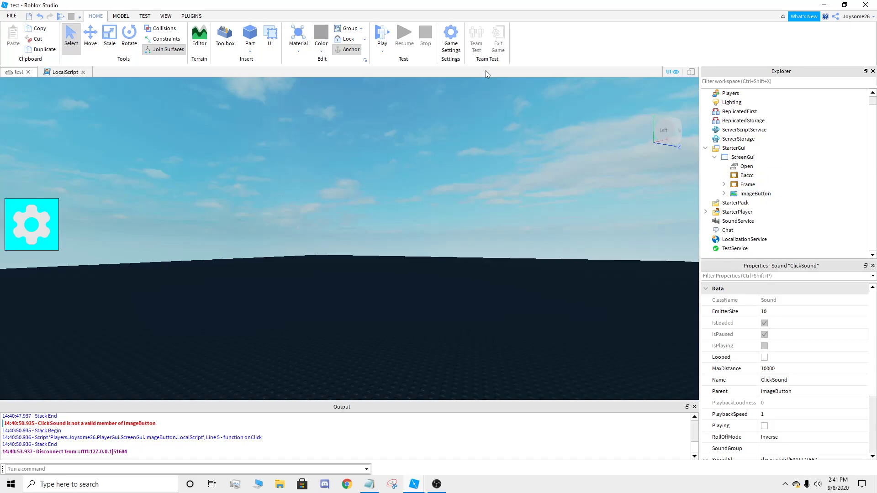
# Step: Play-test again, toggling the SETTINGS panel in and out four times with the gear
pyautogui.click(391, 36)
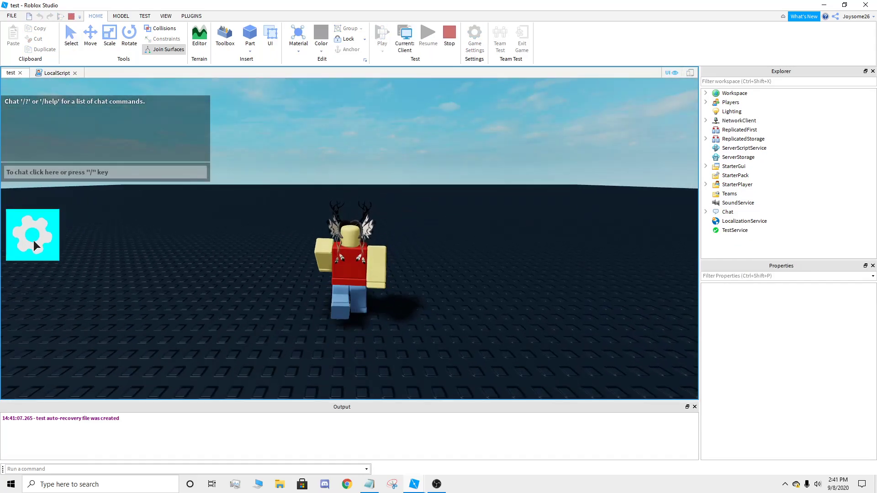
pyautogui.click(35, 240)
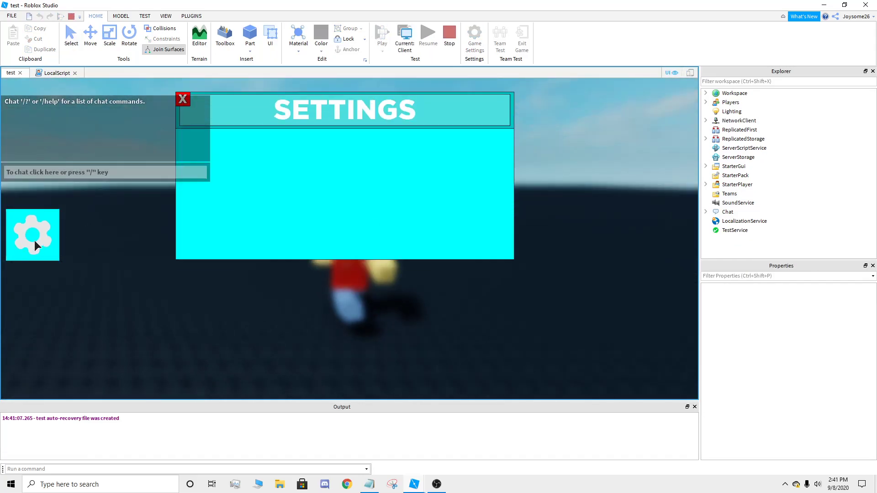
pyautogui.click(36, 240)
pyautogui.click(37, 240)
pyautogui.click(37, 242)
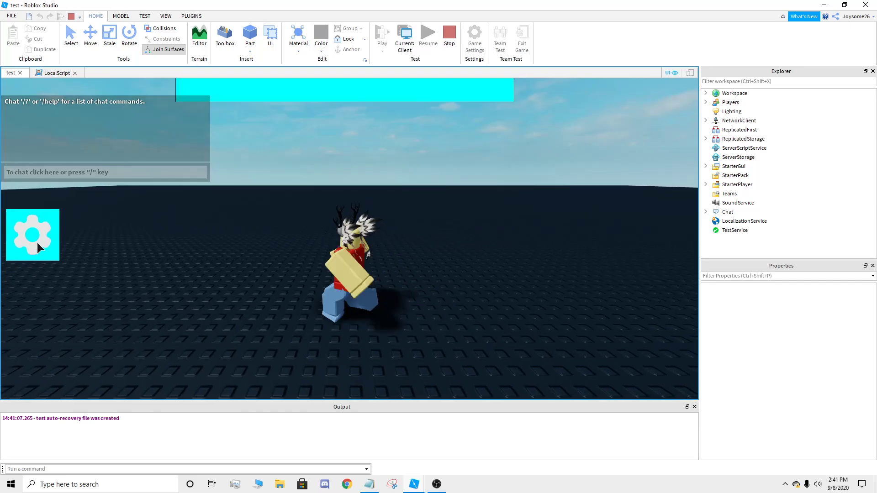
pyautogui.click(36, 243)
pyautogui.click(37, 240)
pyautogui.click(37, 239)
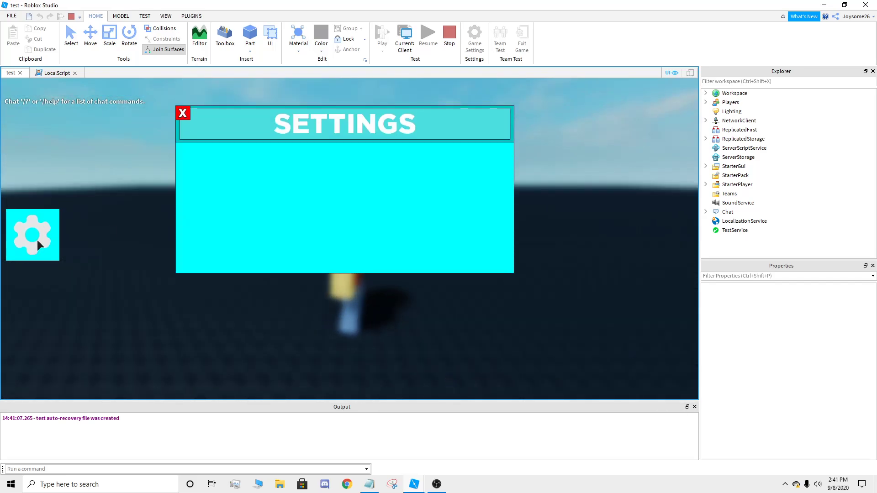
pyautogui.click(35, 242)
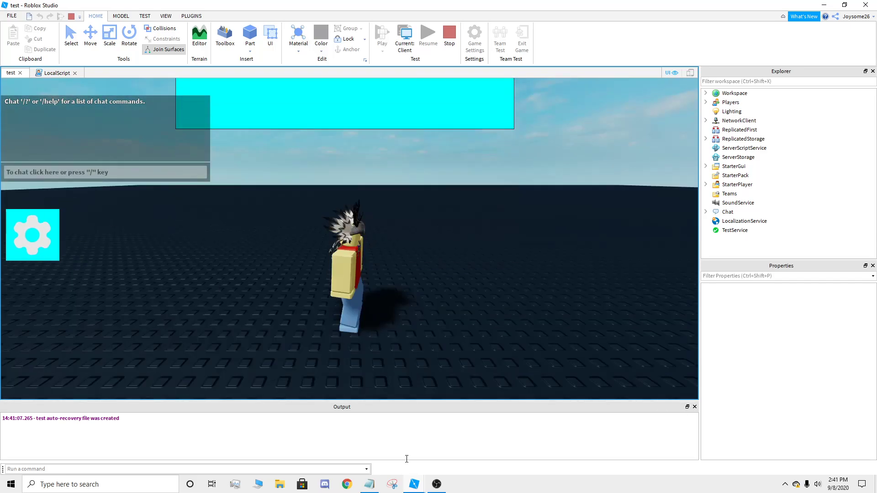
pyautogui.click(437, 484)
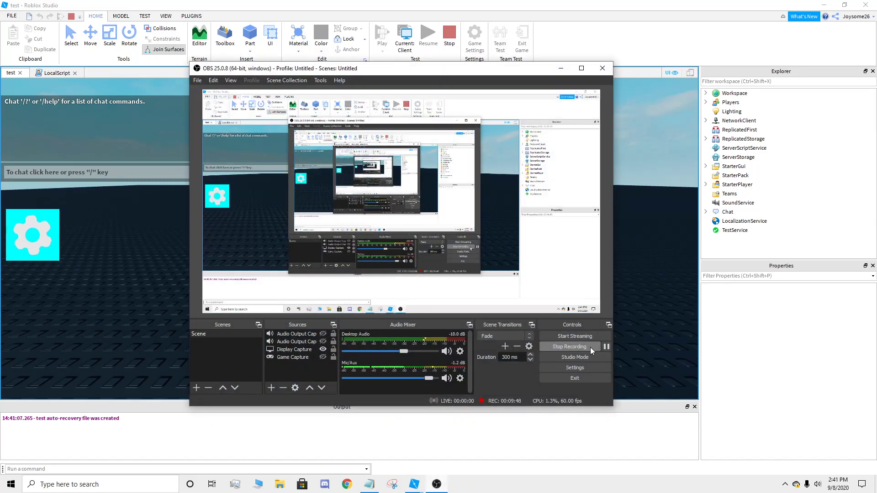